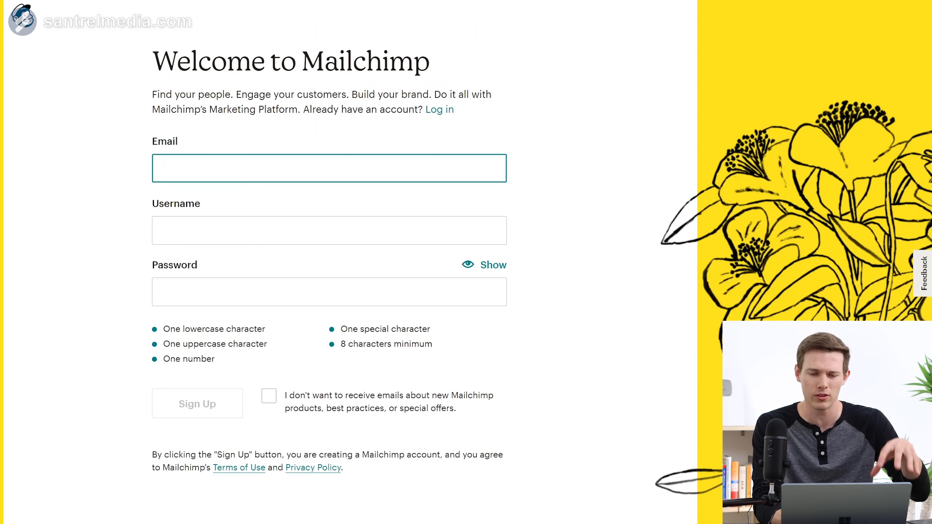
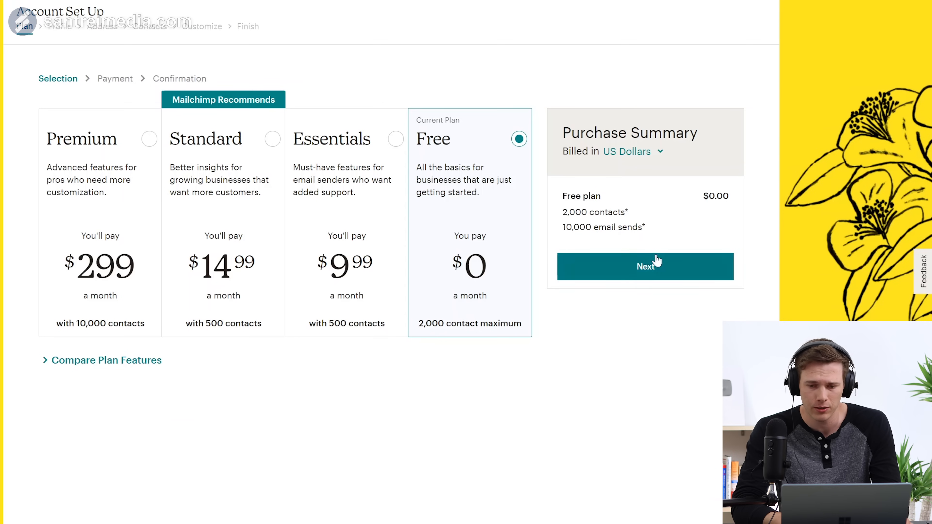
# Step: Accept the Free plan and enter the owner's first and last name
pyautogui.click(661, 271)
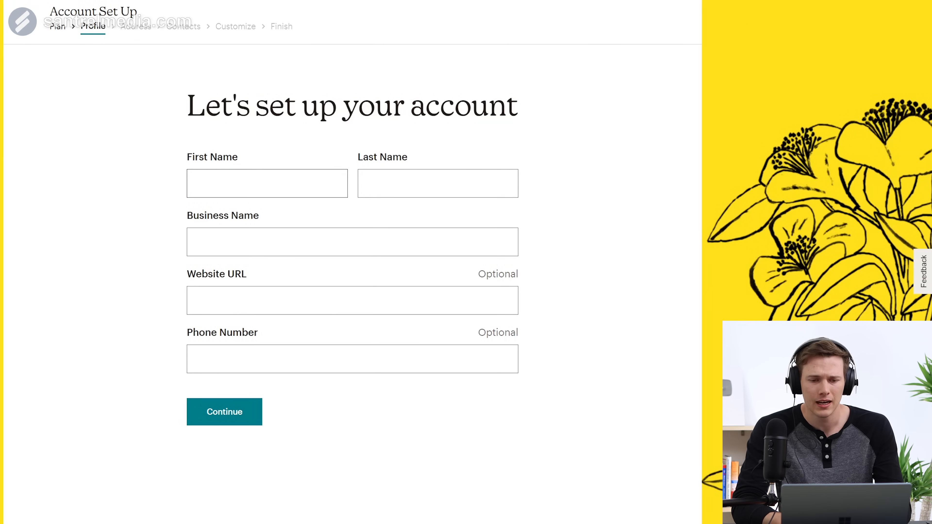
pyautogui.click(330, 190)
pyautogui.press('Tab')
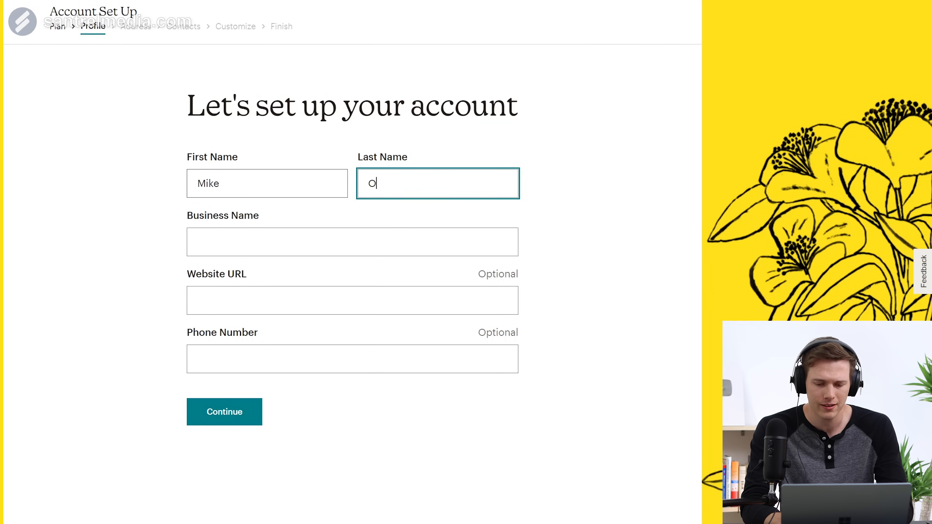
pyautogui.press('Tab')
# Step: Enter business name Santrel Tutorials and website santrelmedia.com, opt to import the brand, and continue
pyautogui.write('Santre')
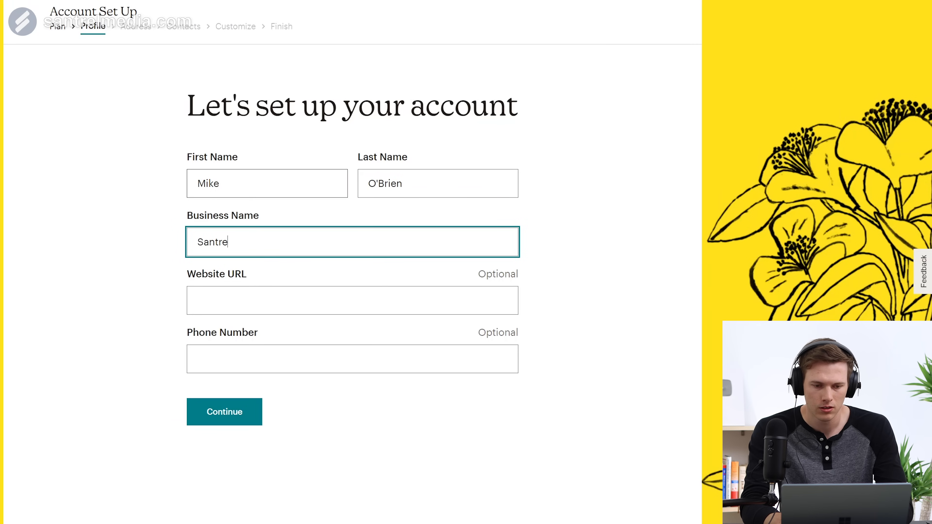
pyautogui.press('BackSpace')
pyautogui.write('l')
pyautogui.press('BackSpace')
pyautogui.write('el Tutoria')
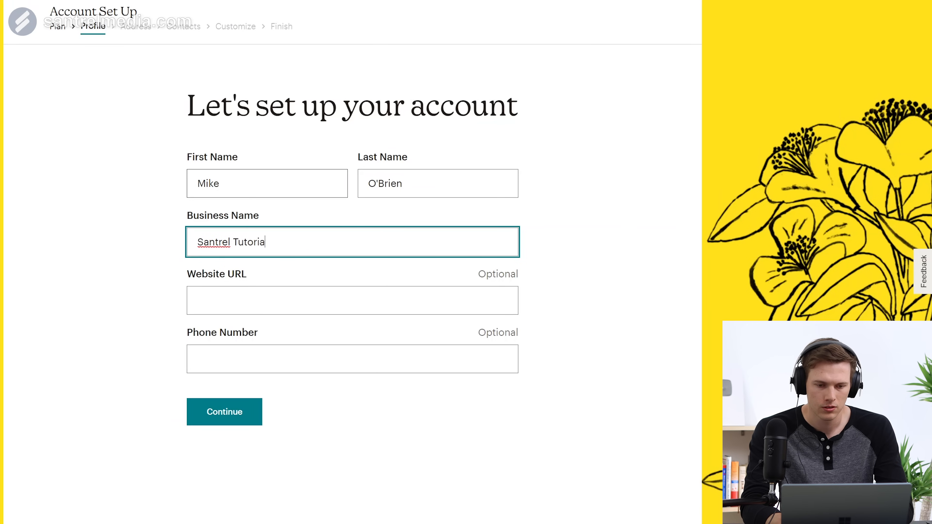
pyautogui.press('BackSpace')
pyautogui.write('als')
pyautogui.press('Tab')
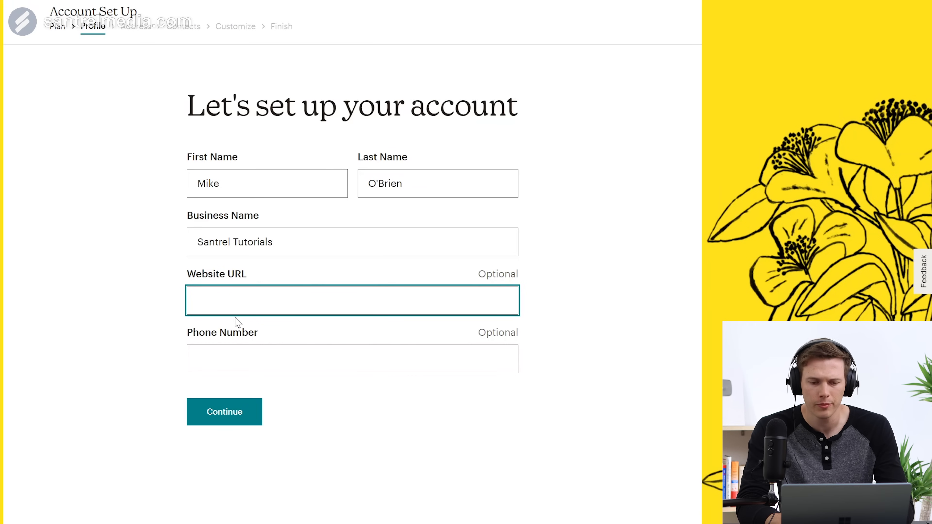
pyautogui.write('s')
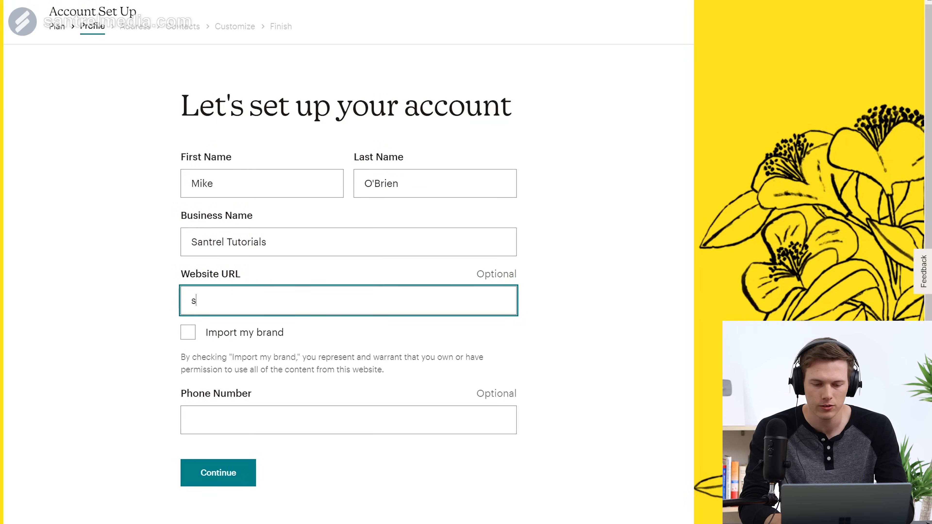
pyautogui.write('antrelmedia.com')
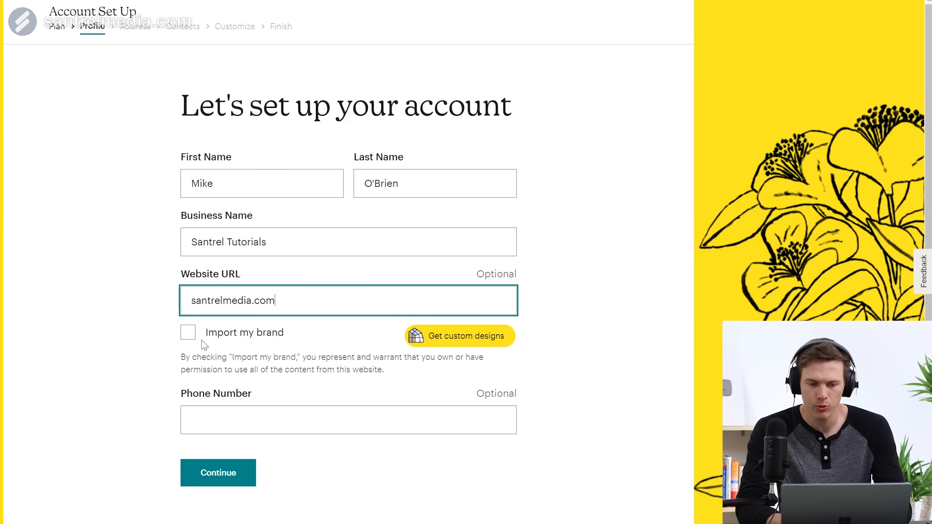
pyautogui.click(185, 334)
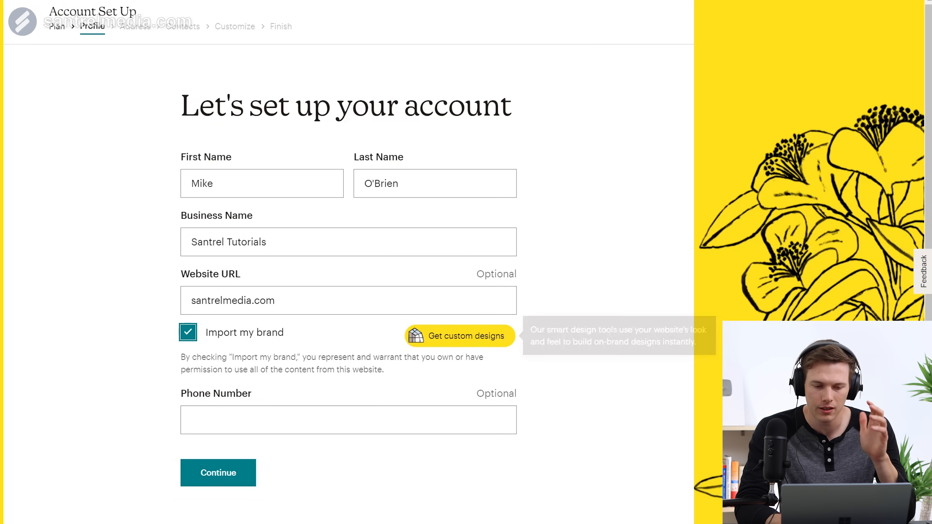
pyautogui.click(233, 467)
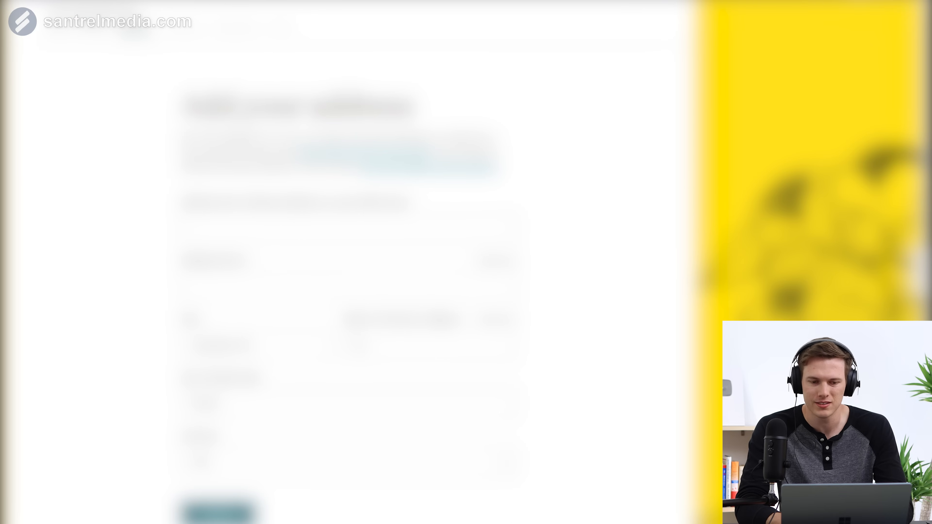
# Step: Answer that there is no existing contact list yet and continue
pyautogui.click(293, 228)
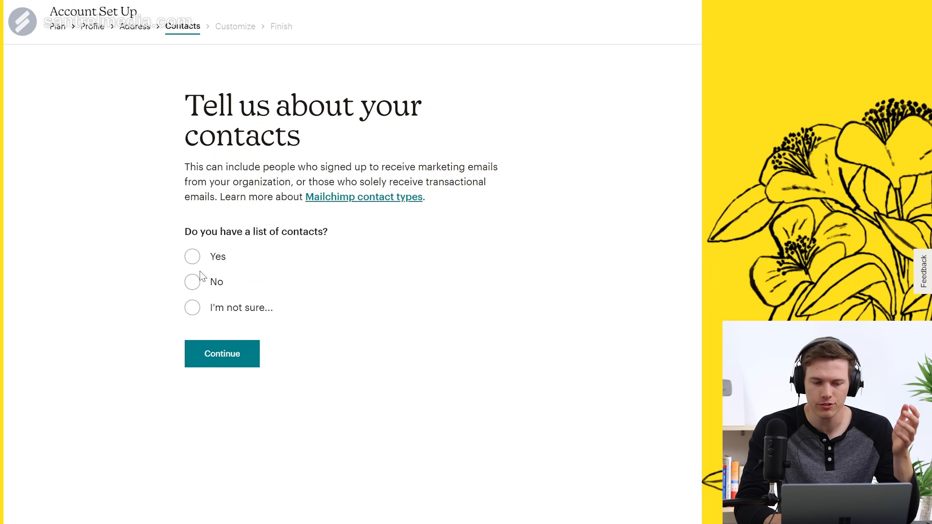
pyautogui.click(197, 282)
pyautogui.click(225, 393)
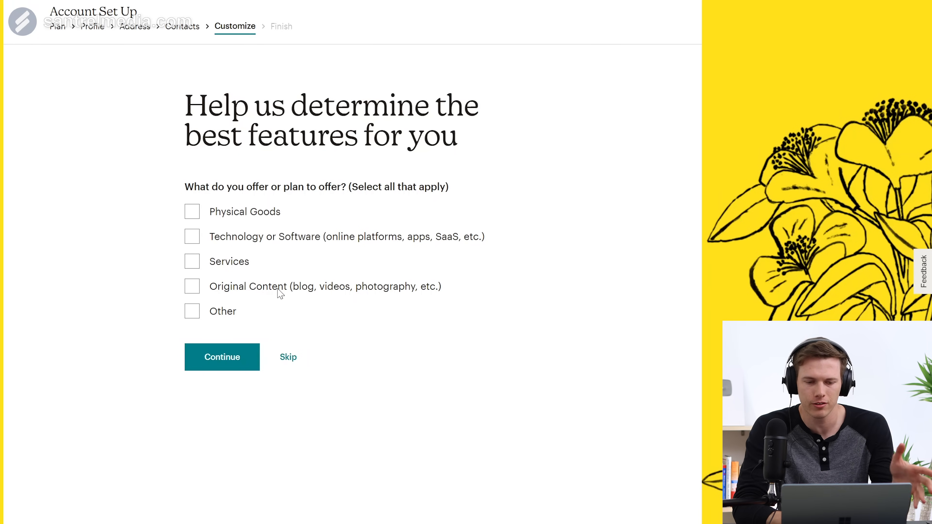
# Step: Choose Original Content as the only offering, sold through our own website
pyautogui.click(192, 238)
pyautogui.click(190, 268)
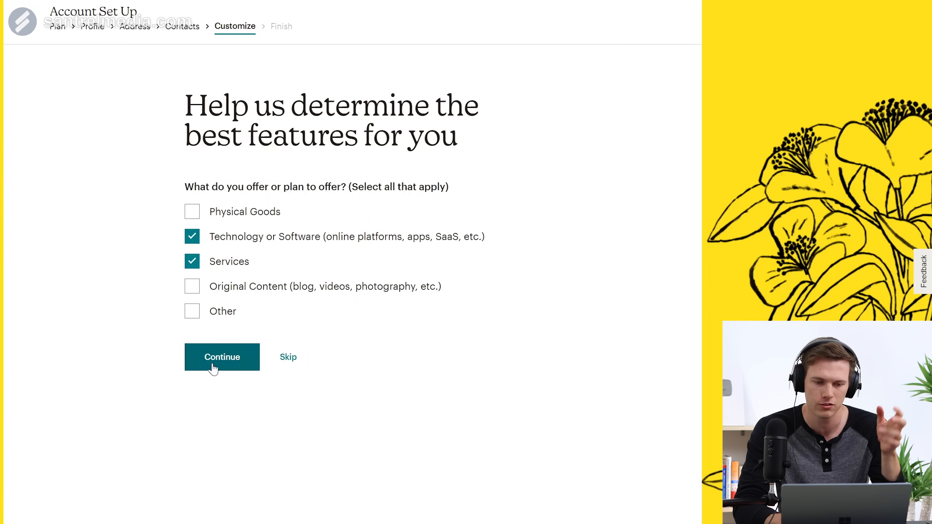
pyautogui.click(195, 292)
pyautogui.click(193, 262)
pyautogui.click(192, 237)
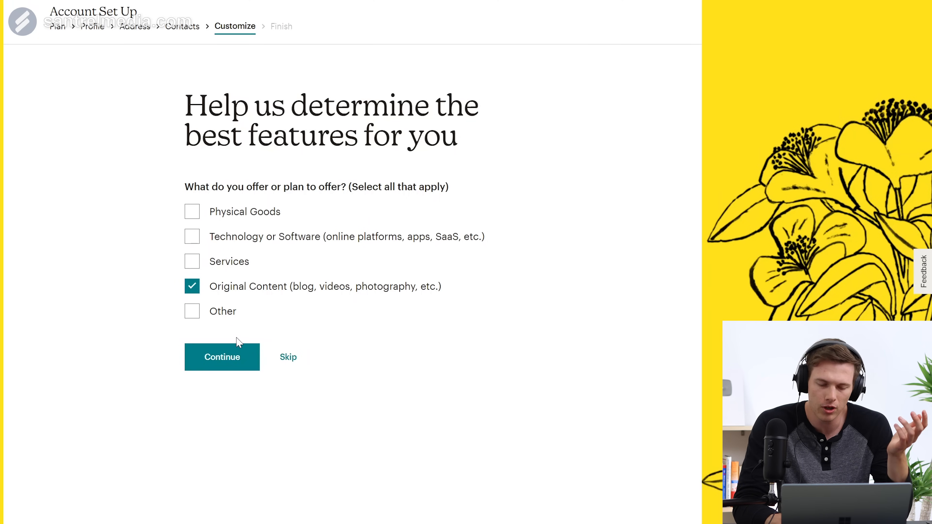
pyautogui.click(229, 365)
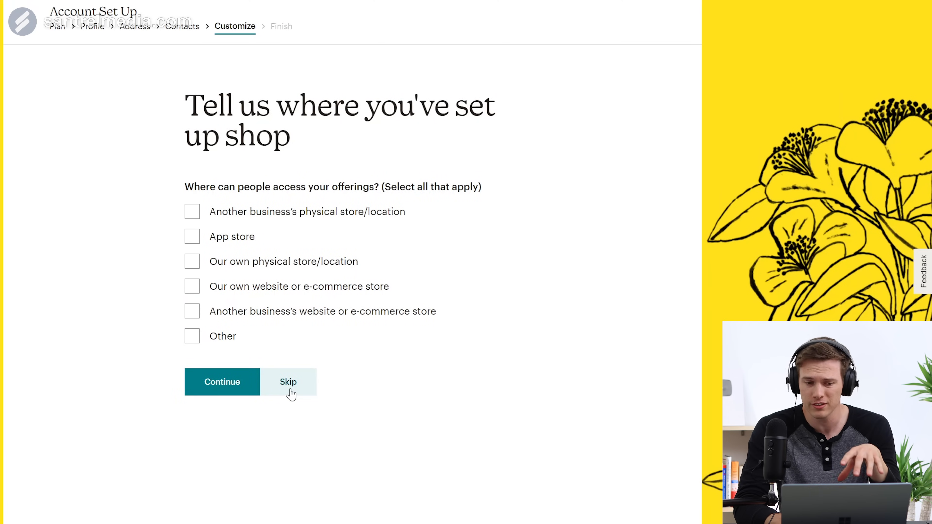
pyautogui.click(192, 292)
pyautogui.click(220, 378)
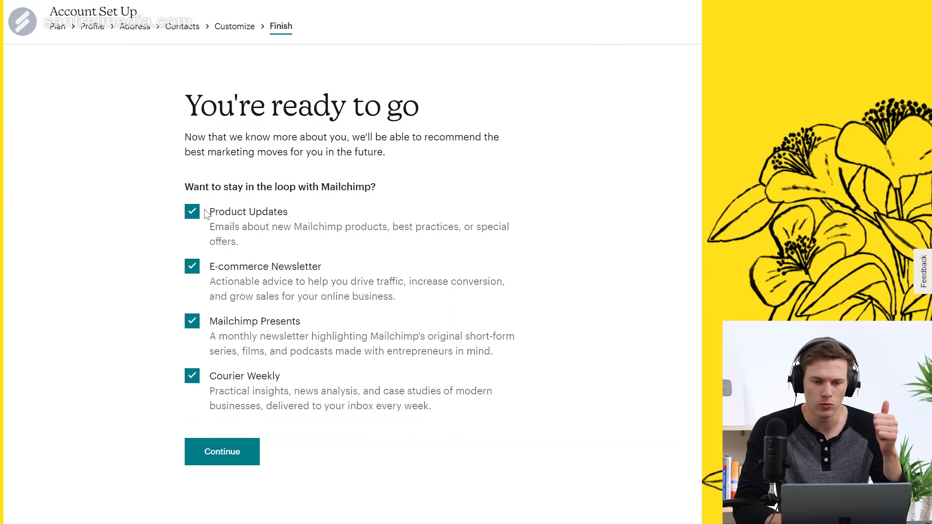
# Step: Unsubscribe from Product Updates, E-commerce Newsletter, Courier Weekly and Mailchimp Presents, then finish setup
pyautogui.click(192, 213)
pyautogui.click(192, 267)
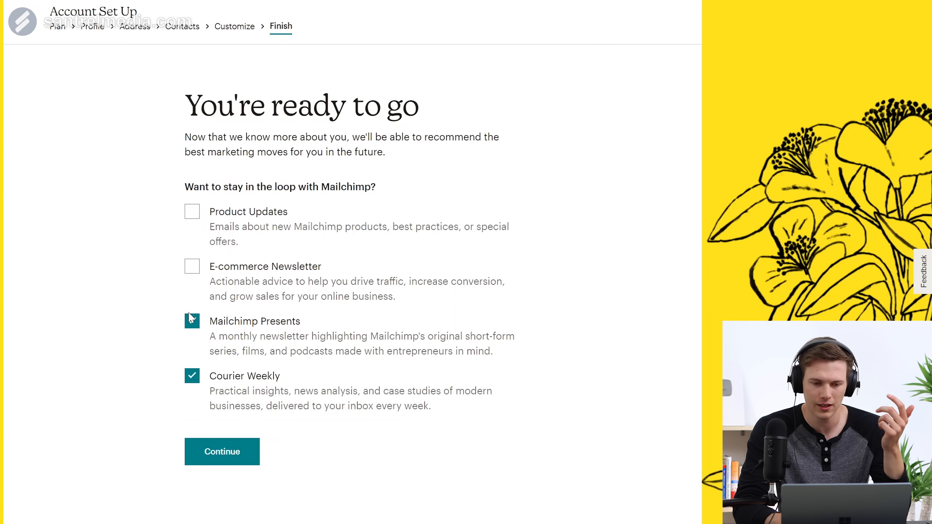
pyautogui.click(192, 376)
pyautogui.click(190, 323)
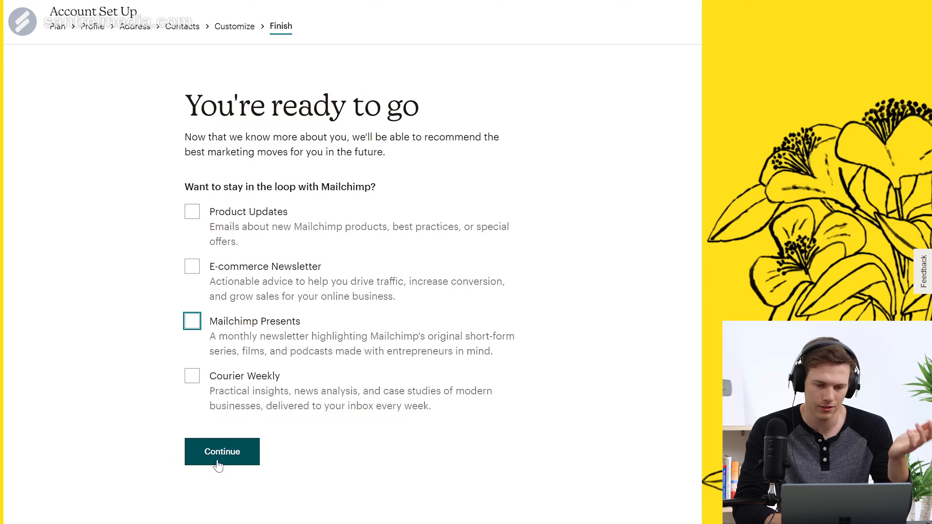
pyautogui.click(224, 452)
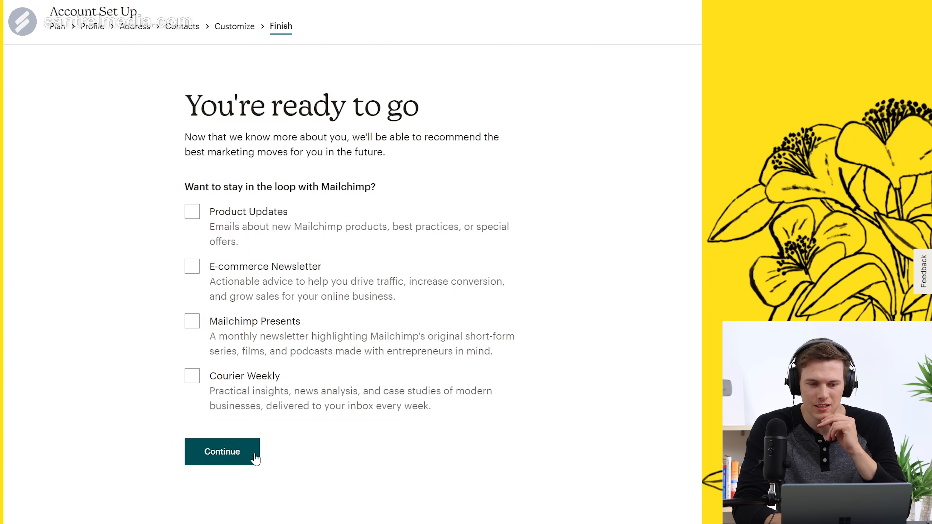
pyautogui.click(228, 455)
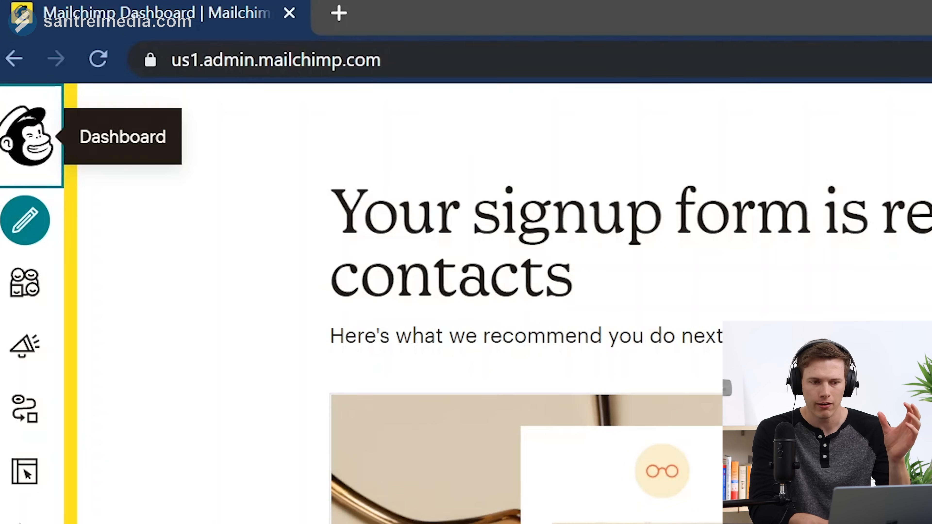
# Step: Scroll through the dashboard's four recommended next-step cards and return to the top
pyautogui.click(383, 59)
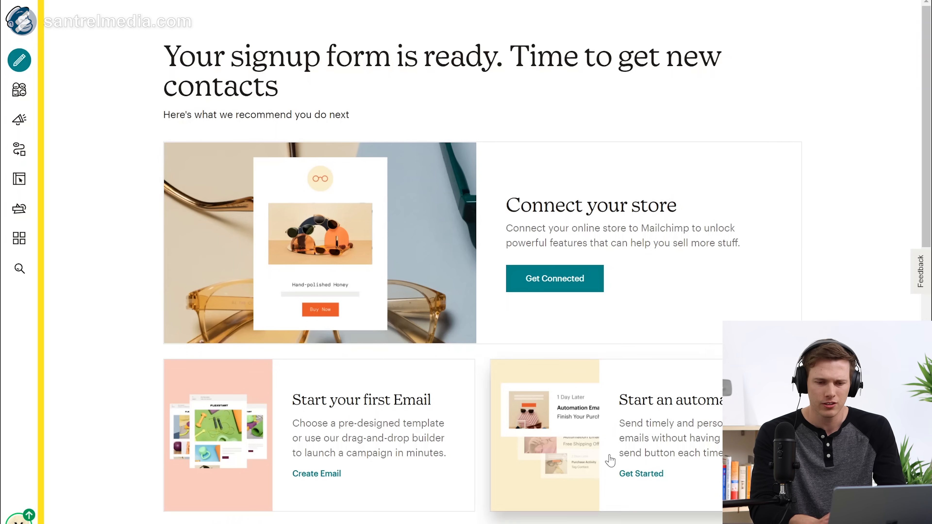
pyautogui.scroll(-4, 610, 461)
pyautogui.scroll(-1, 610, 461)
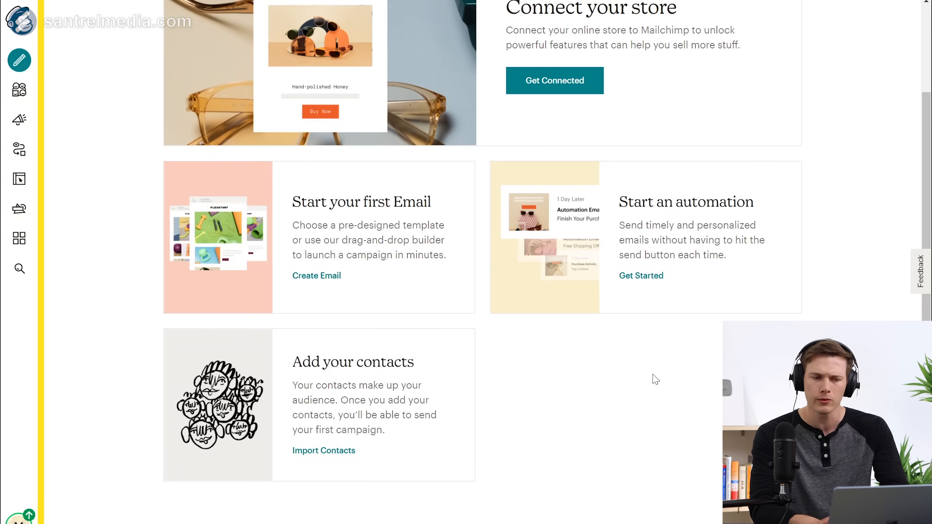
pyautogui.scroll(5, 656, 379)
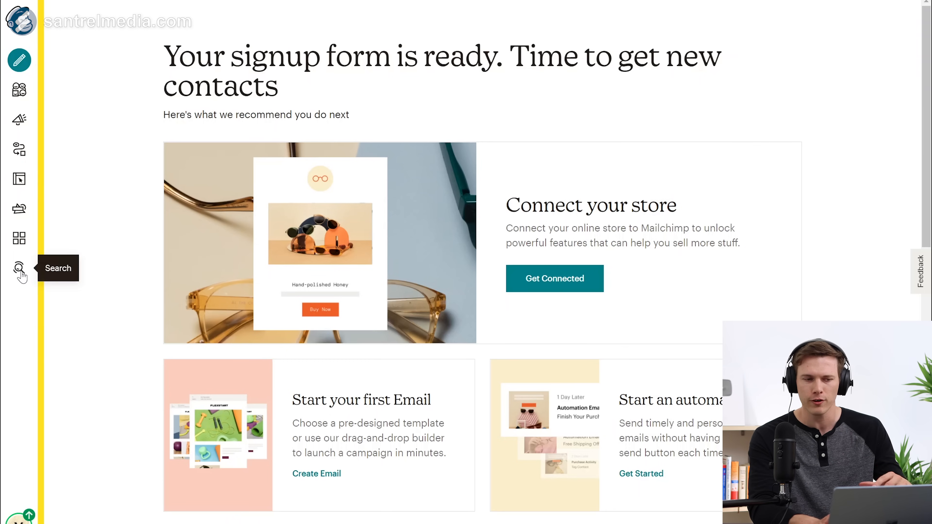
pyautogui.click(19, 60)
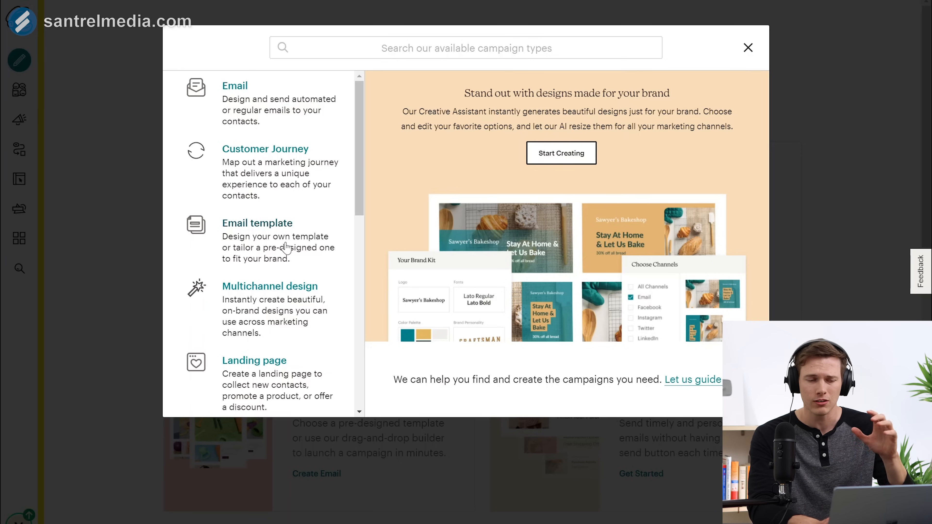
pyautogui.scroll(-5, 287, 247)
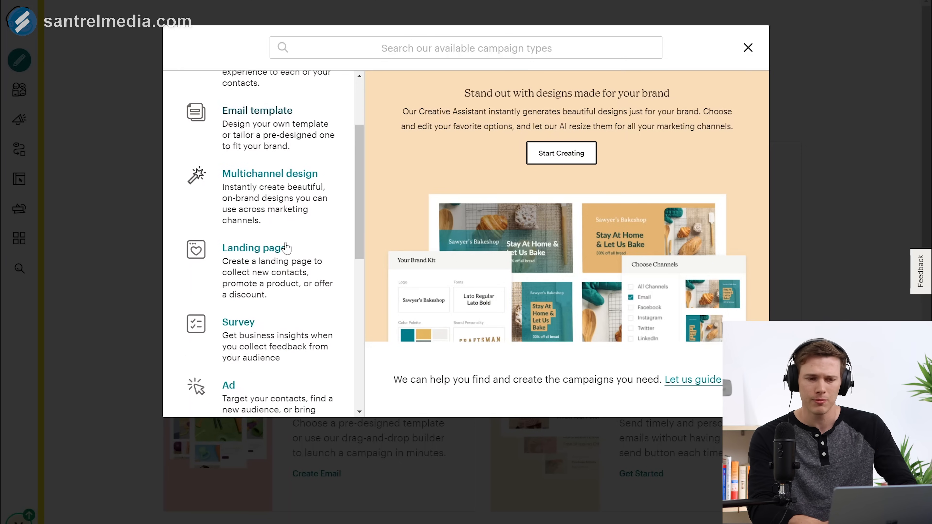
pyautogui.scroll(-5, 286, 248)
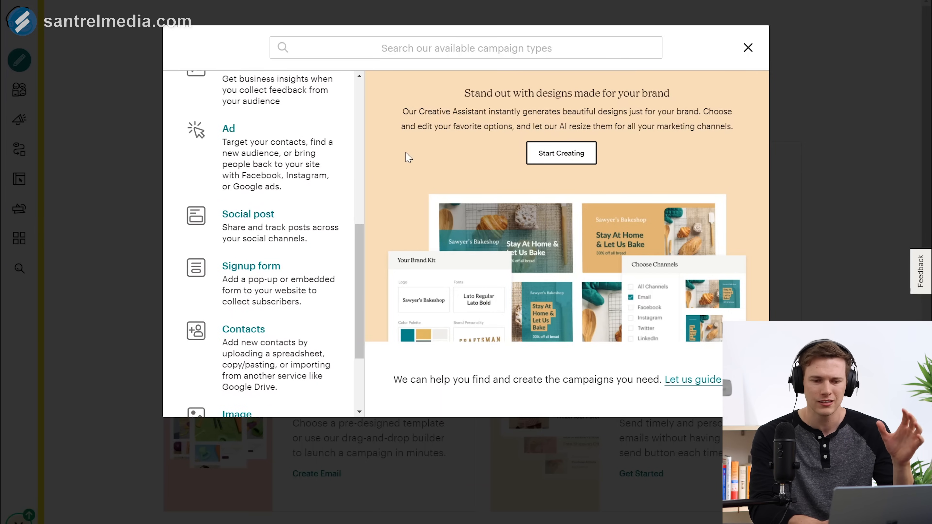
pyautogui.click(748, 48)
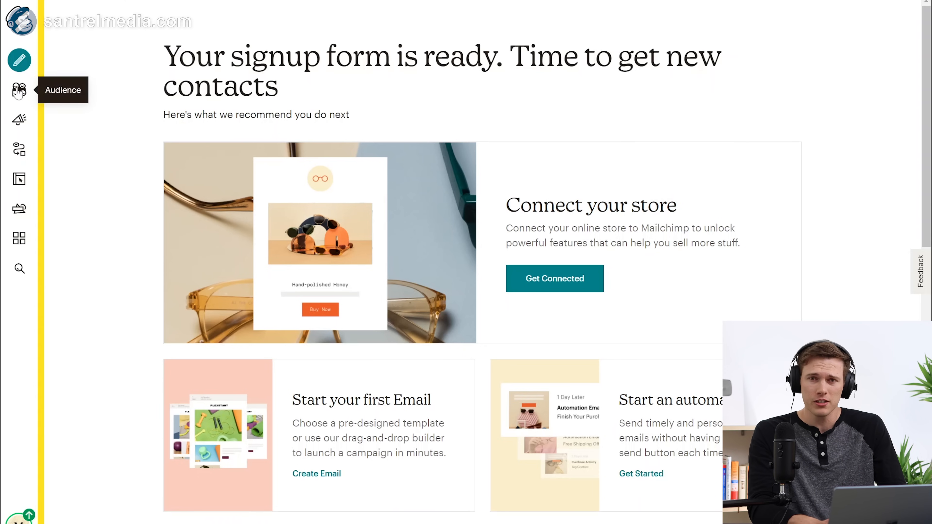
# Step: Go to the Audience section and list all contacts of Santrel Tutorials
pyautogui.click(18, 91)
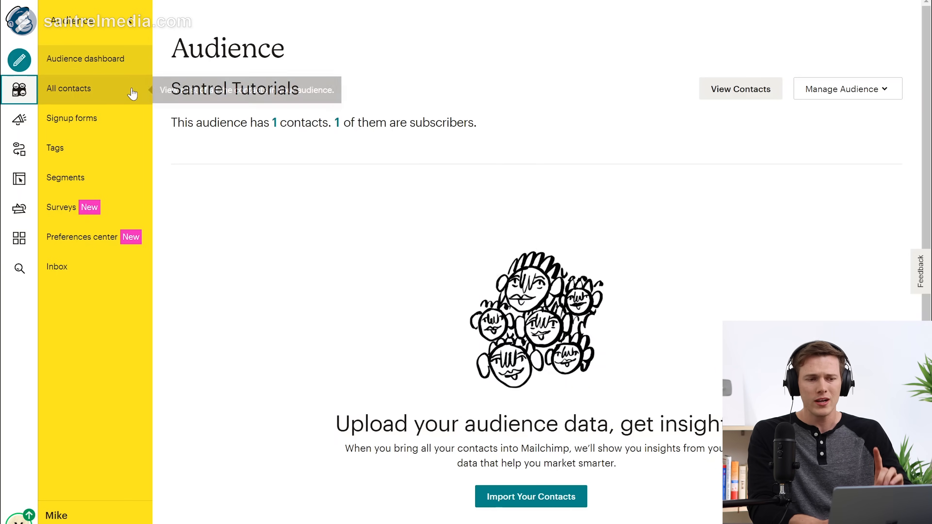
pyautogui.click(124, 100)
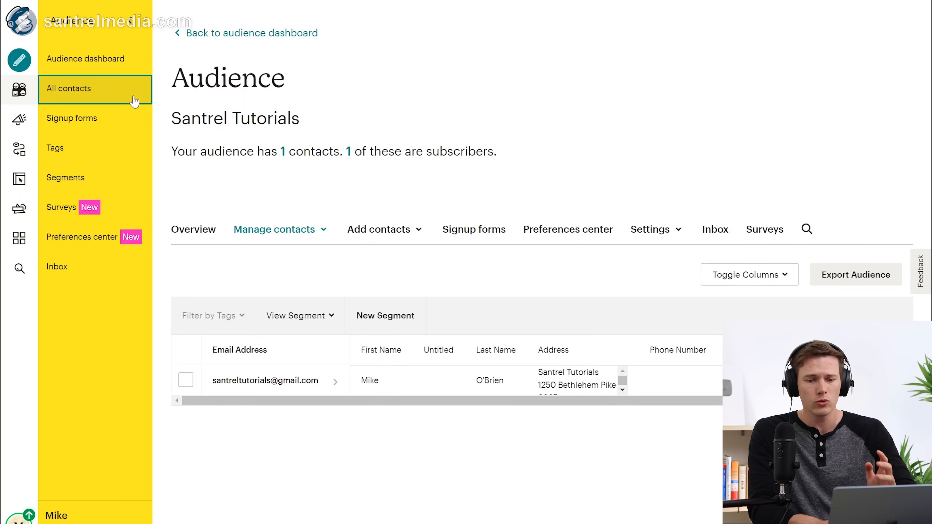
# Step: Check the Add contacts options, then go to the audience's Signup forms page
pyautogui.click(385, 232)
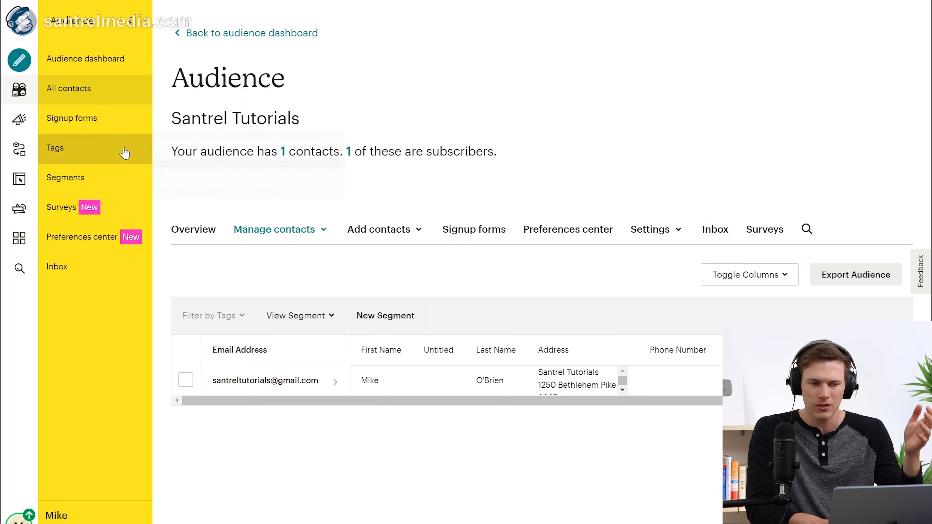
pyautogui.click(77, 120)
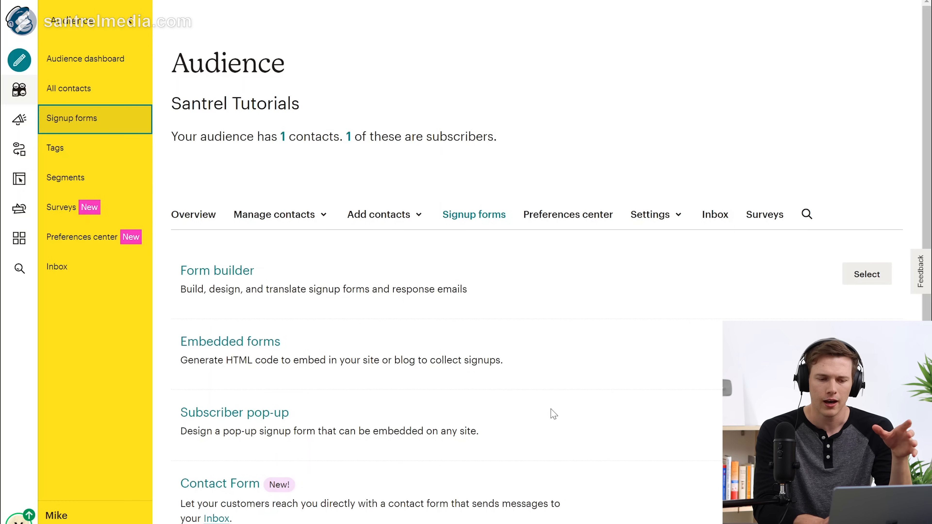
# Step: Select Form builder and scroll down to the signup form's field preview
pyautogui.scroll(-2, 545, 468)
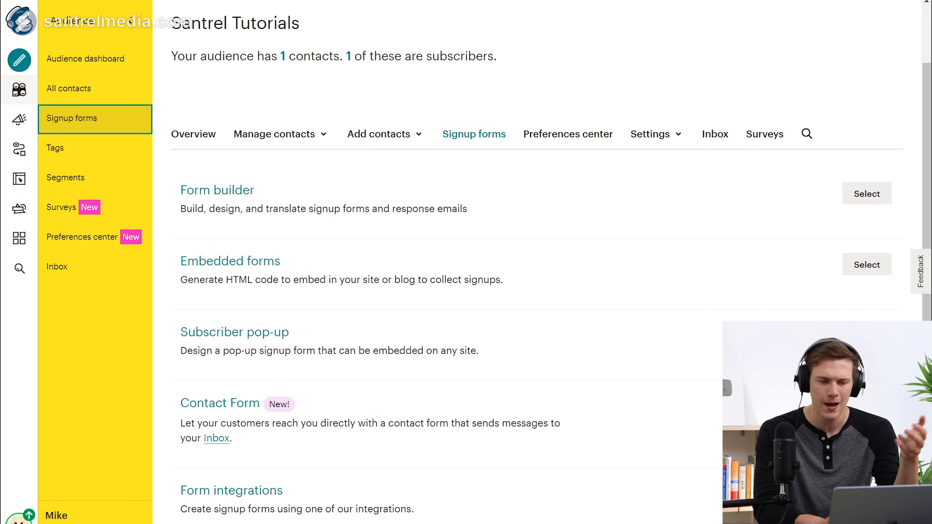
pyautogui.scroll(-2, 404, 485)
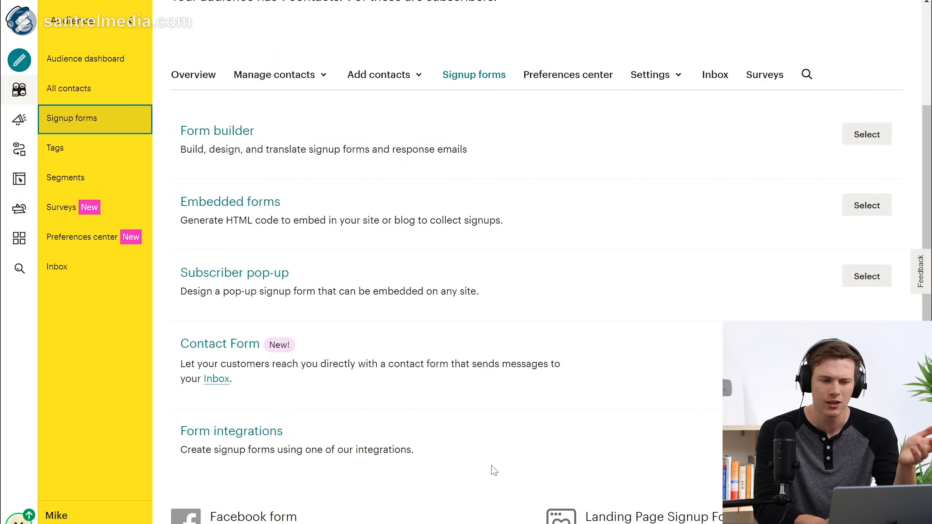
pyautogui.scroll(3, 494, 471)
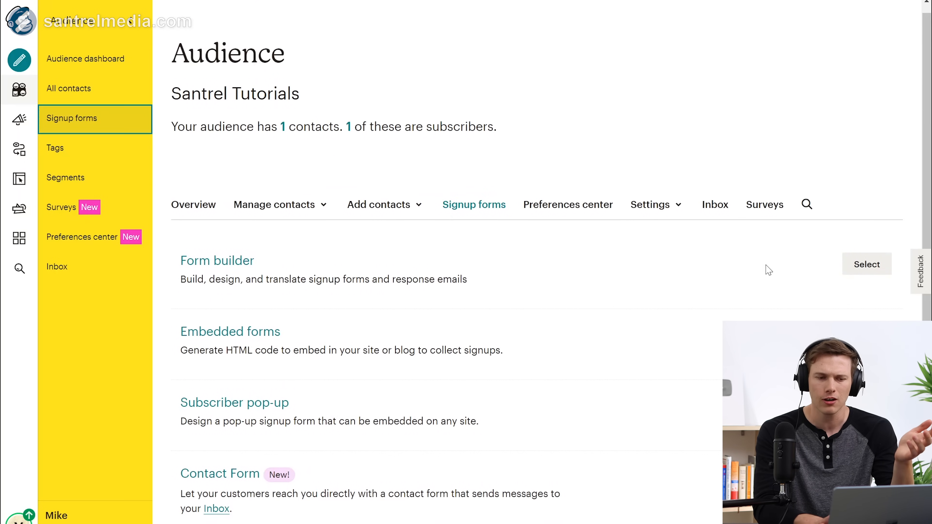
pyautogui.click(882, 272)
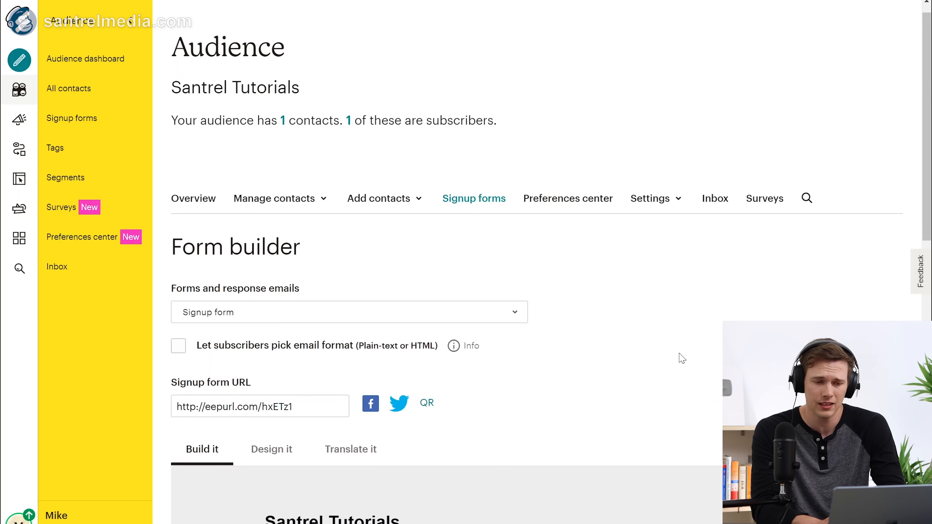
pyautogui.scroll(-5, 681, 358)
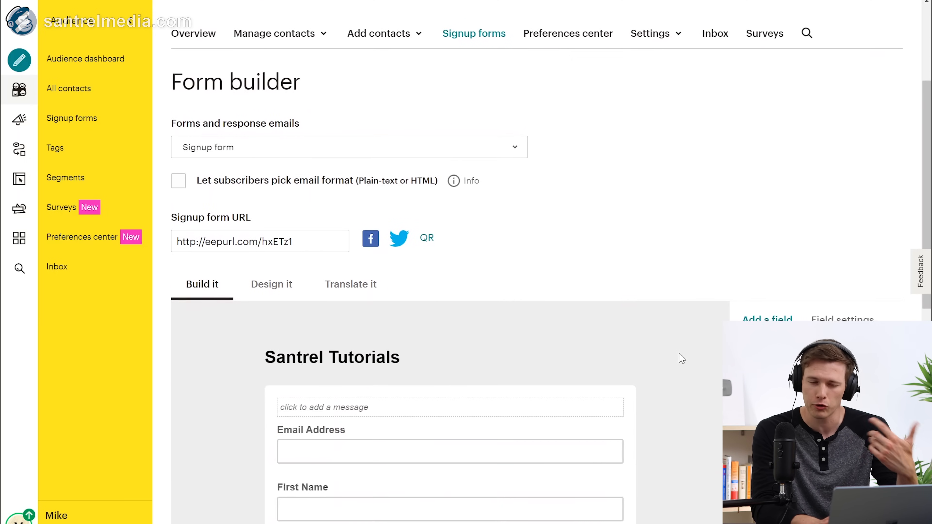
pyautogui.scroll(-1, 682, 358)
pyautogui.scroll(-2, 681, 358)
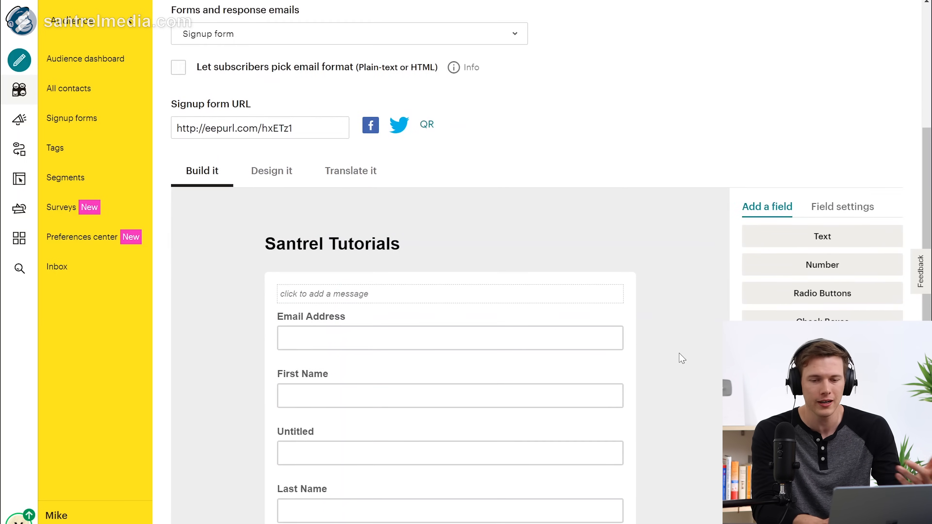
pyautogui.scroll(-1, 681, 358)
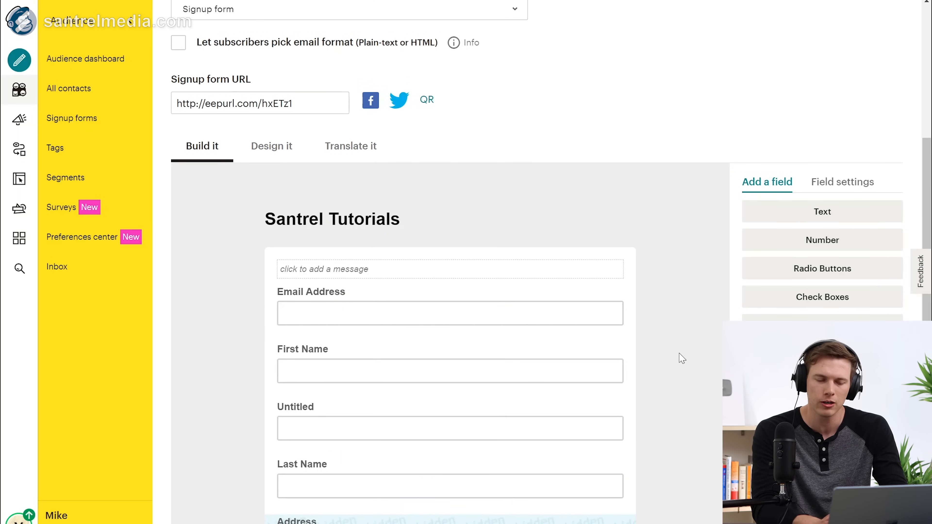
pyautogui.scroll(-3, 682, 358)
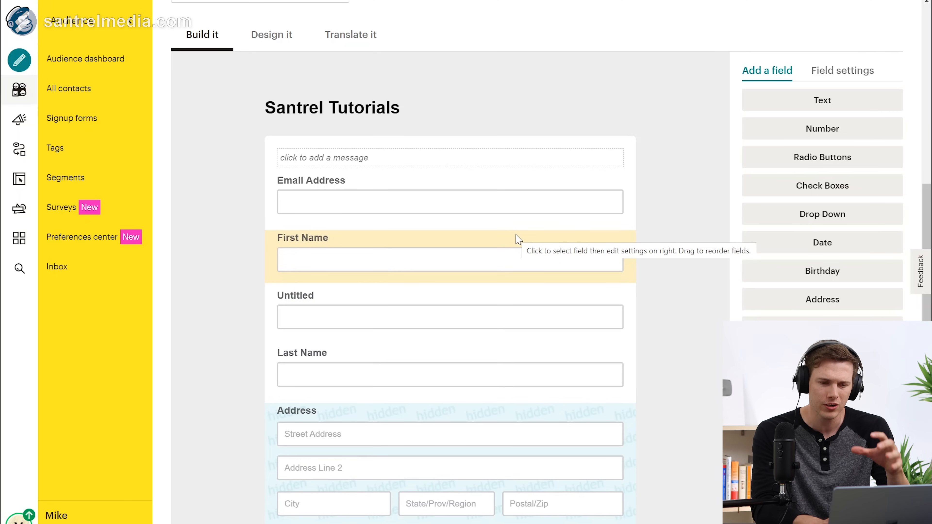
pyautogui.click(519, 181)
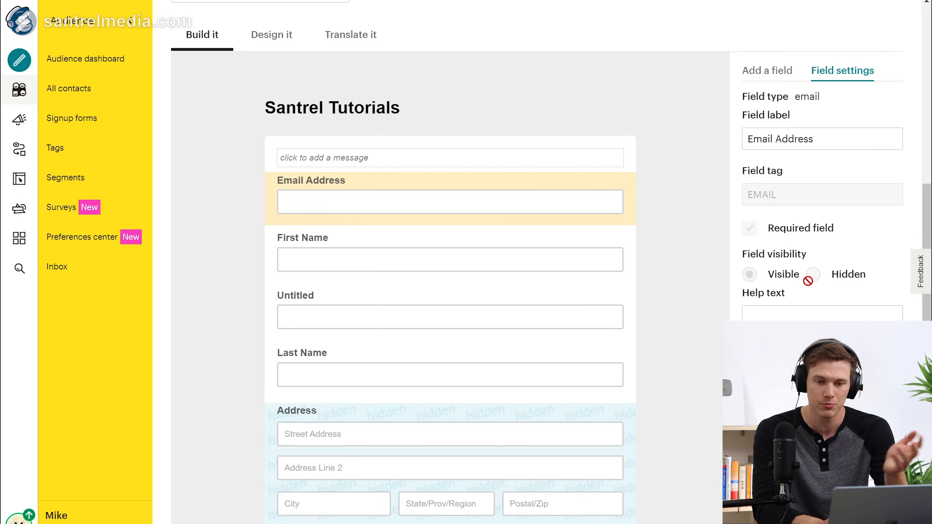
pyautogui.click(756, 316)
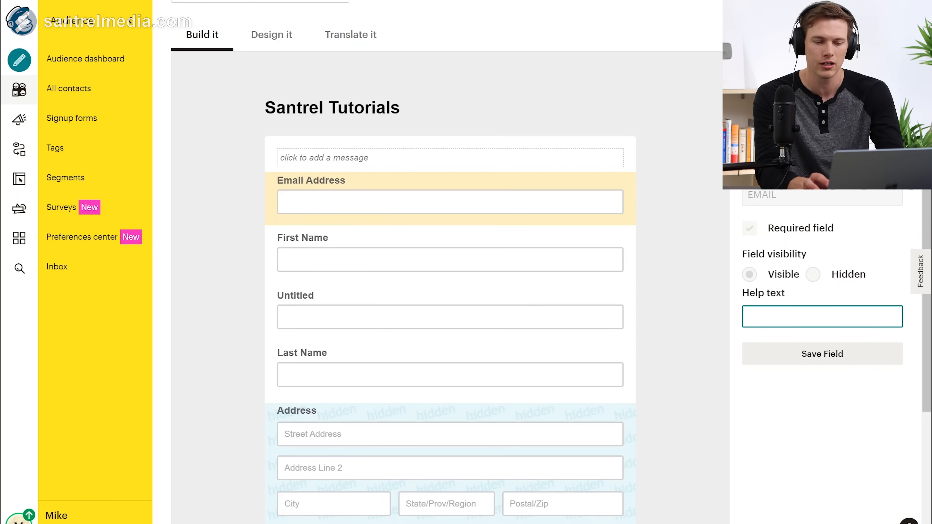
pyautogui.write('exam')
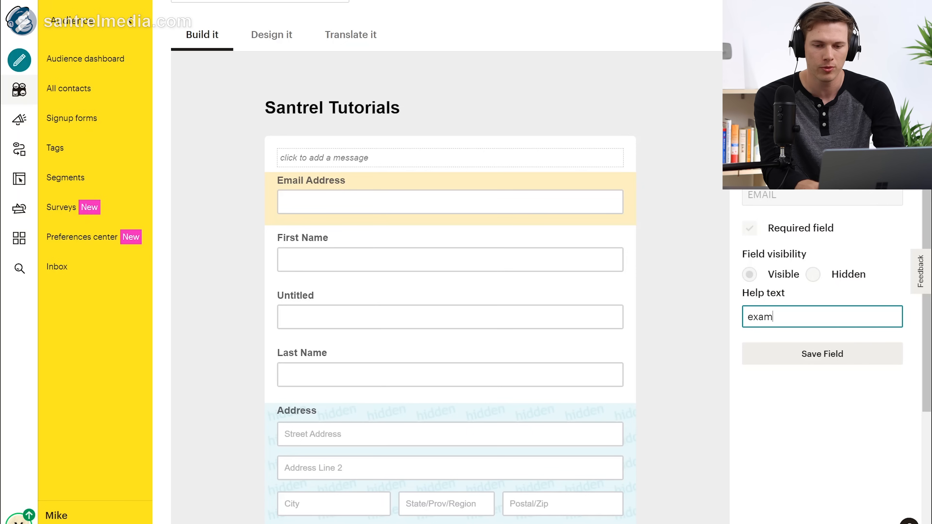
pyautogui.write('ple@domain.com')
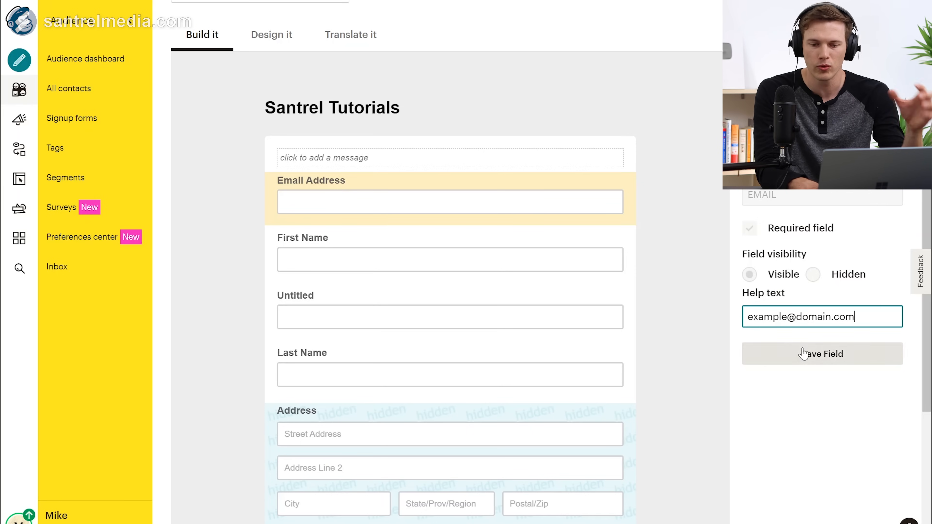
pyautogui.click(805, 357)
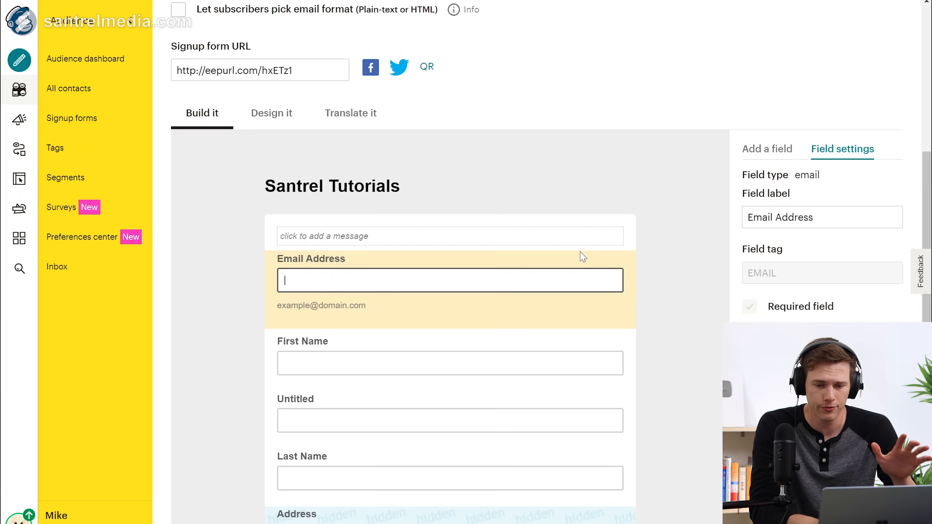
# Step: Delete the Untitled field from the signup form, confirming the deletion
pyautogui.click(450, 363)
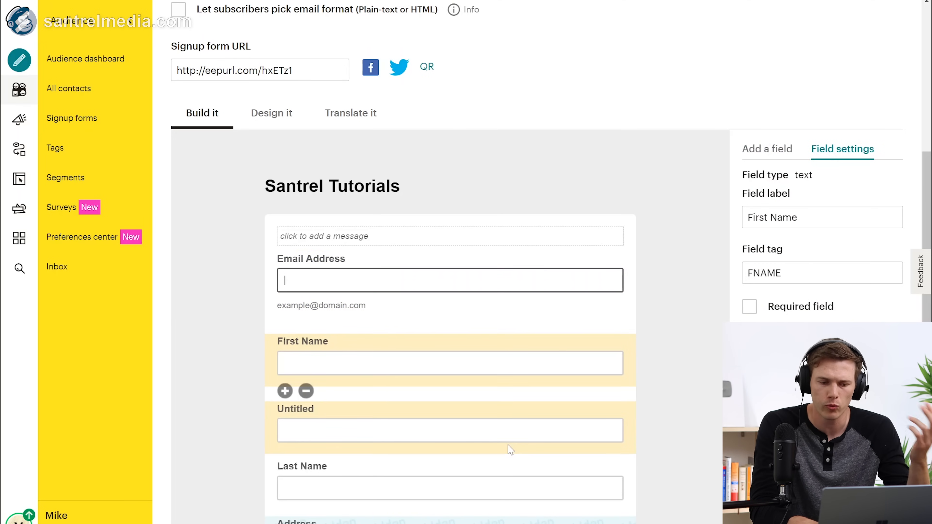
pyautogui.click(510, 423)
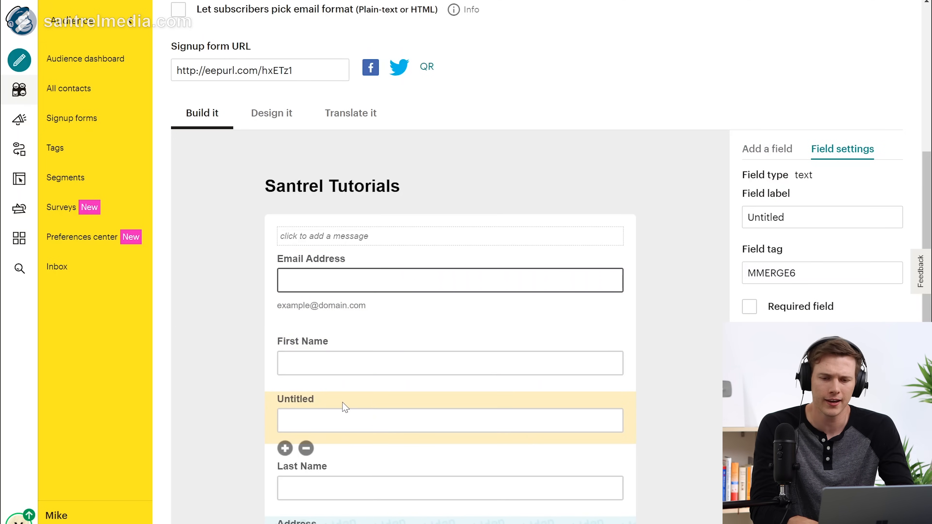
pyautogui.click(808, 217)
pyautogui.hotkey('ctrl', 'a')
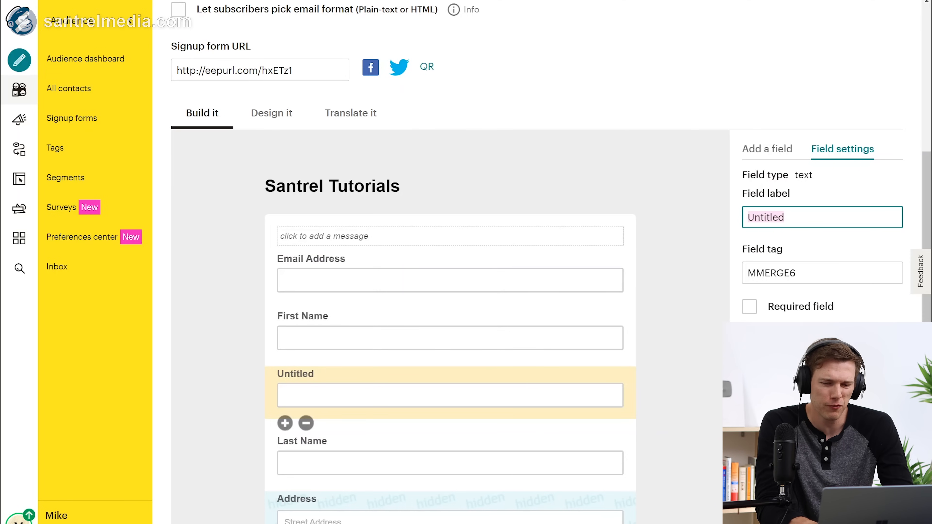
pyautogui.click(306, 424)
pyautogui.click(405, 289)
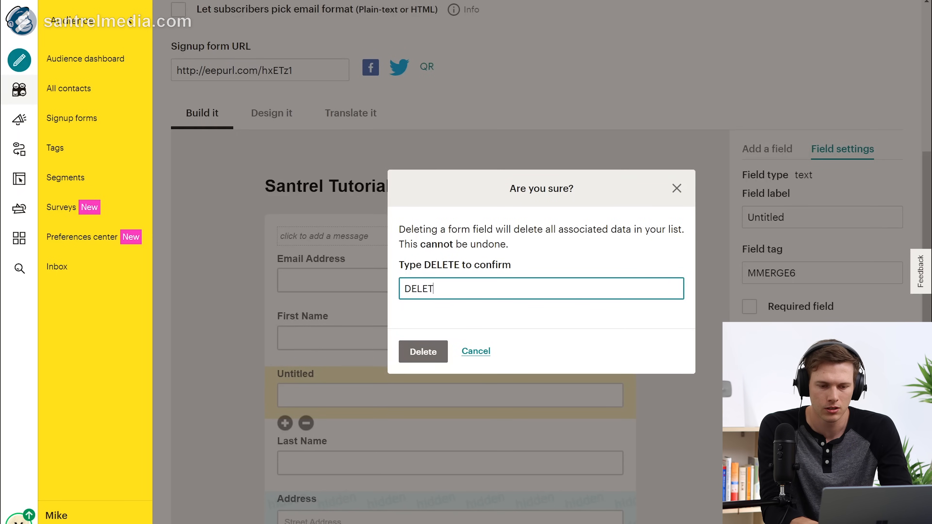
pyautogui.click(423, 351)
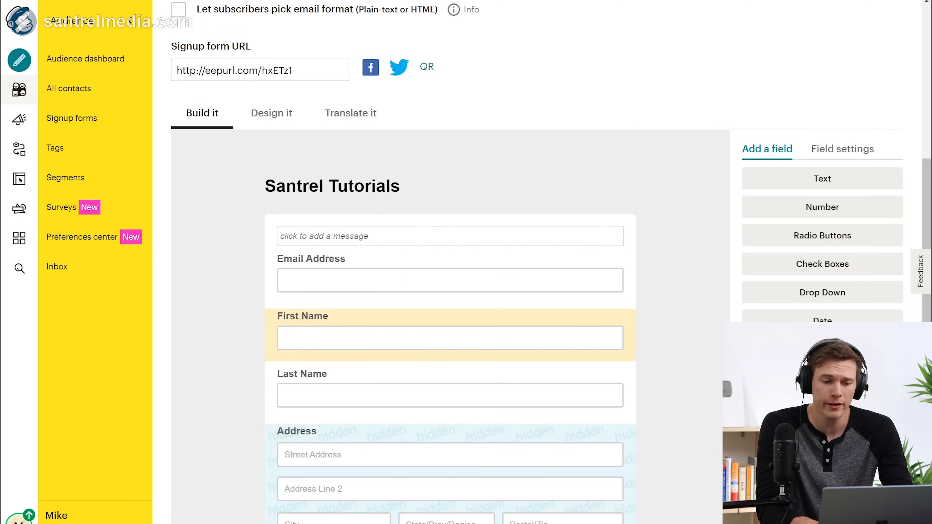
# Step: Add a Birthday field from the Add a field list
pyautogui.scroll(-5, 395, 414)
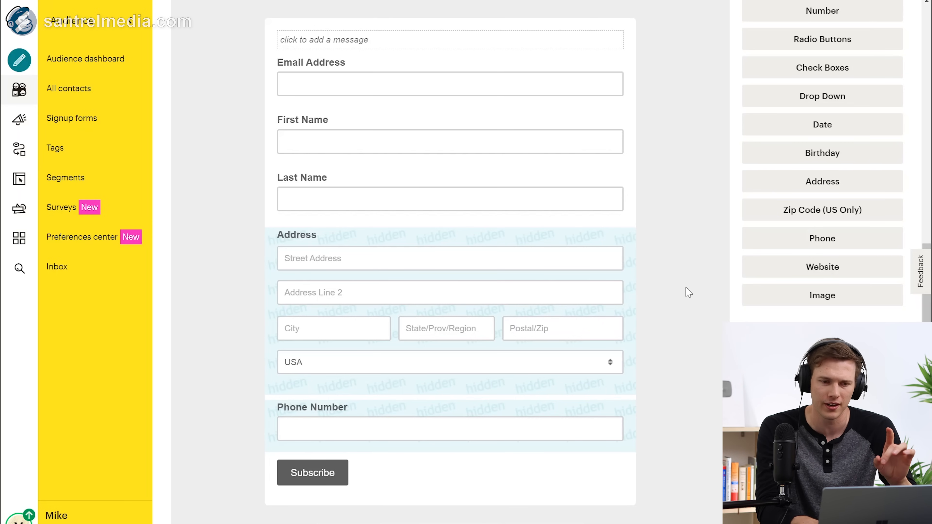
pyautogui.scroll(3, 689, 293)
pyautogui.click(838, 88)
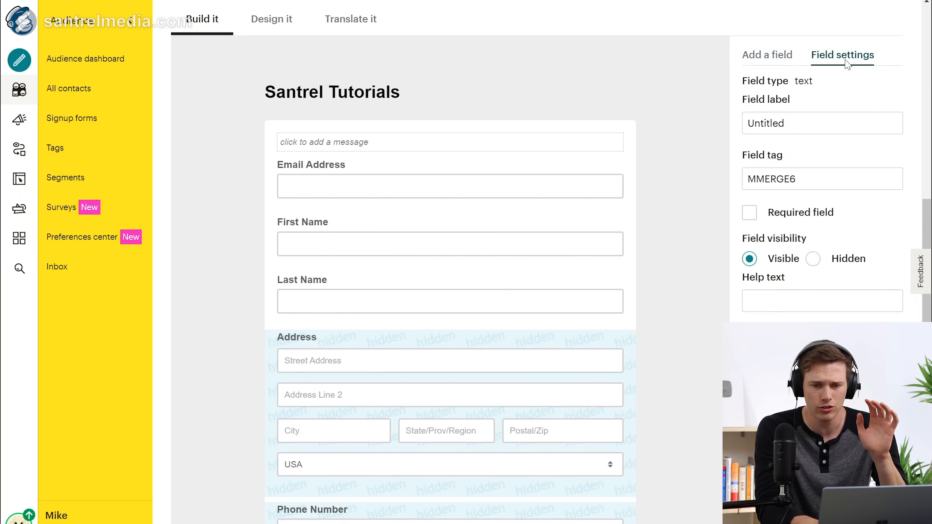
pyautogui.click(782, 64)
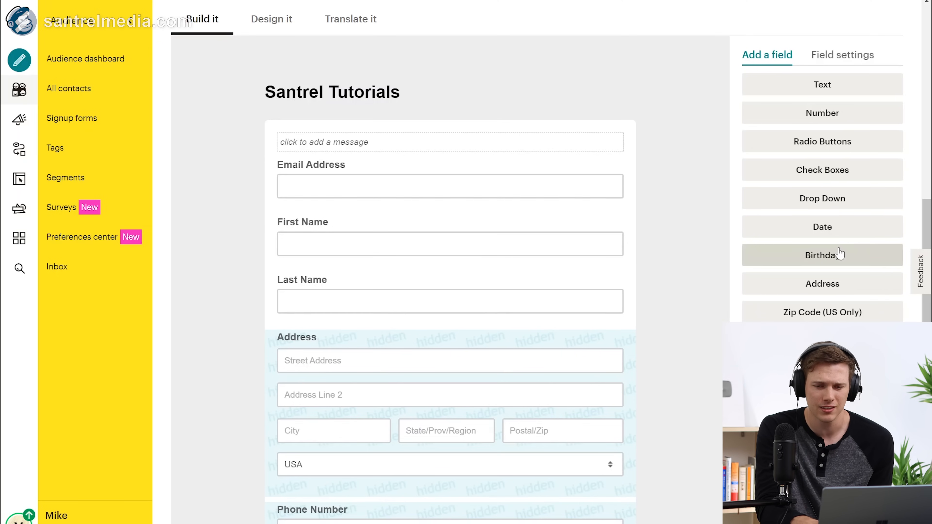
pyautogui.click(830, 257)
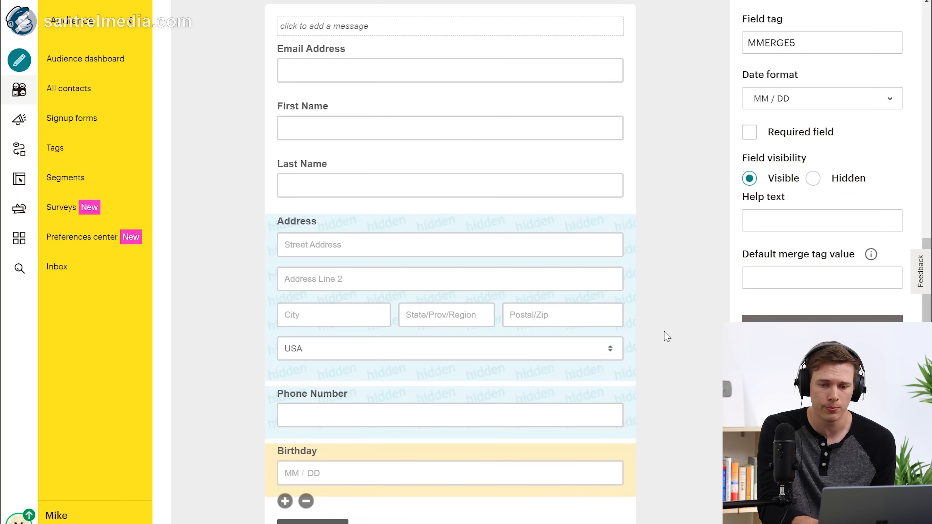
# Step: Set the Birthday tag to BIETHDAY, keep MM / DD format, leave it optional, and save
pyautogui.scroll(2, 628, 234)
pyautogui.moveTo(806, 114); pyautogui.dragTo(695, 110)
pyautogui.write('BIERH')
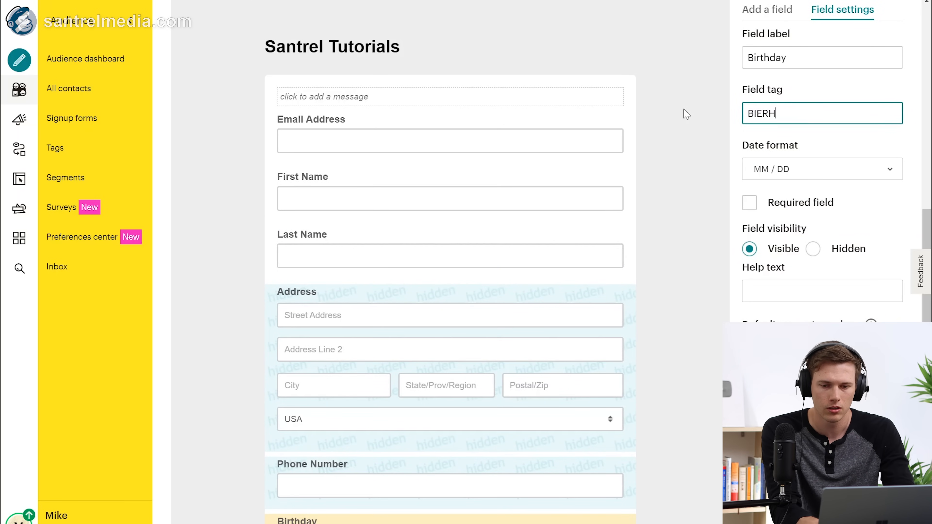
pyautogui.write('THDAY')
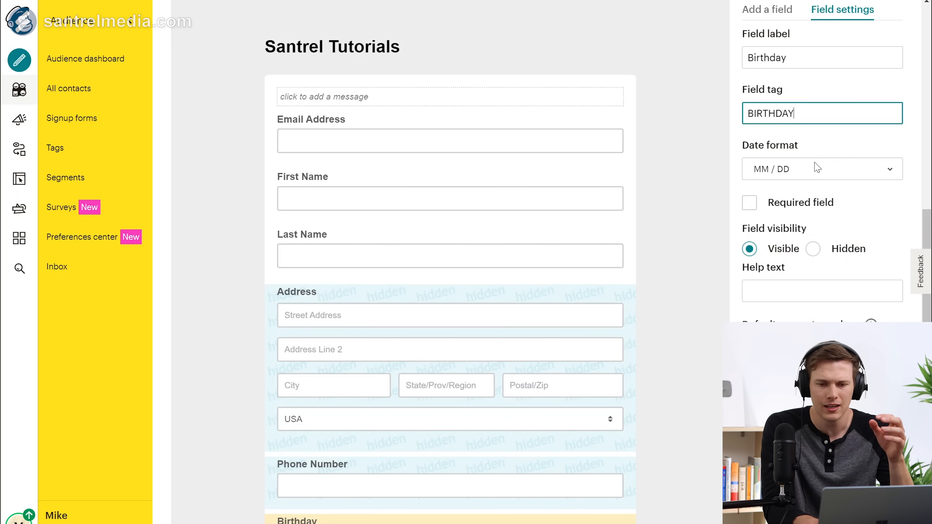
pyautogui.click(803, 176)
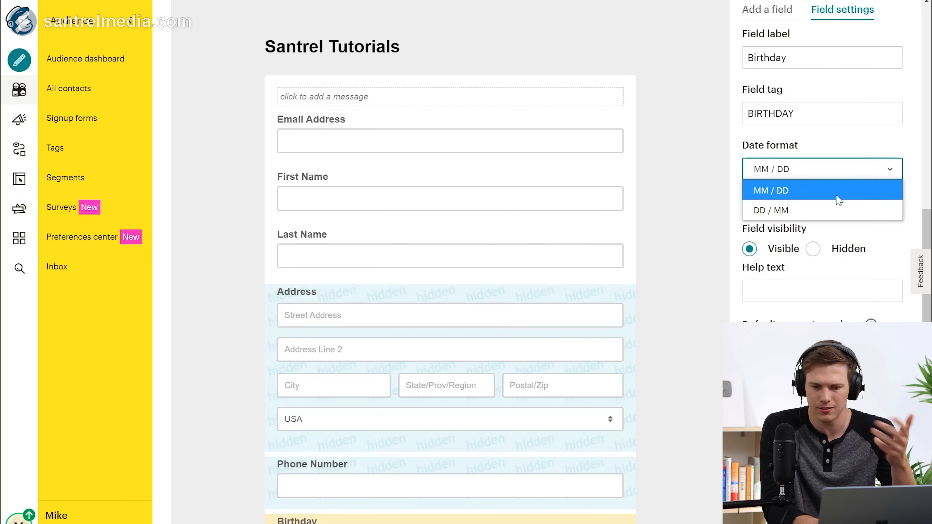
pyautogui.click(841, 157)
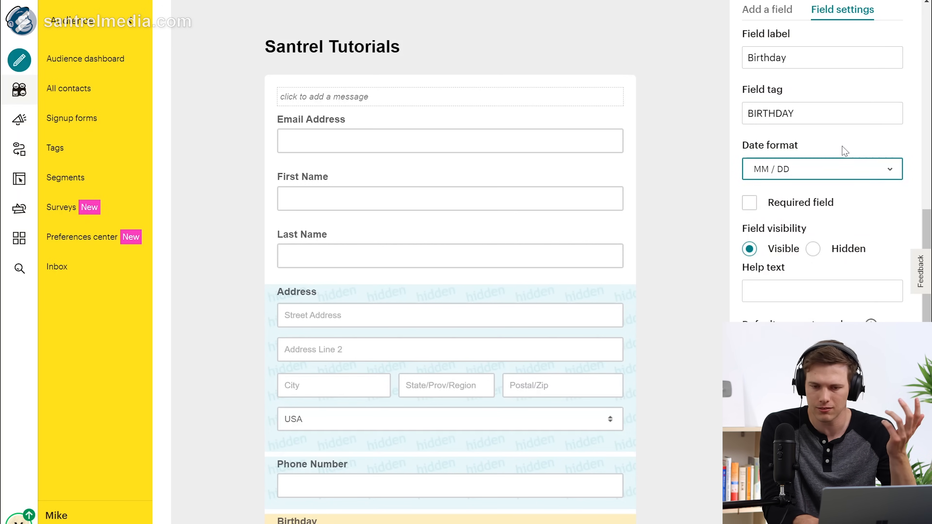
pyautogui.click(748, 204)
pyautogui.click(747, 204)
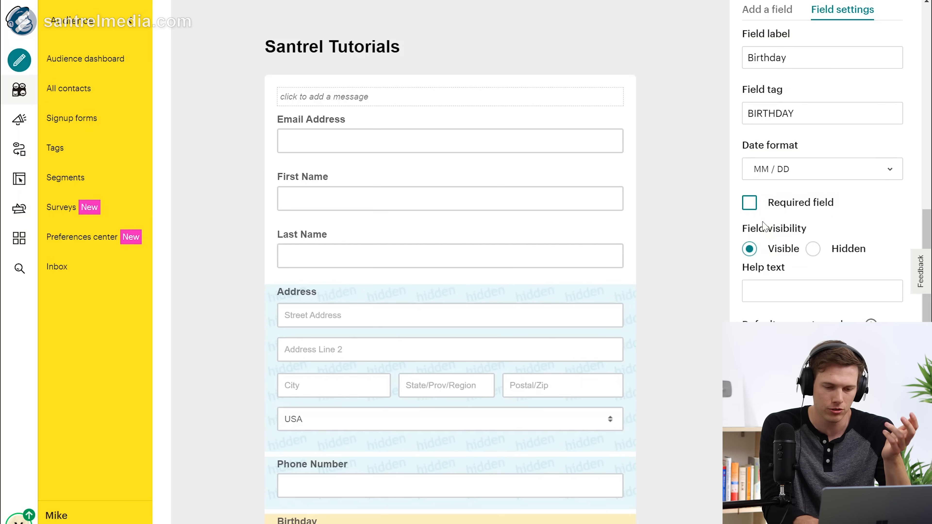
pyautogui.scroll(-3, 782, 244)
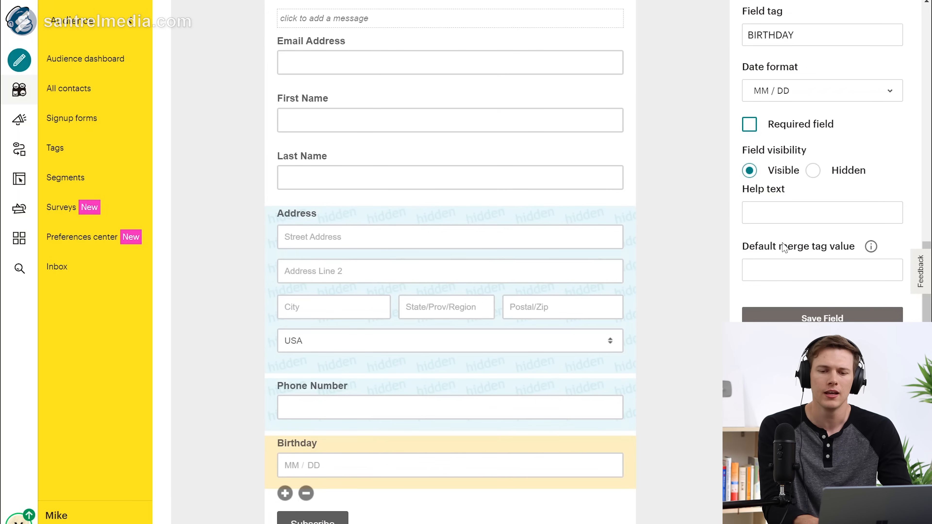
pyautogui.click(785, 319)
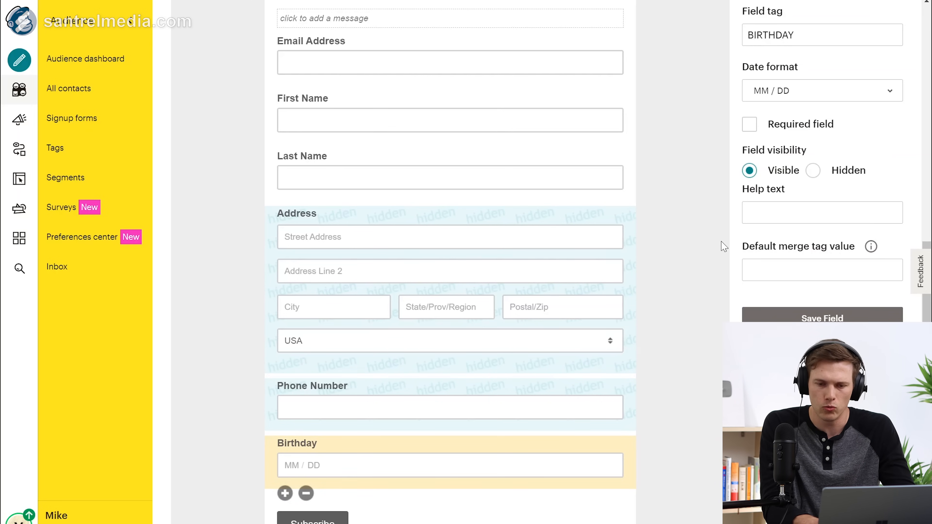
pyautogui.scroll(3, 724, 246)
pyautogui.click(772, 14)
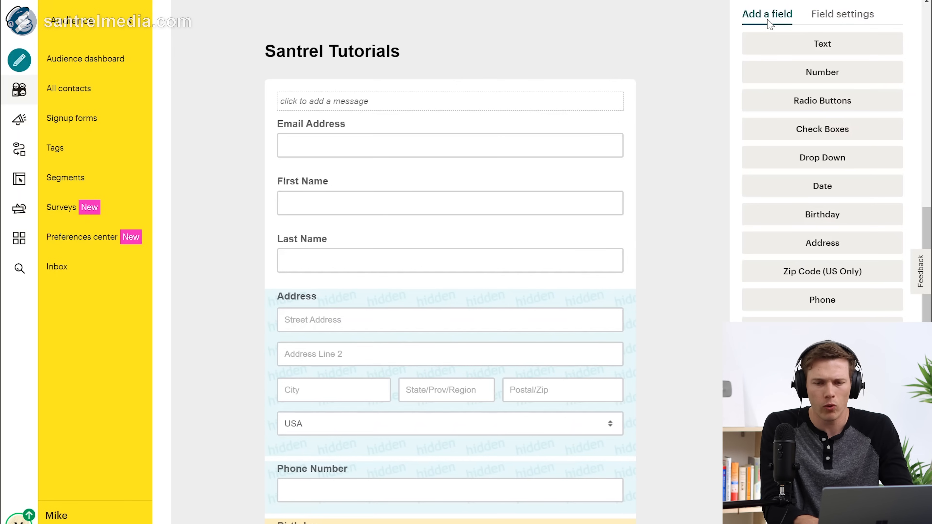
# Step: Add a Check Boxes field to the signup form instead of a radio buttons field
pyautogui.click(822, 101)
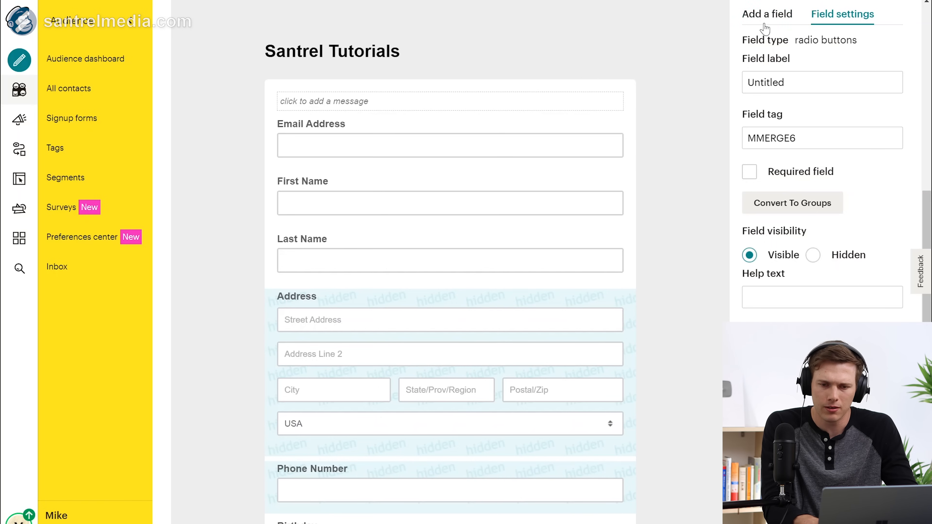
pyautogui.click(767, 15)
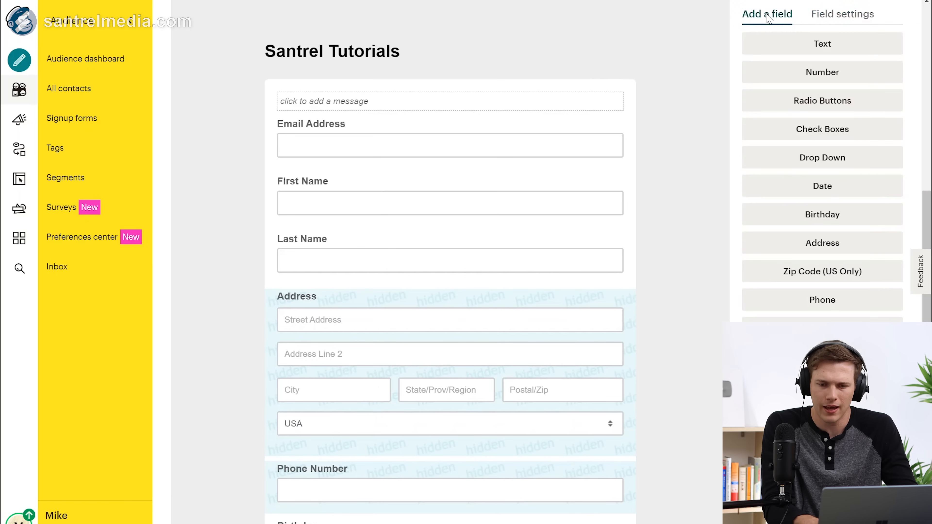
pyautogui.click(823, 129)
# Step: Delete the Untitled multiple-choice field, confirming with DELETE
pyautogui.scroll(-5, 595, 261)
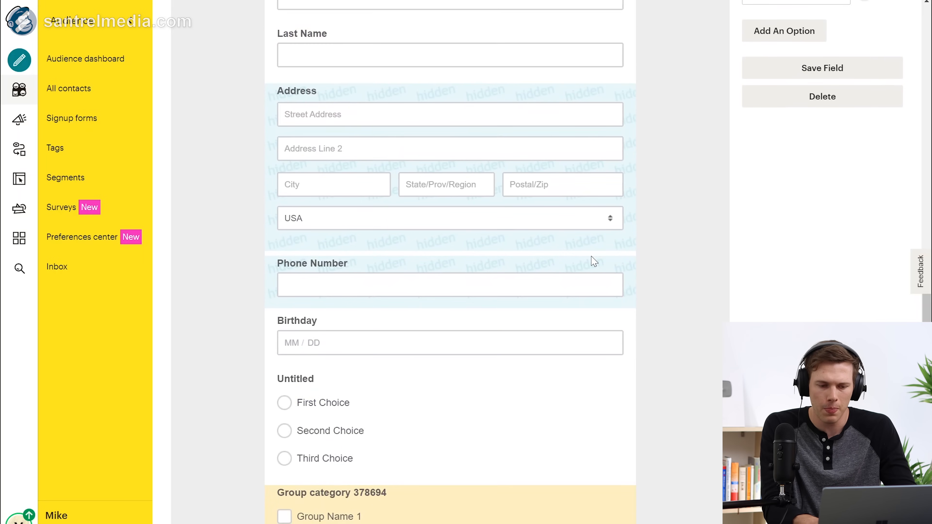
pyautogui.click(403, 445)
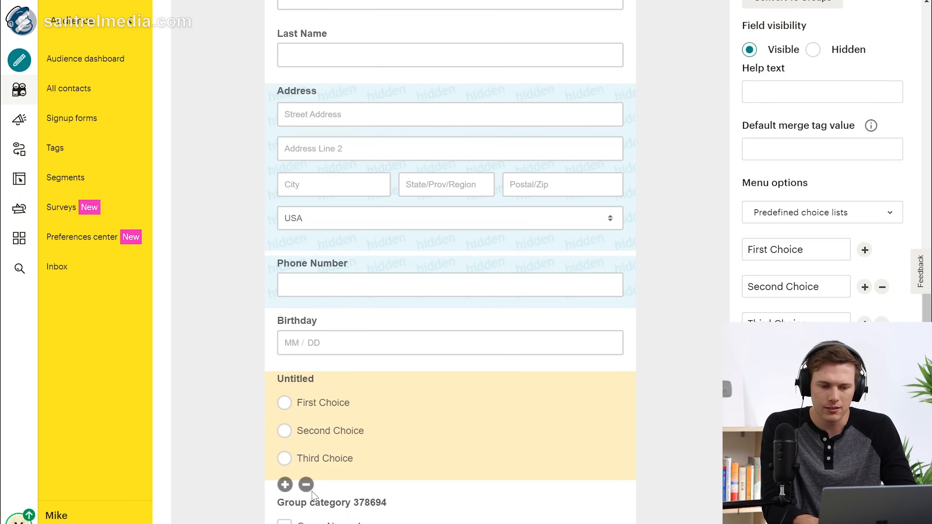
pyautogui.click(306, 485)
pyautogui.click(444, 290)
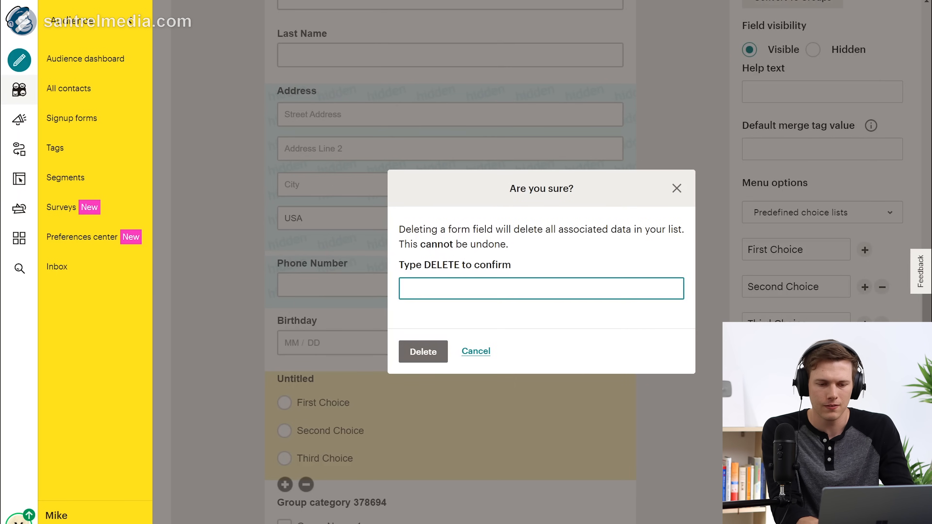
pyautogui.click(423, 351)
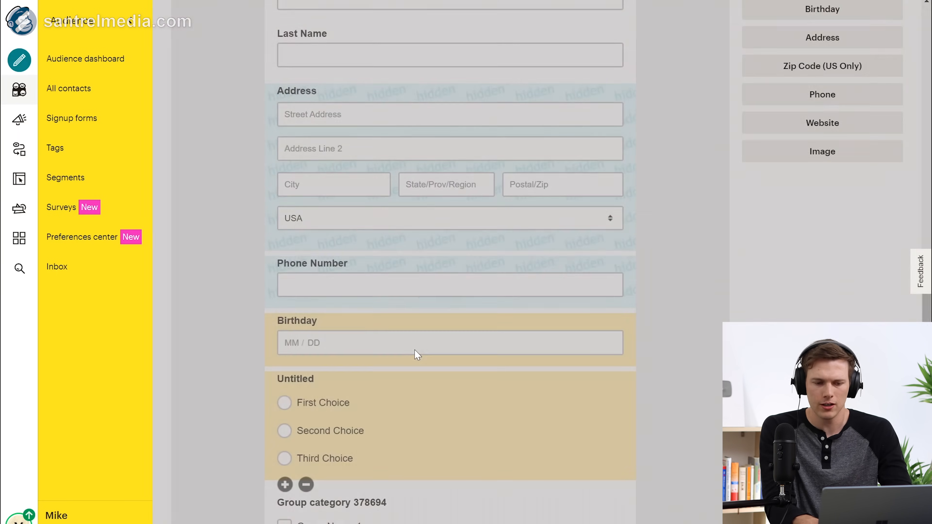
# Step: Open the Group category checkbox field's settings to edit its label
pyautogui.scroll(-15, 465, 376)
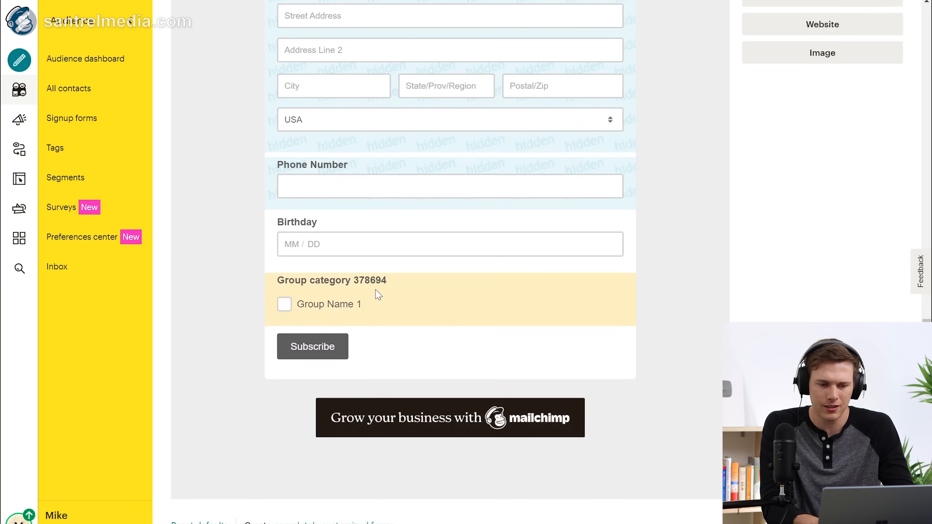
pyautogui.scroll(8, 564, 312)
pyautogui.scroll(-3, 697, 191)
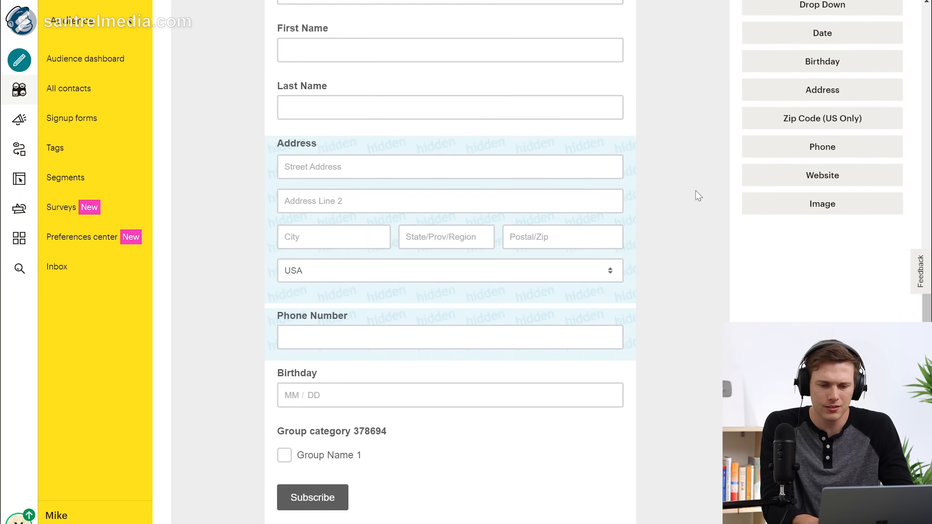
pyautogui.click(466, 453)
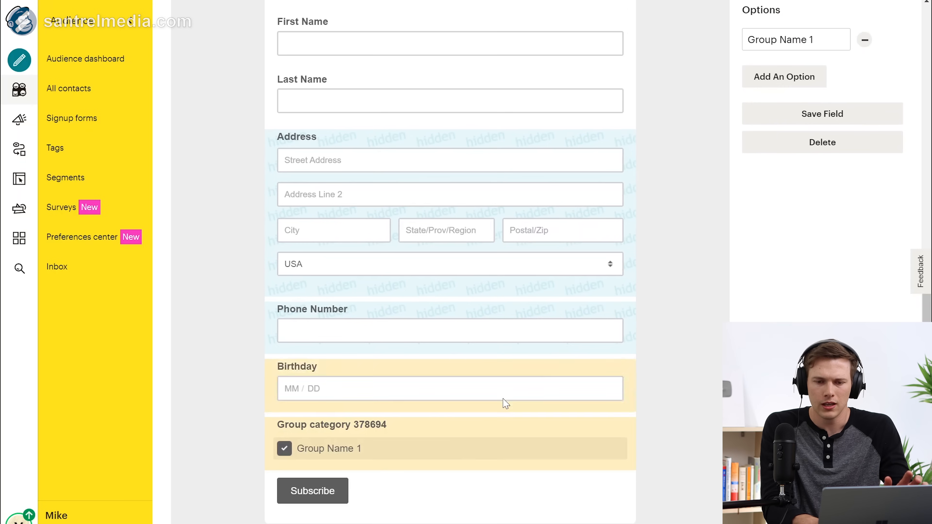
pyautogui.scroll(4, 759, 215)
pyautogui.click(807, 65)
# Step: Label the checkbox field 'I want to join your email list' with a Join List option, and save
pyautogui.hotkey('ctrl', 'a')
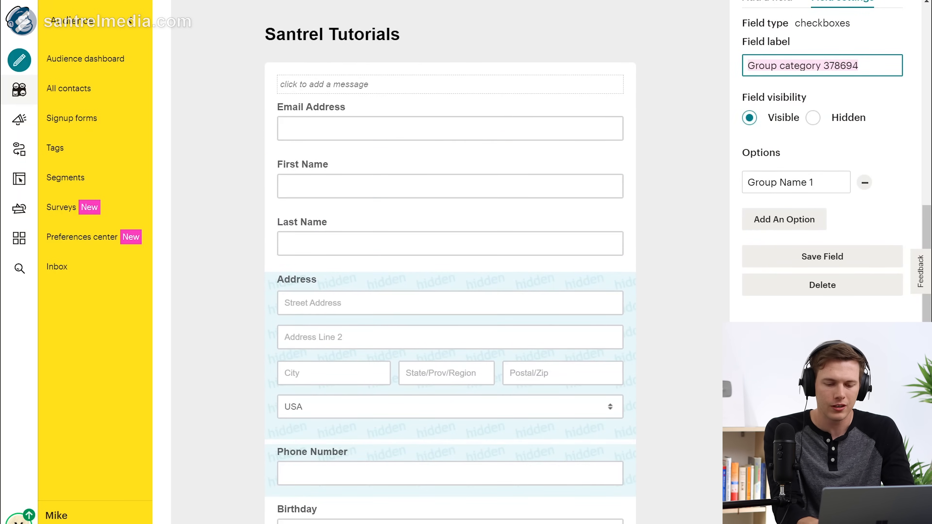
pyautogui.write('I w')
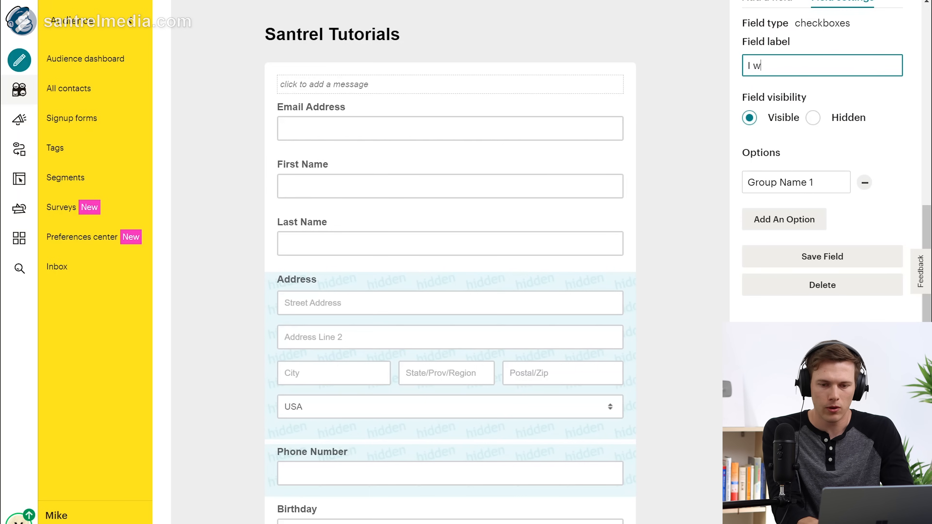
pyautogui.write('ant to join your email lis')
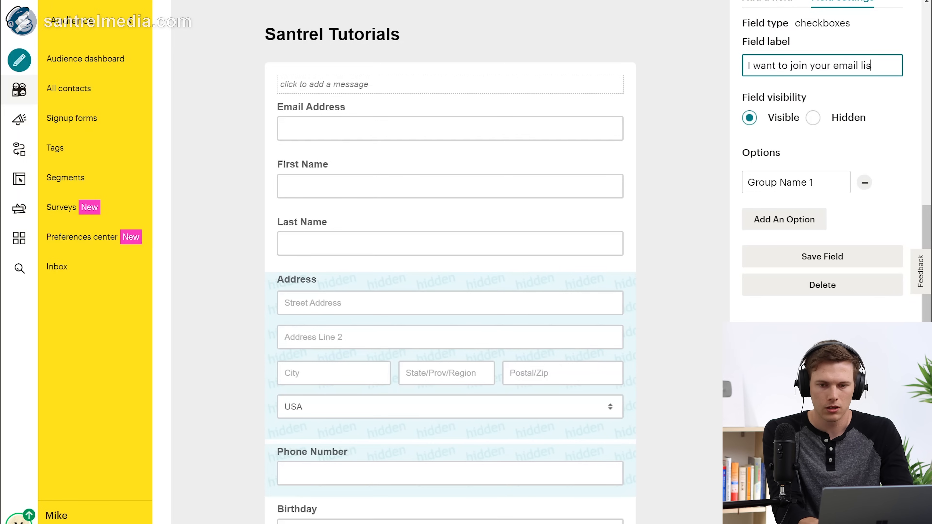
pyautogui.write('t')
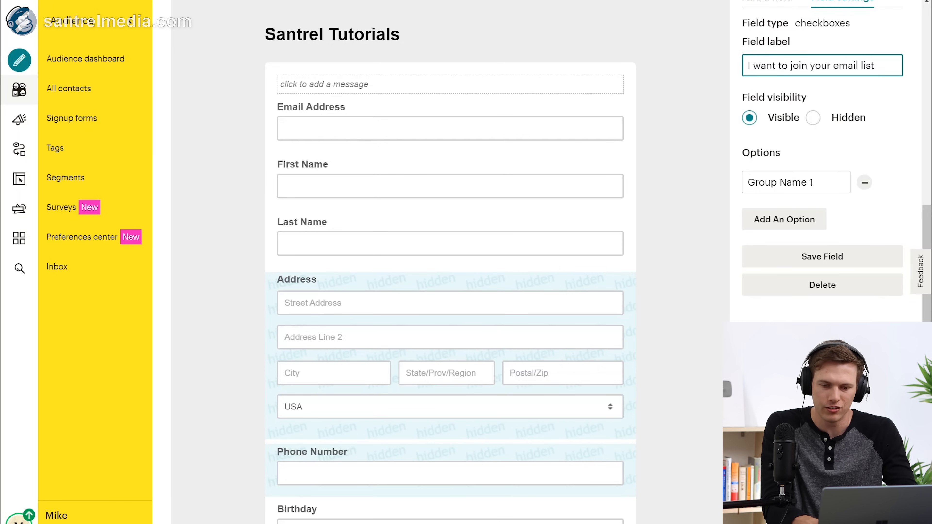
pyautogui.press('Tab')
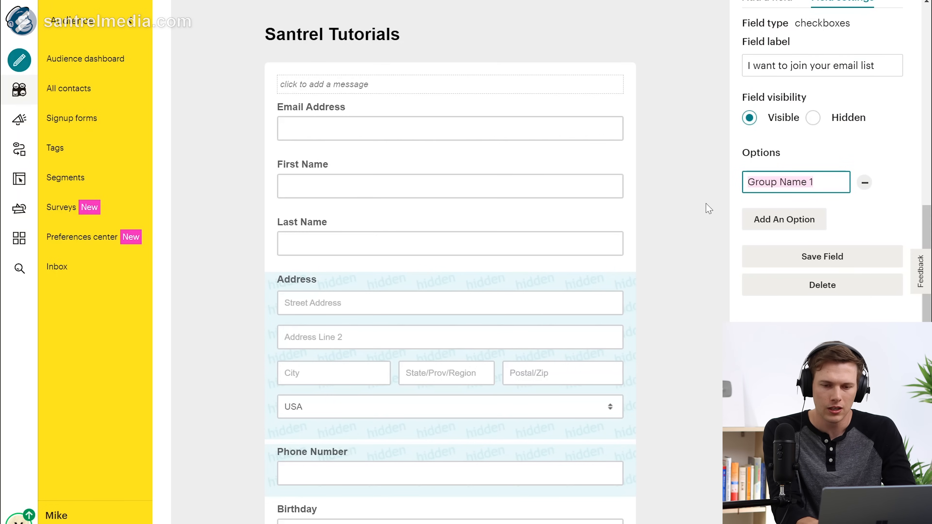
pyautogui.write('Joine')
pyautogui.press('BackSpace')
pyautogui.press('BackSpace')
pyautogui.write('List')
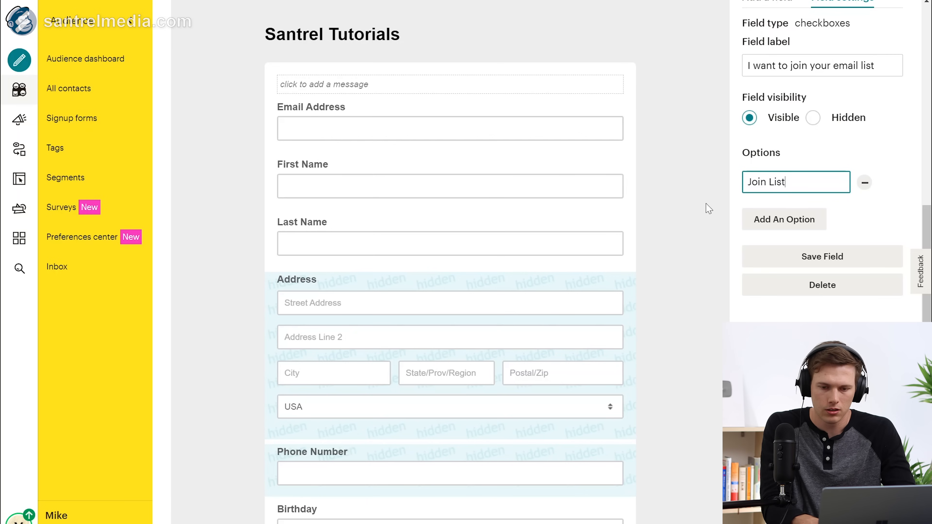
pyautogui.click(821, 261)
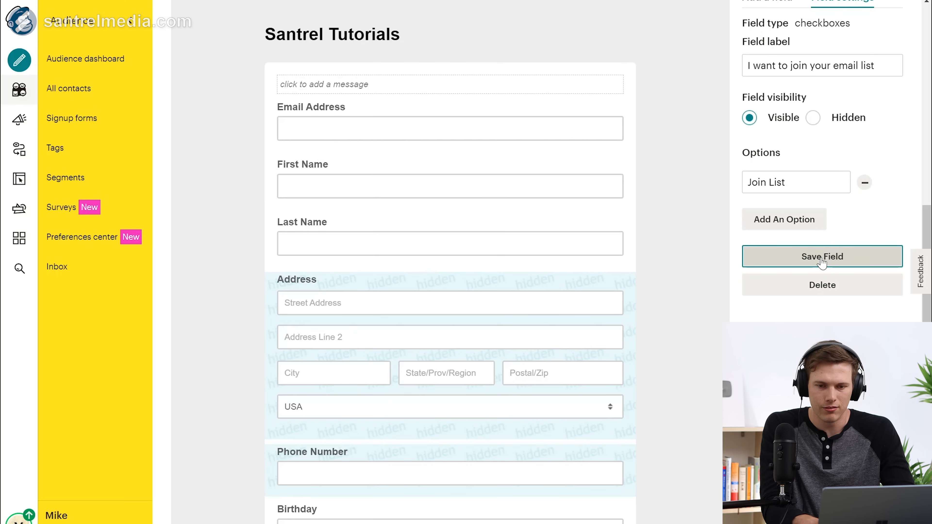
pyautogui.scroll(2, 829, 141)
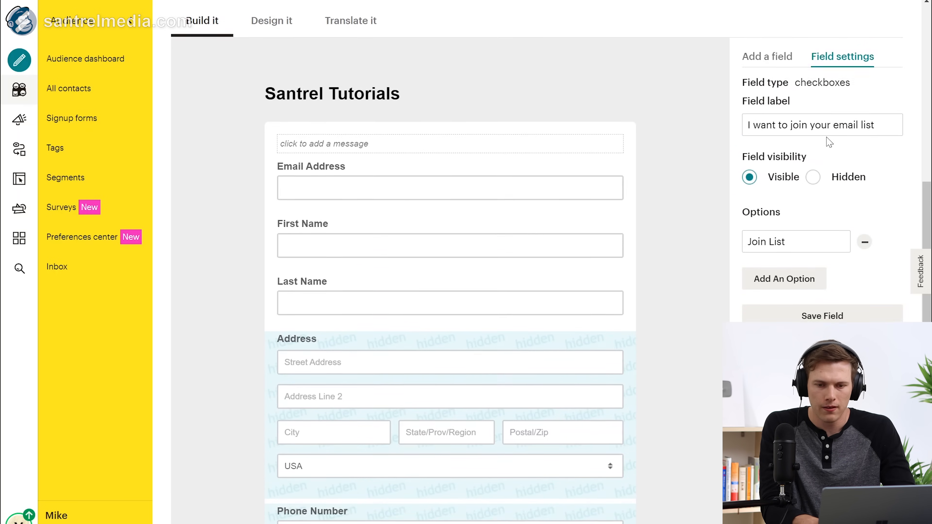
pyautogui.scroll(-8, 823, 137)
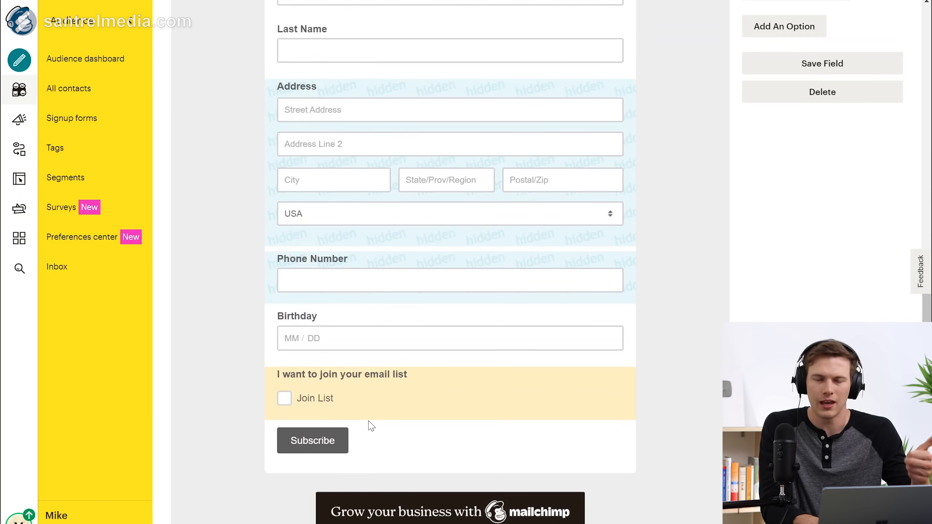
pyautogui.scroll(3, 732, 280)
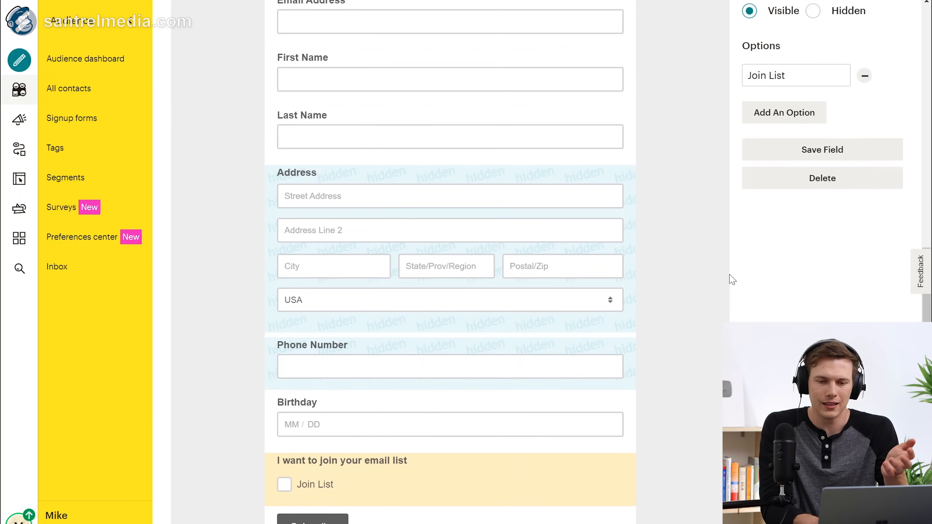
pyautogui.scroll(-1, 732, 280)
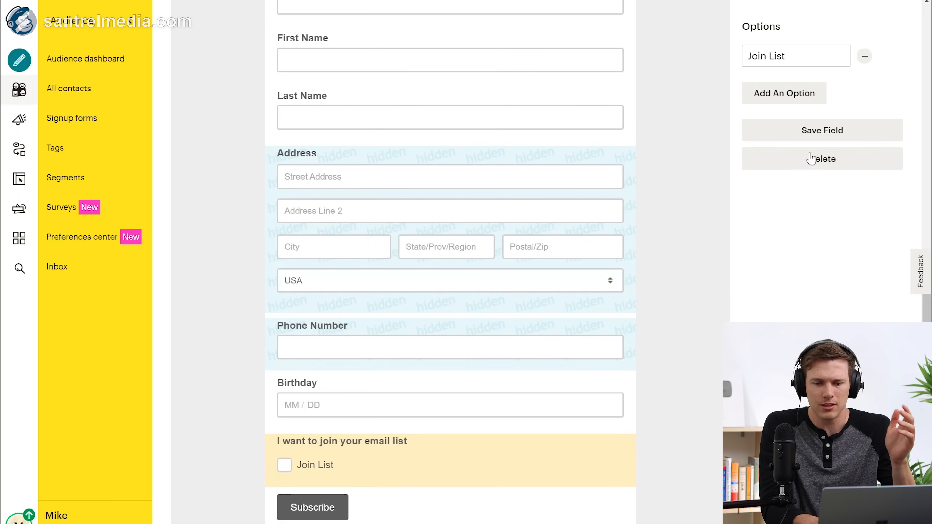
pyautogui.scroll(5, 791, 304)
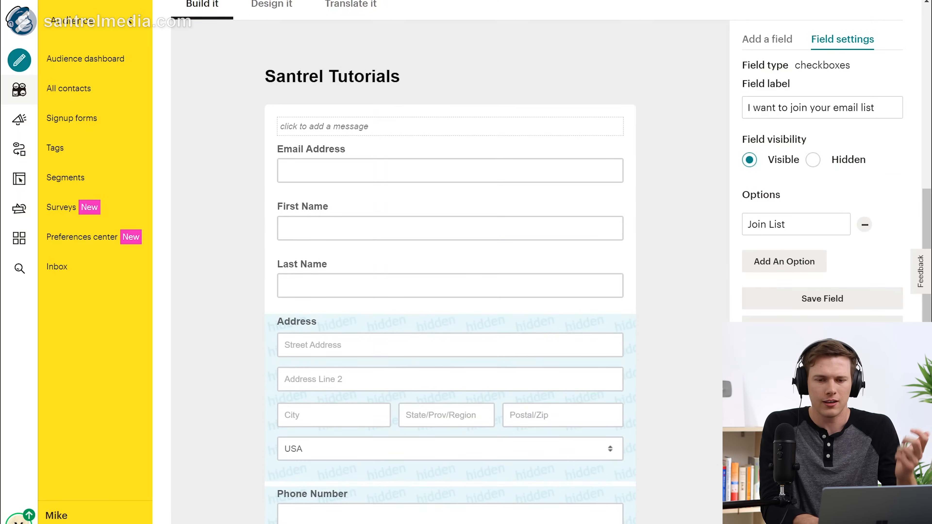
# Step: Relabel it 'Send Me Birthday Discounts' with option 'BDay Discounts', save, and select the signup form URL
pyautogui.click(822, 109)
pyautogui.hotkey('ctrl', 'a')
pyautogui.write('S')
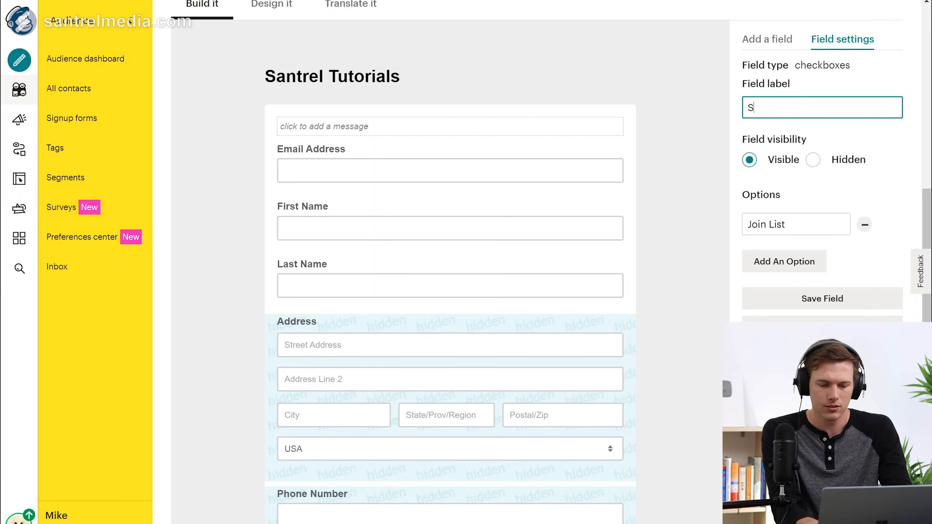
pyautogui.write('end Me Birthday Discounts')
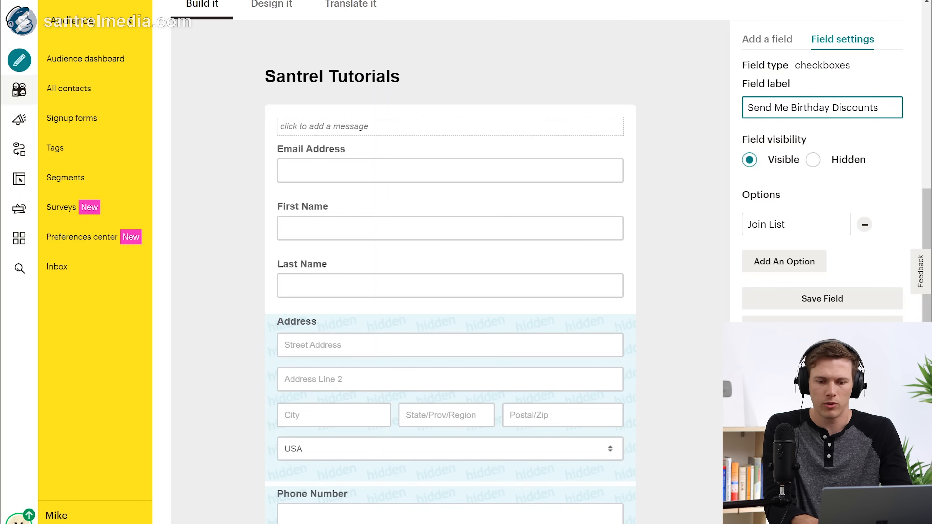
pyautogui.click(770, 224)
pyautogui.hotkey('ctrl', 'a')
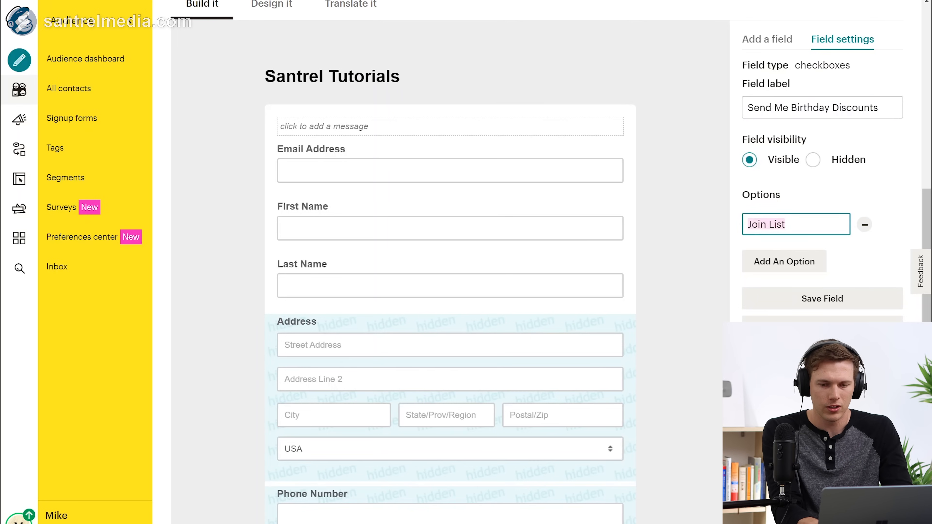
pyautogui.write('BDay Discounts')
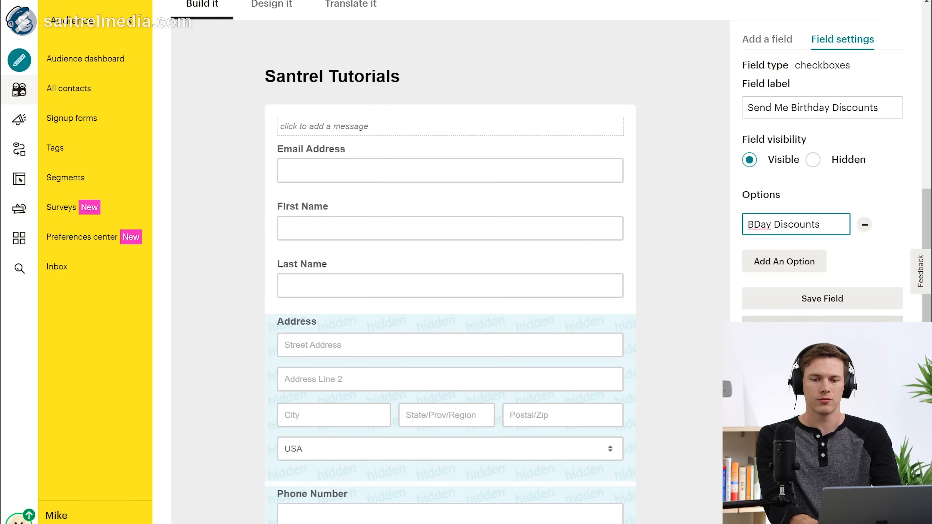
pyautogui.click(809, 299)
pyautogui.scroll(3, 587, 324)
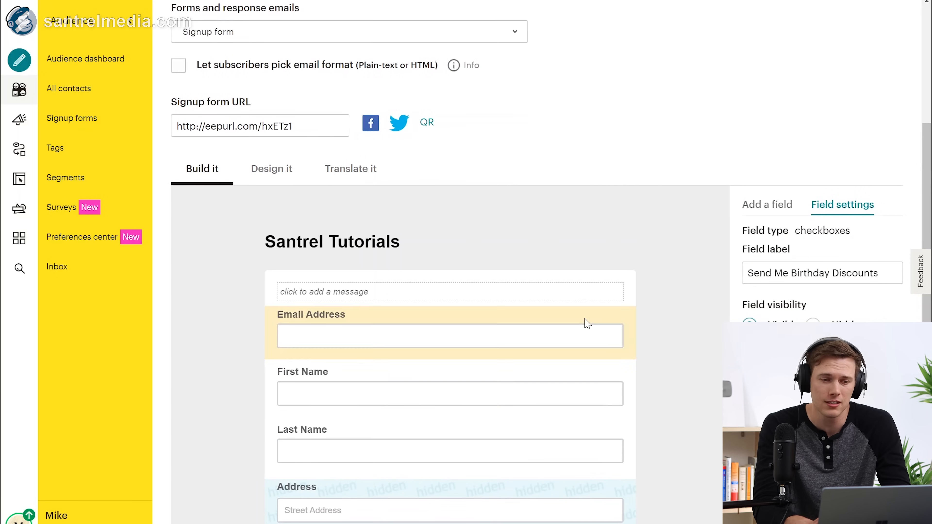
pyautogui.click(257, 126)
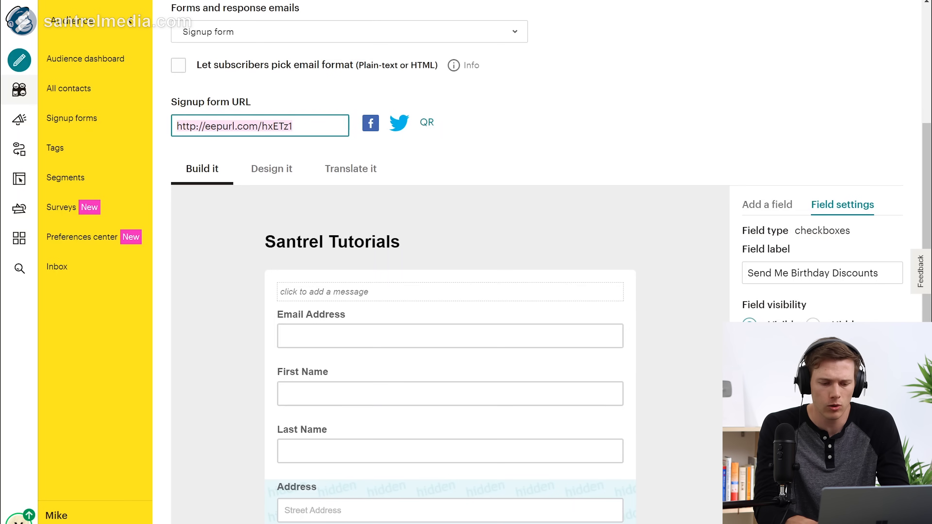
pyautogui.hotkey('ctrl', 'c')
pyautogui.hotkey('ctrl', 'shift', 'n')
pyautogui.hotkey('ctrl', 'v')
pyautogui.press('Return')
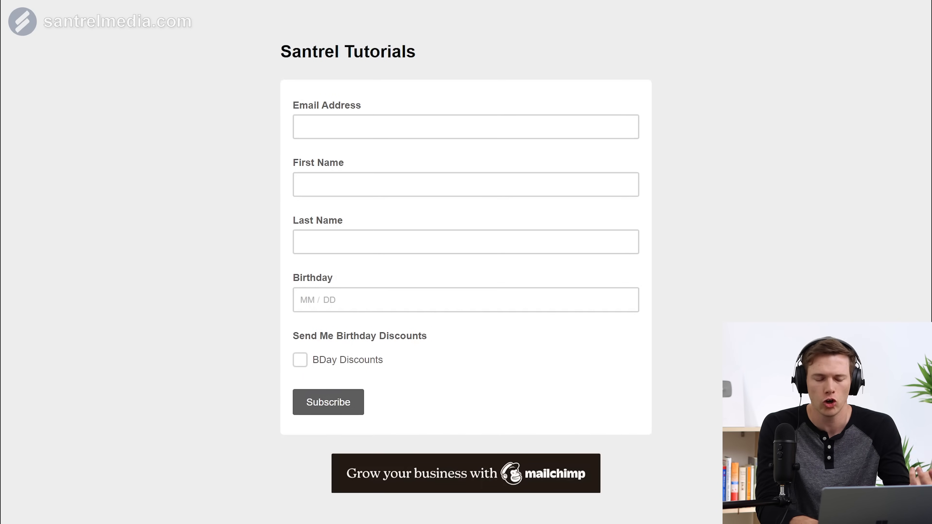
pyautogui.click(372, 127)
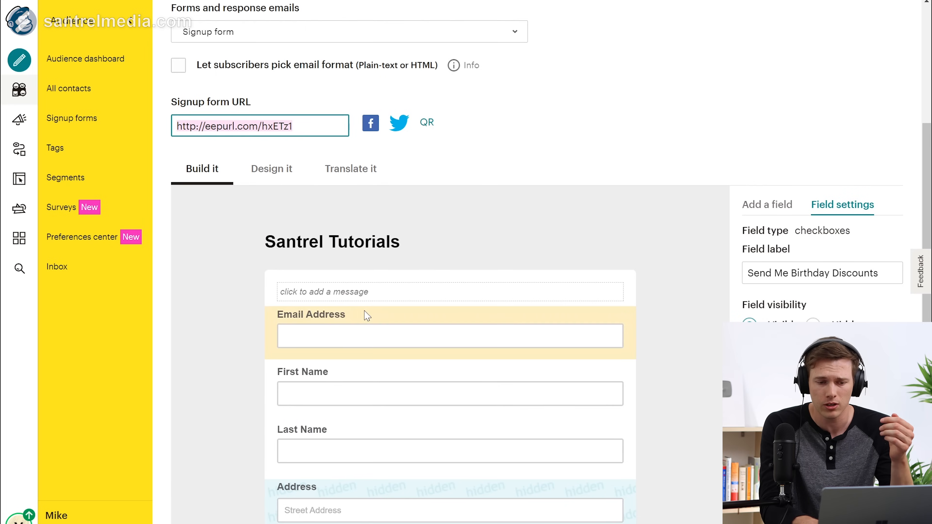
pyautogui.click(366, 316)
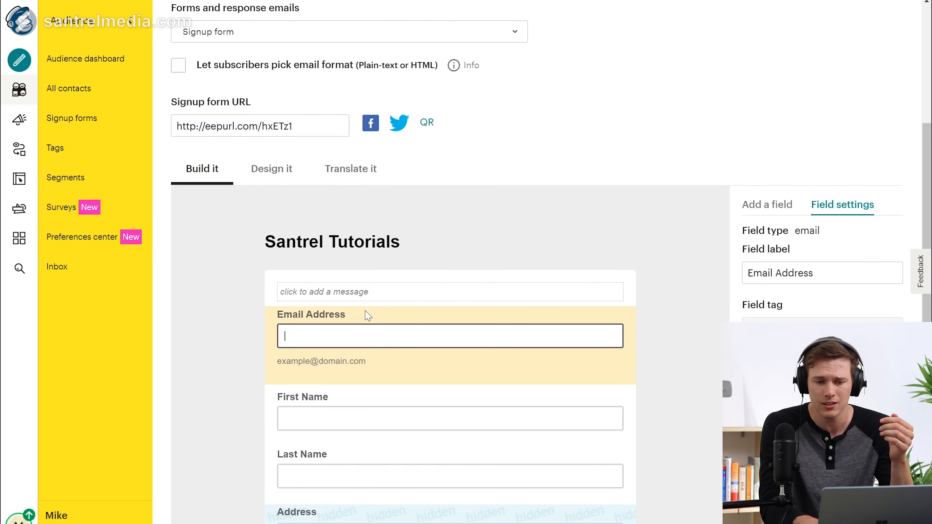
pyautogui.scroll(-2, 476, 65)
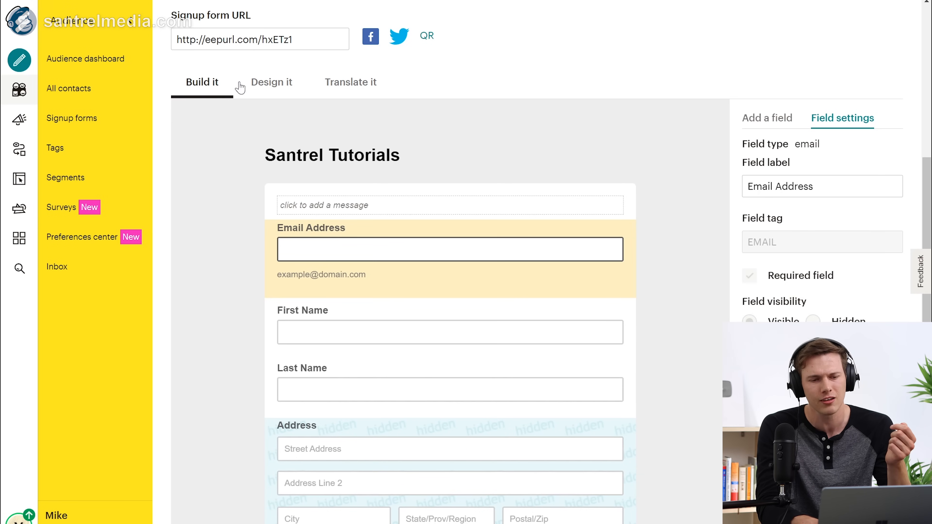
# Step: In Design it, review the Body, Button, Header and Outer wrapper styles, leaving the background at none
pyautogui.click(270, 90)
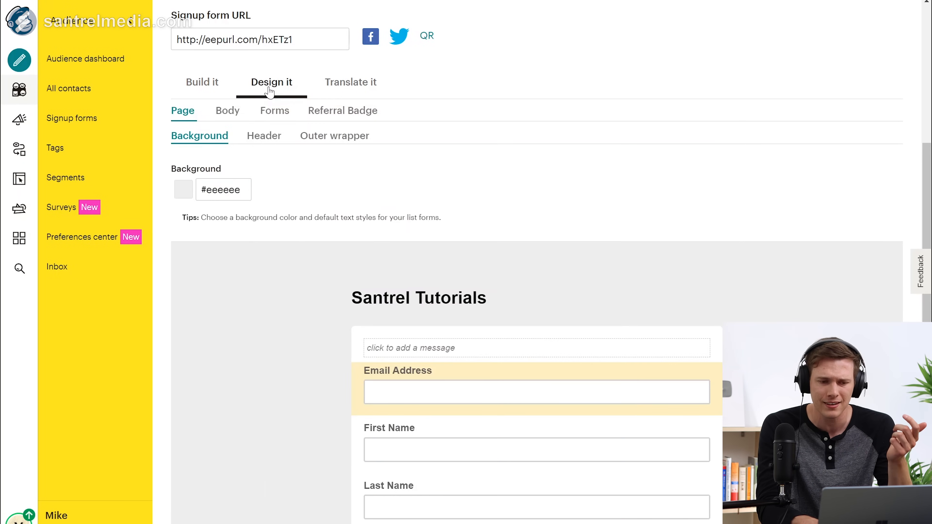
pyautogui.scroll(-2, 398, 170)
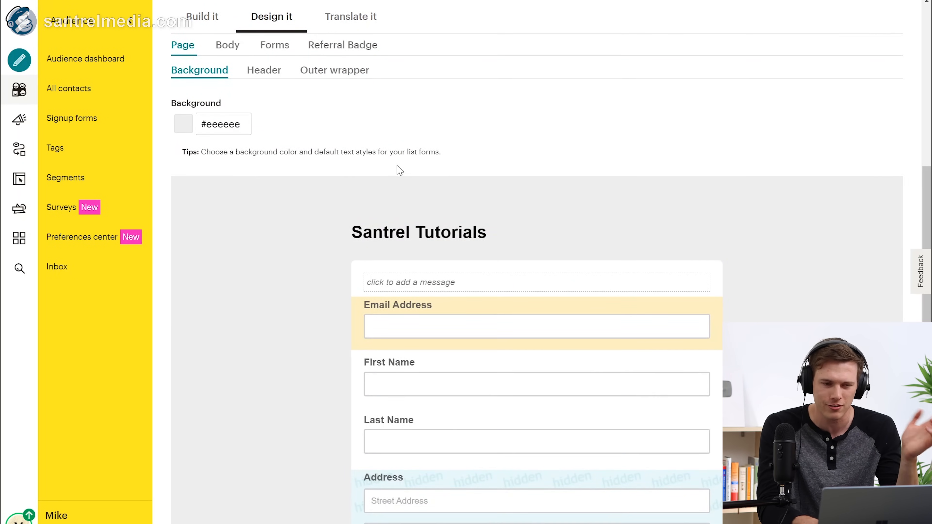
pyautogui.click(222, 45)
pyautogui.click(271, 45)
pyautogui.click(188, 45)
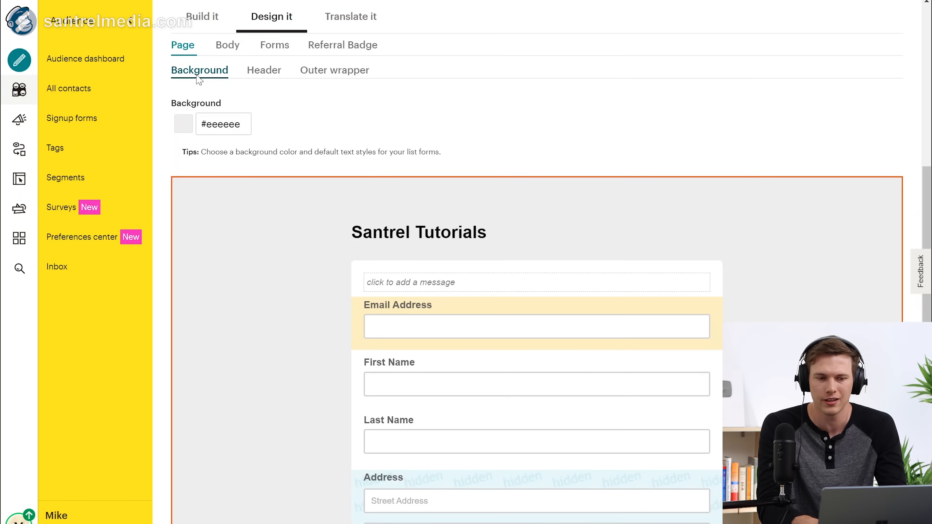
pyautogui.click(278, 71)
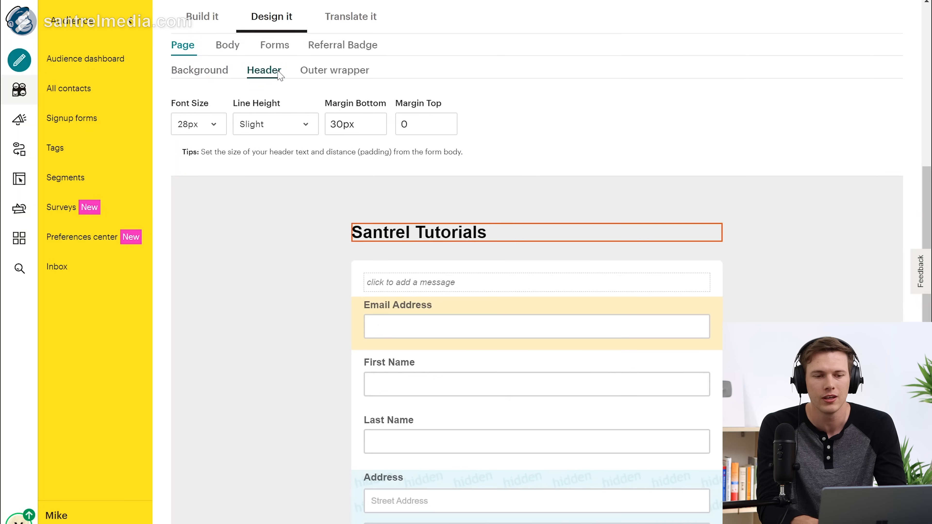
pyautogui.click(335, 70)
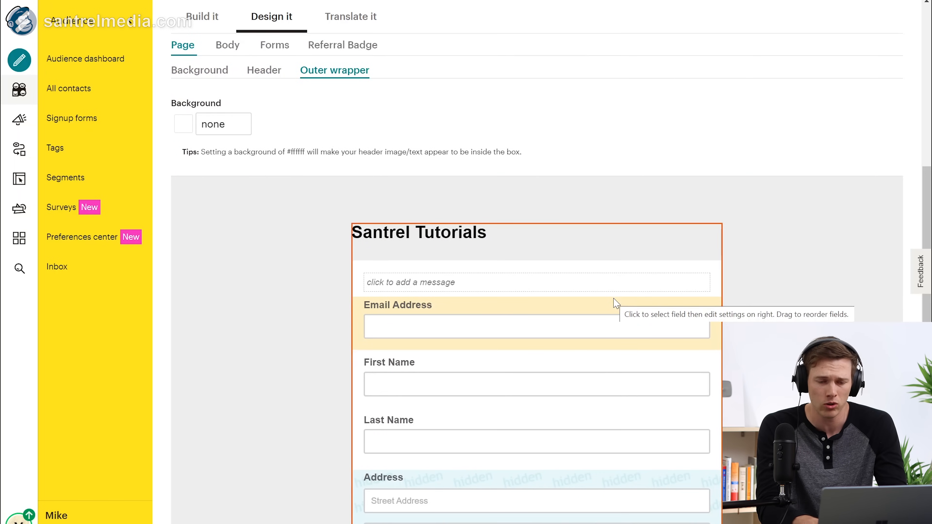
pyautogui.scroll(3, 382, 109)
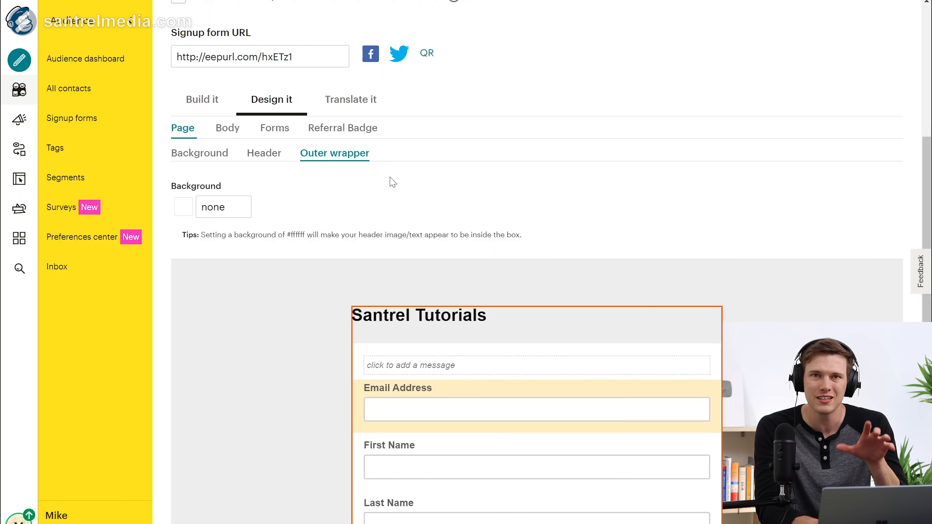
pyautogui.scroll(6, 393, 182)
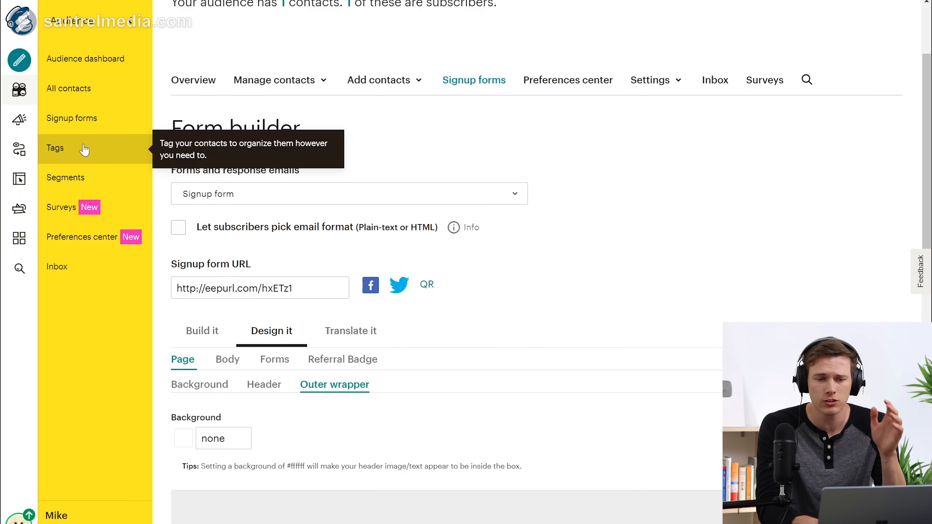
pyautogui.scroll(-15, 388, 254)
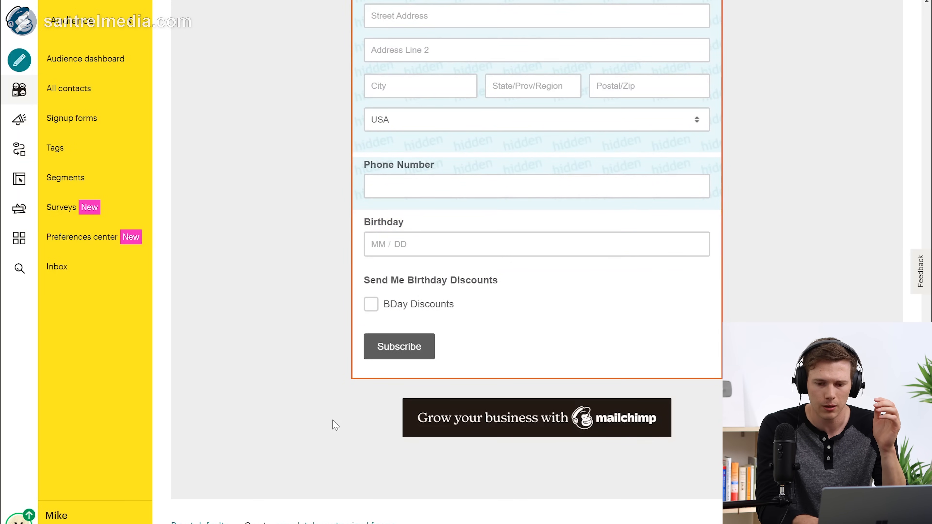
pyautogui.scroll(15, 333, 425)
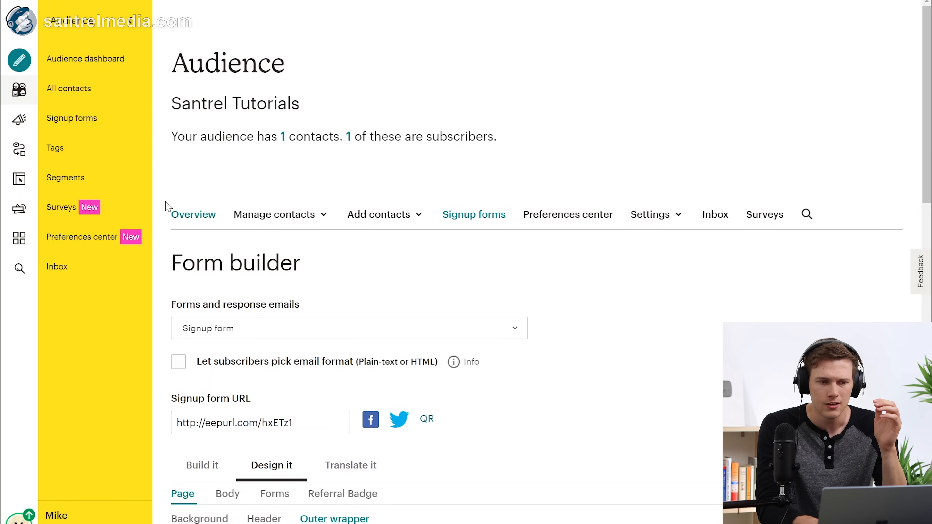
# Step: Browse the audience's Tags, Segments and Surveys pages, then create a new survey
pyautogui.click(82, 151)
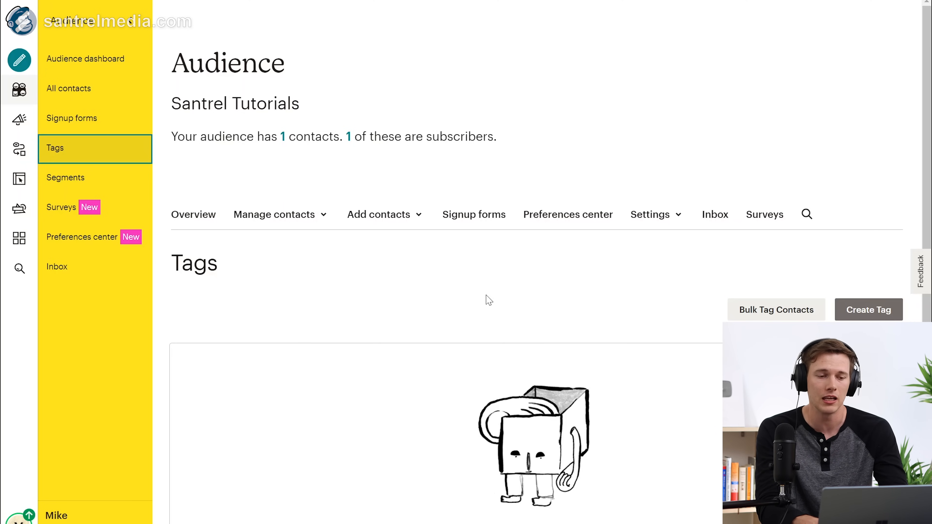
pyautogui.click(97, 179)
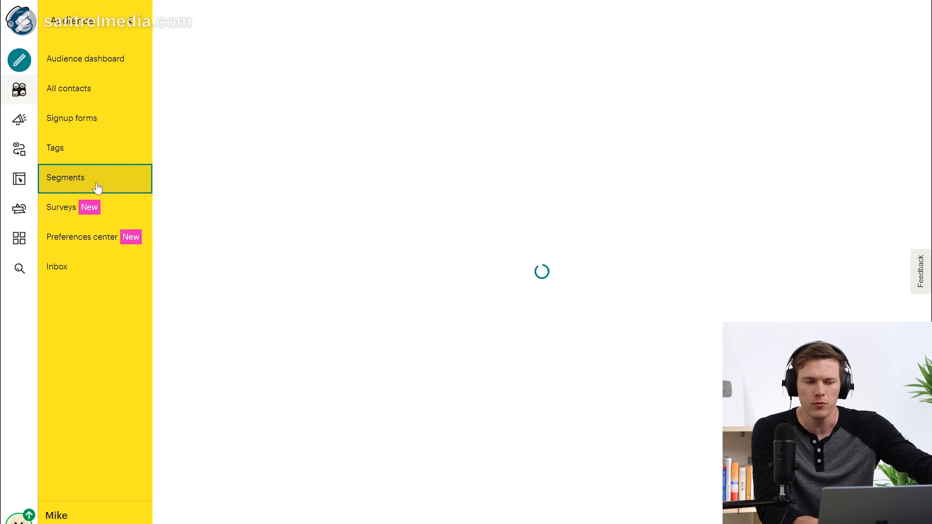
pyautogui.click(139, 217)
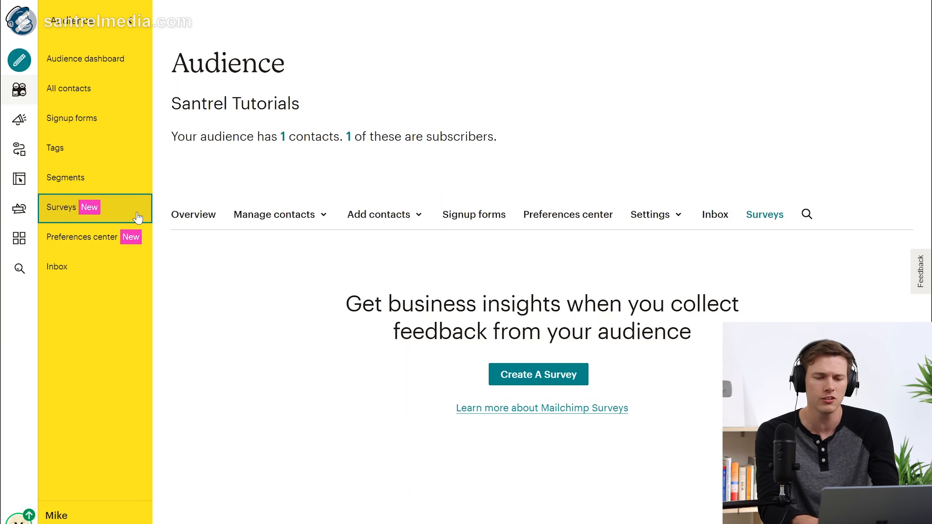
pyautogui.click(516, 375)
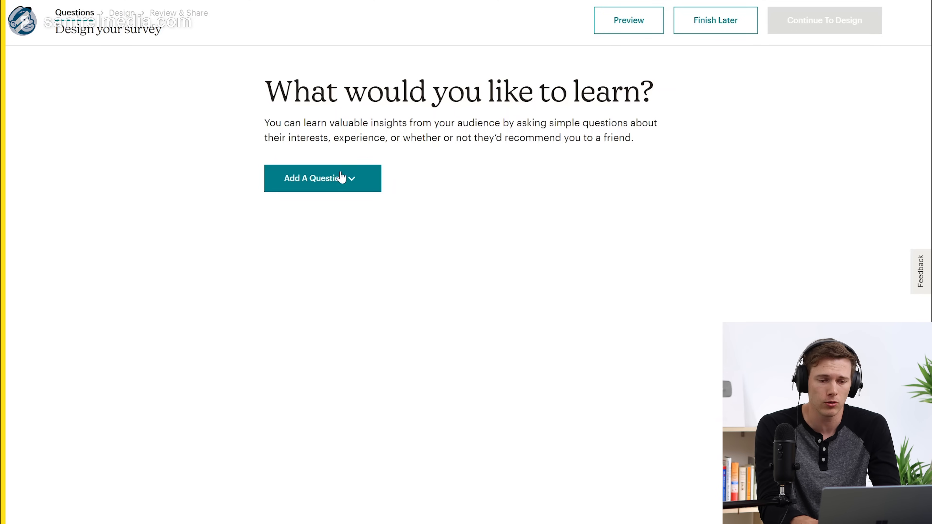
# Step: Add a Radio Buttons question worded 'How Much Do You Like Capt Crunch?'
pyautogui.click(334, 177)
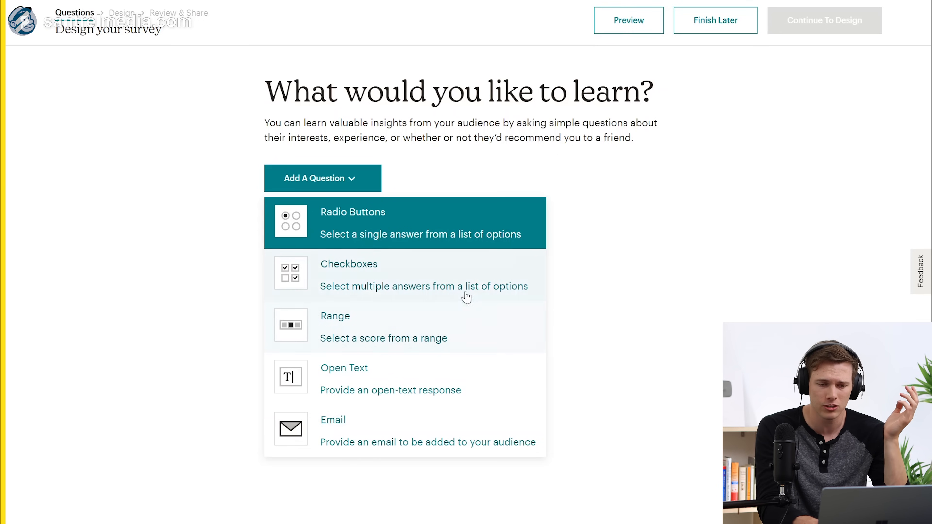
pyautogui.click(391, 234)
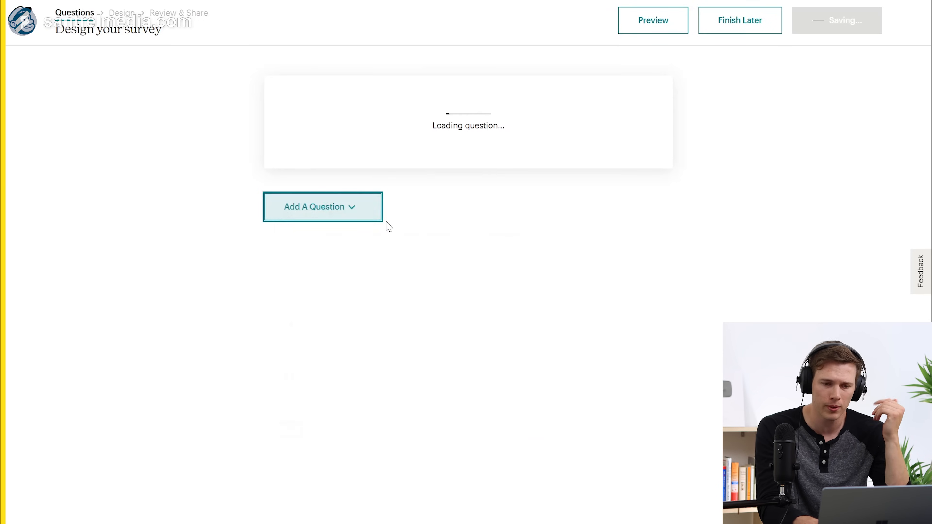
pyautogui.write('H')
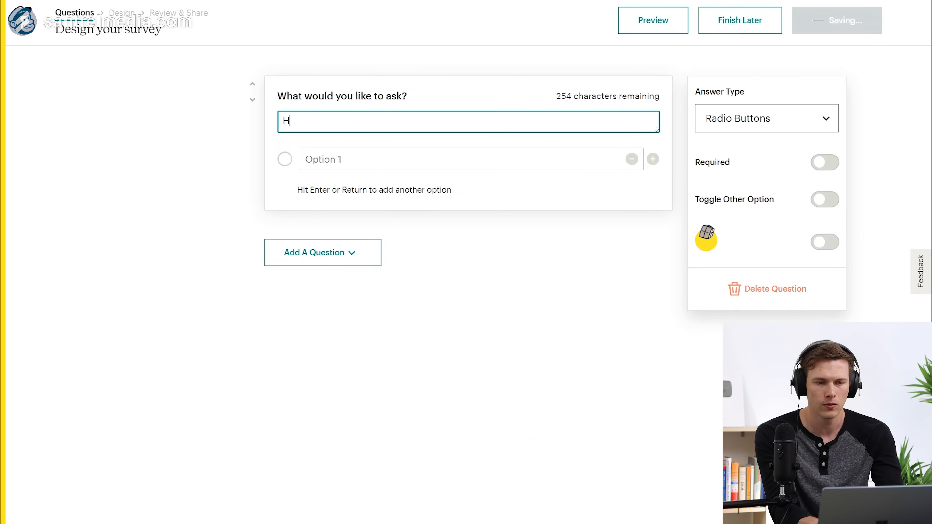
pyautogui.write('ow Much Do You Like Capt Crunch')
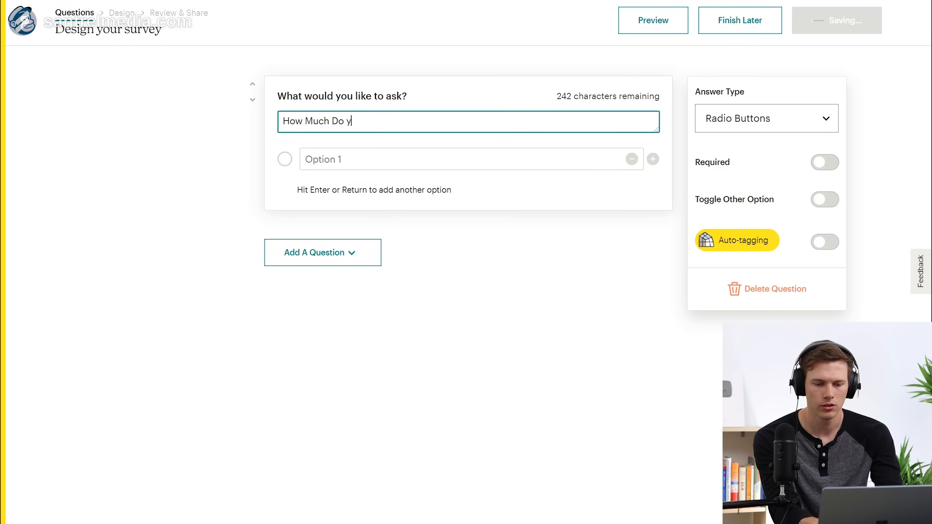
pyautogui.write('?')
pyautogui.press('Tab')
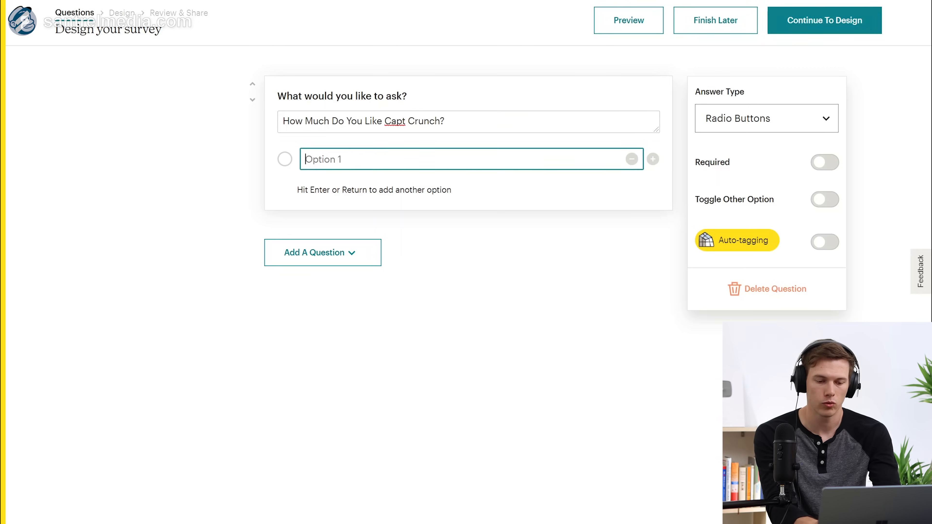
# Step: Give it the answers A lot, A little and Not at all, and make it required
pyautogui.write('A lot')
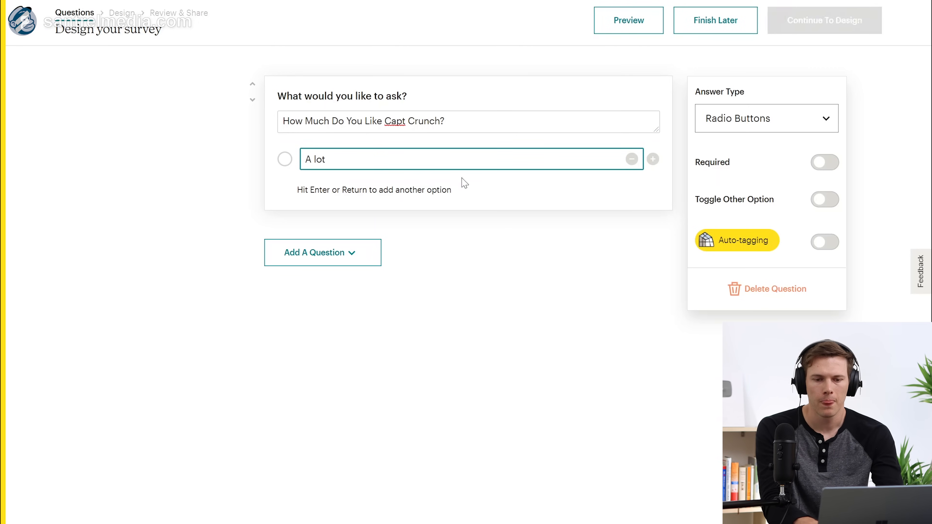
pyautogui.click(651, 166)
pyautogui.write('A little')
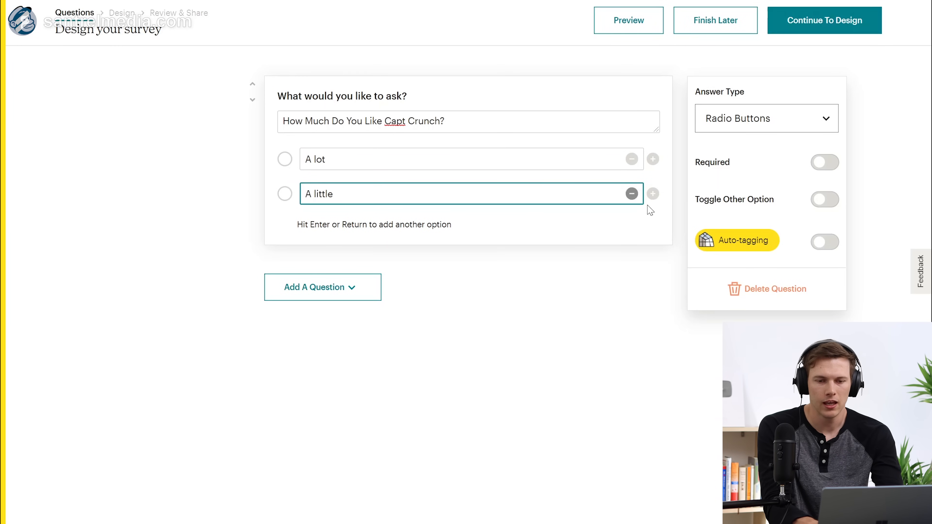
pyautogui.click(653, 195)
pyautogui.write('N')
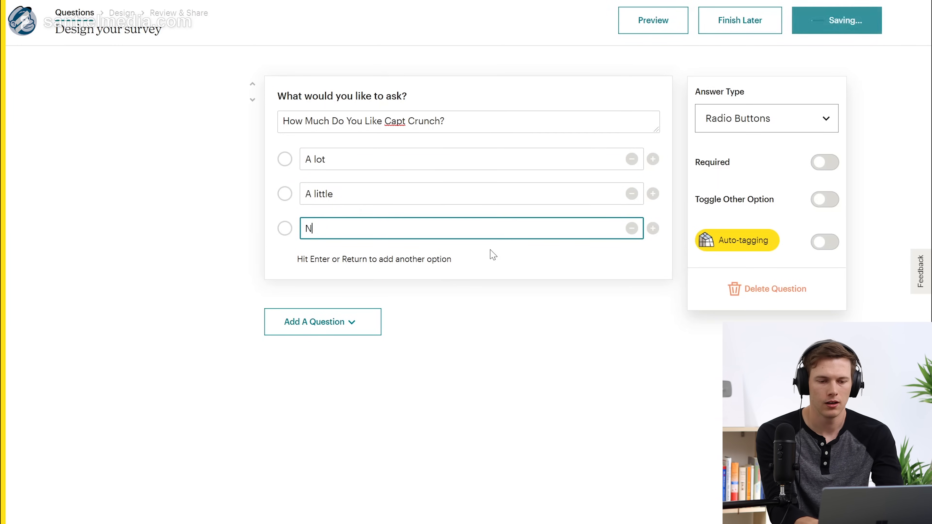
pyautogui.write('ot allt all')
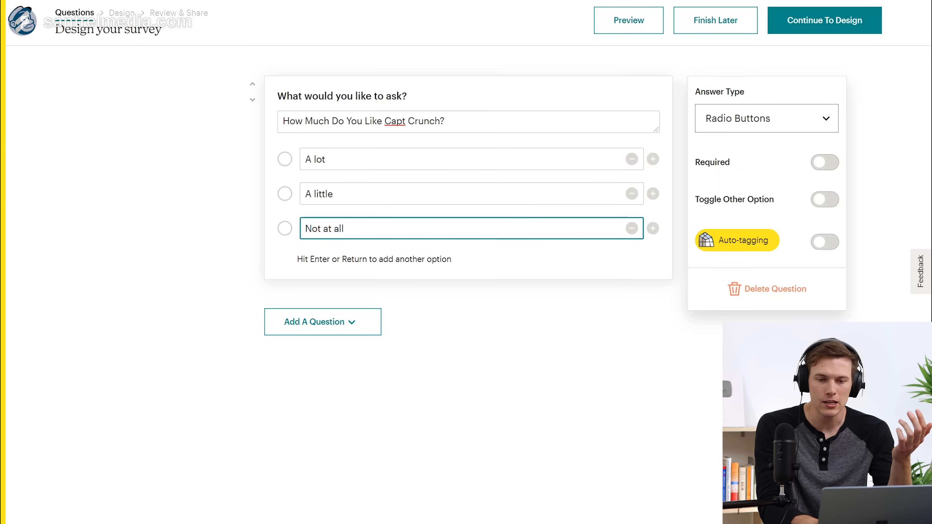
pyautogui.click(820, 166)
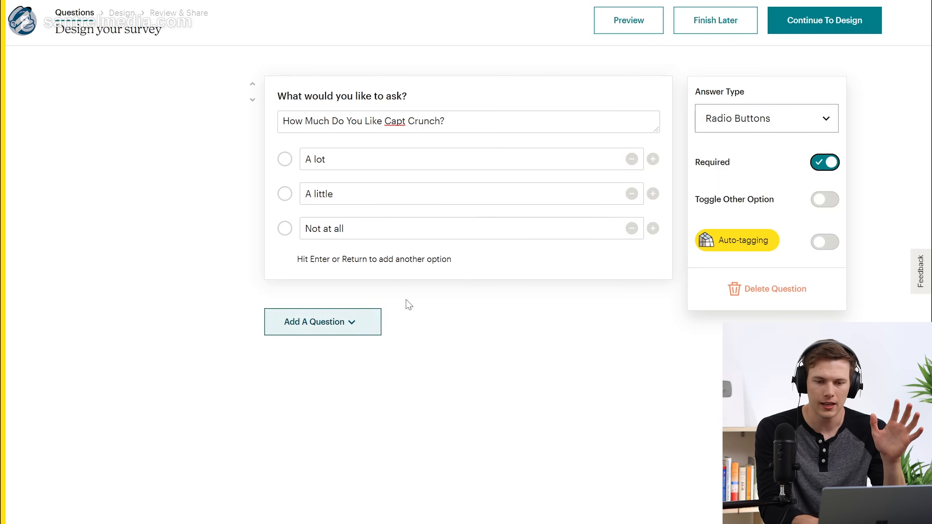
pyautogui.moveTo(751, 251)
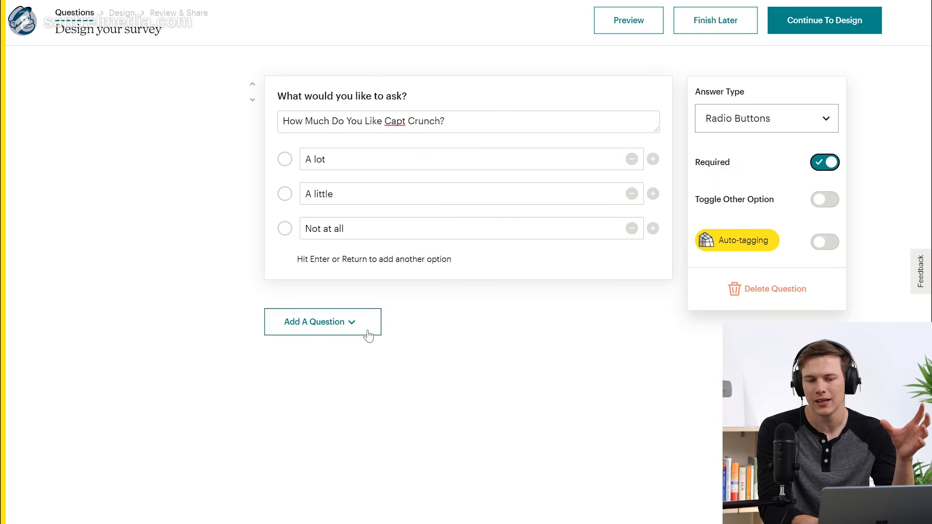
pyautogui.click(343, 328)
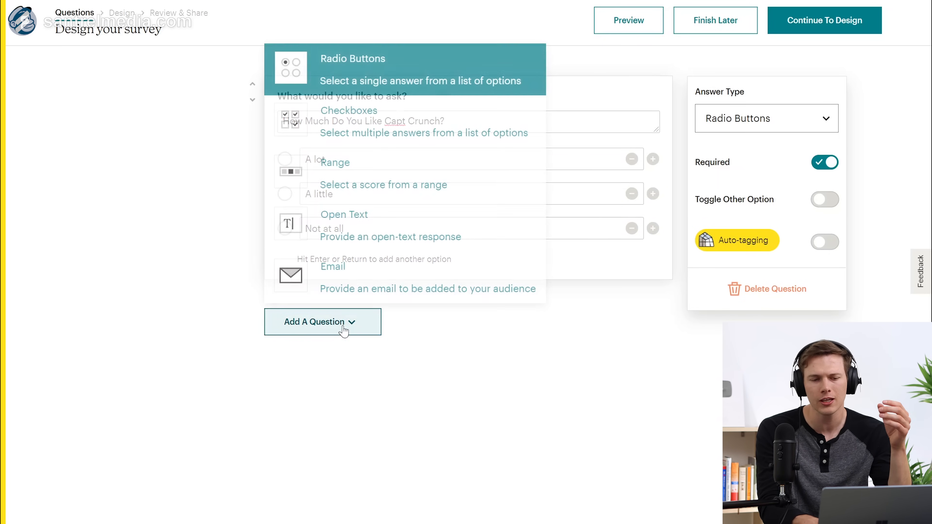
# Step: Add a 0–10 Range question and begin typing its wording, 'Do you…'
pyautogui.click(385, 179)
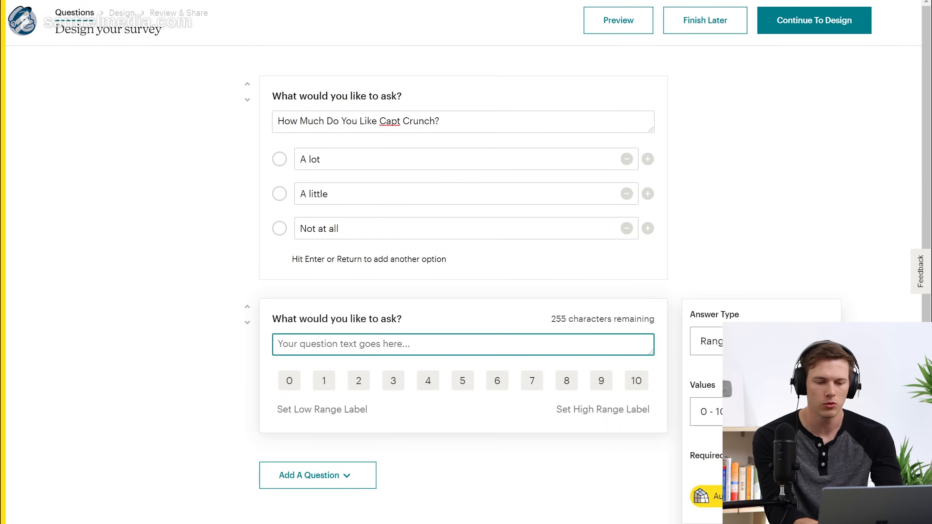
pyautogui.write('Do you')
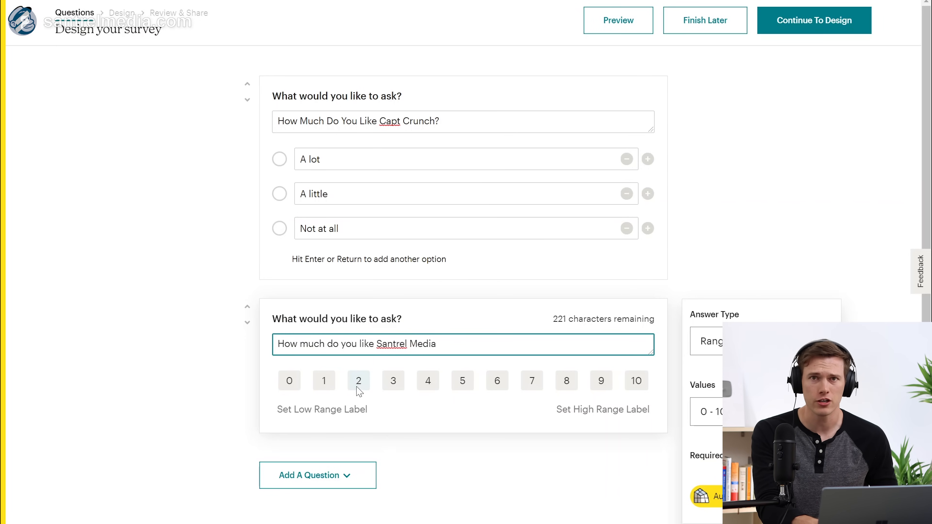
pyautogui.scroll(-1, 471, 415)
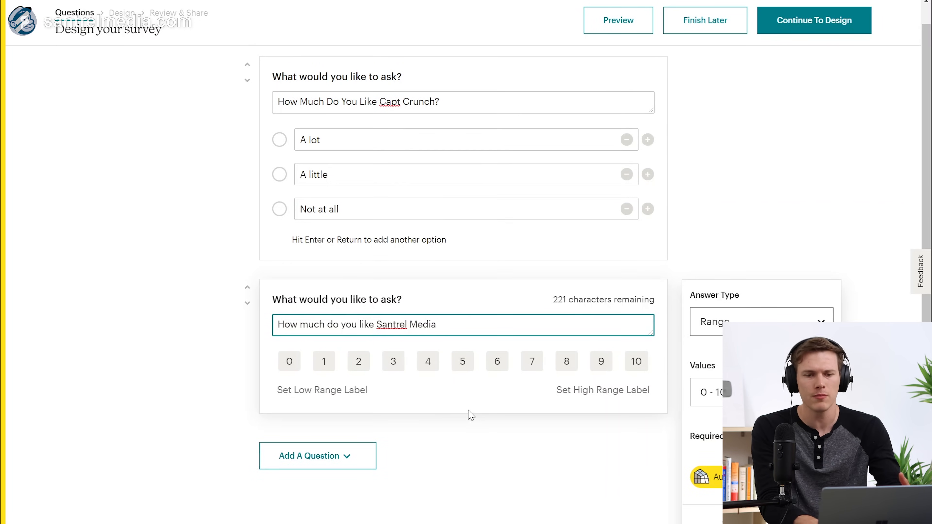
# Step: On the Design step, expand Branding and Custom Messaging, and label the submit button 'Send My Results'
pyautogui.click(780, 24)
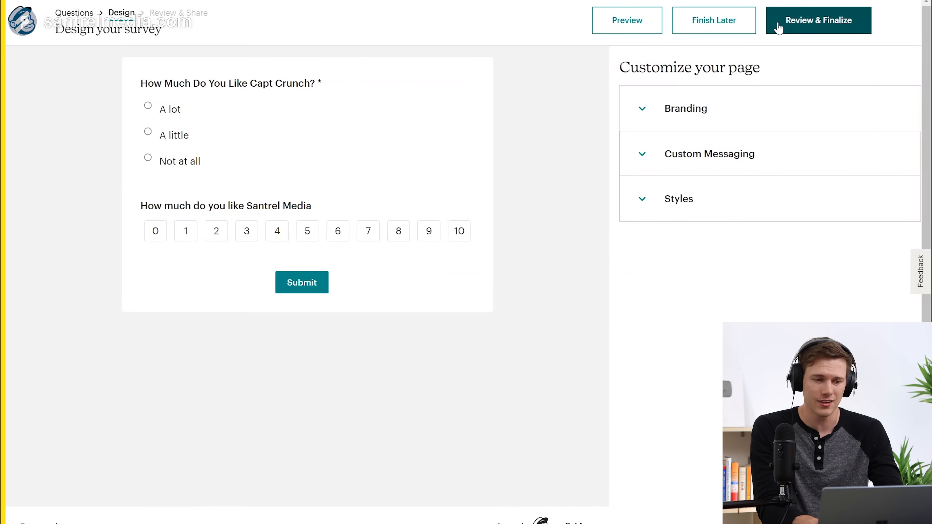
pyautogui.click(647, 110)
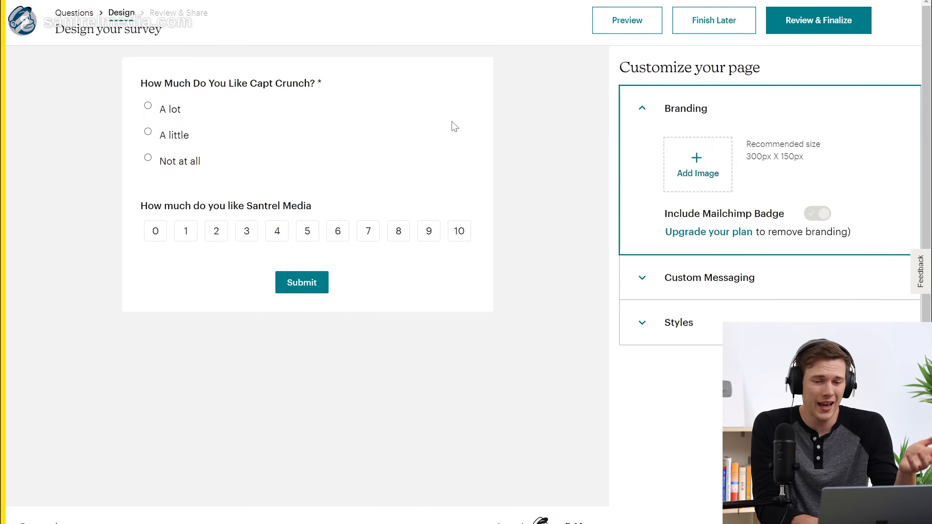
pyautogui.click(631, 279)
pyautogui.scroll(-7, 694, 304)
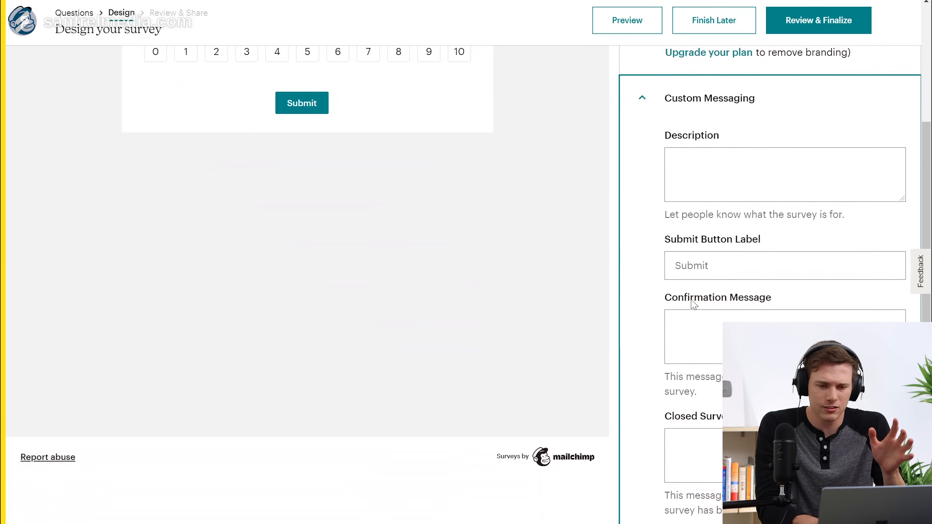
pyautogui.click(752, 175)
pyautogui.write('Send')
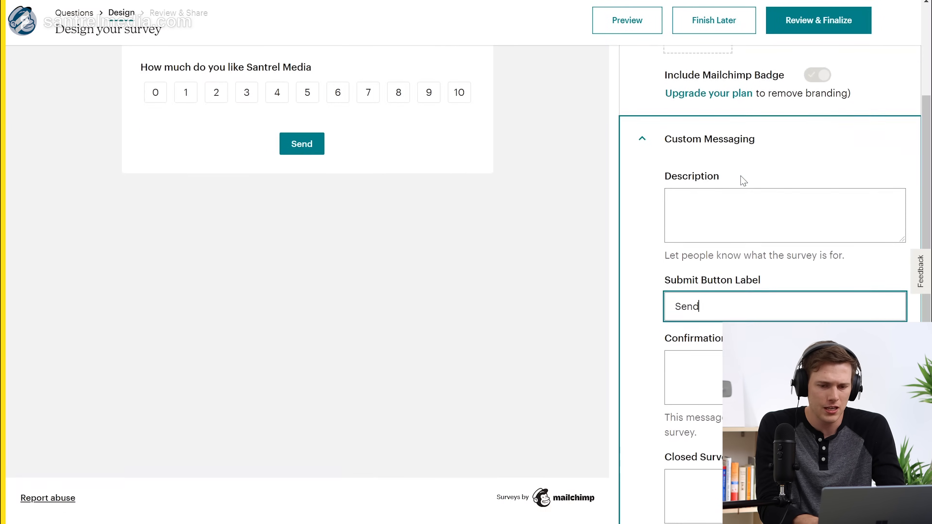
pyautogui.write(' My')
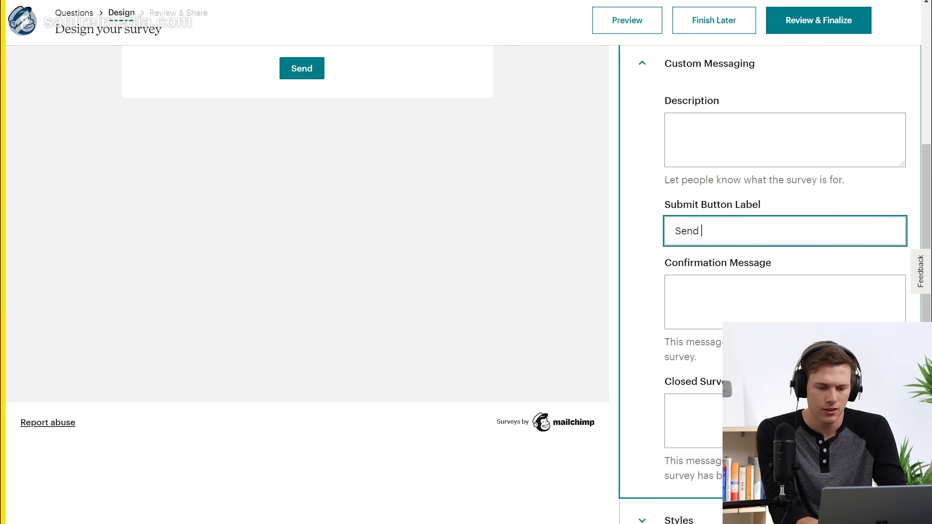
pyautogui.write(' Results')
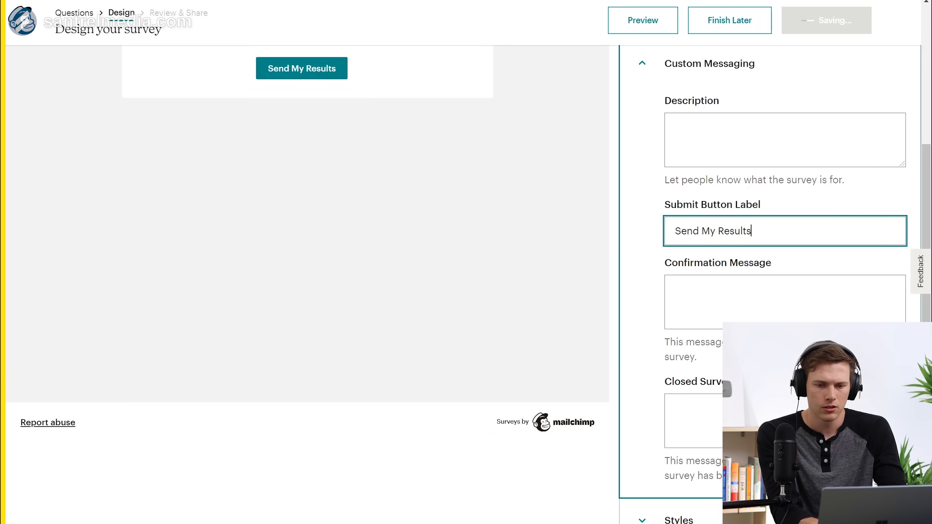
pyautogui.scroll(6, 728, 246)
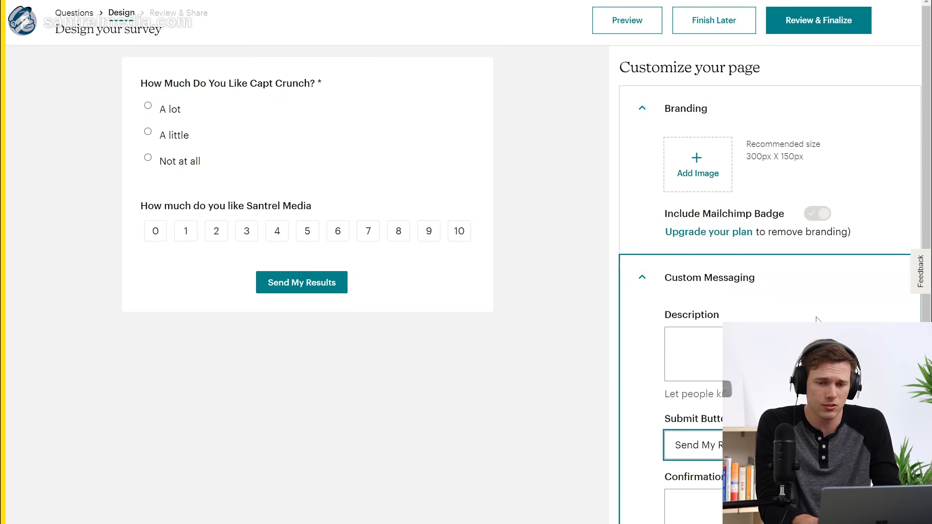
pyautogui.scroll(-6, 816, 318)
# Step: Go to Review & Finalize, check the survey settings, and finalize the survey
pyautogui.scroll(6, 816, 319)
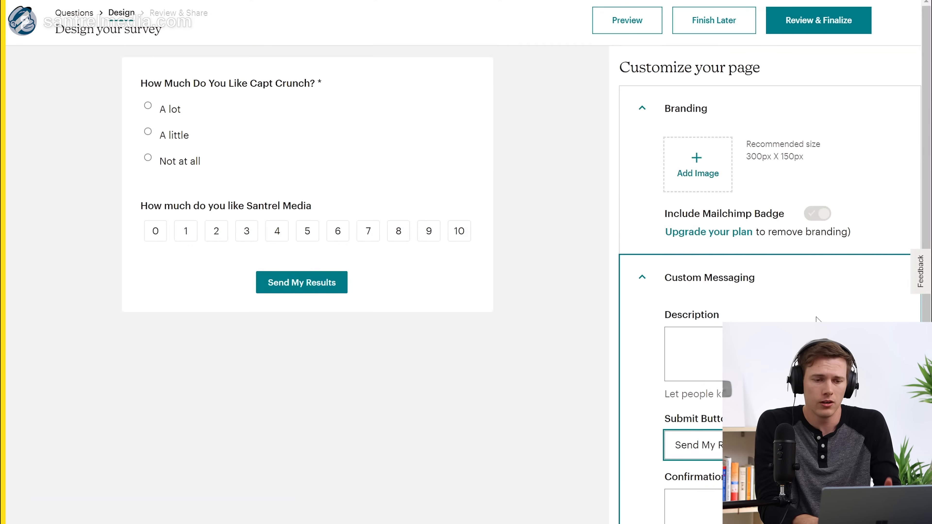
pyautogui.click(807, 24)
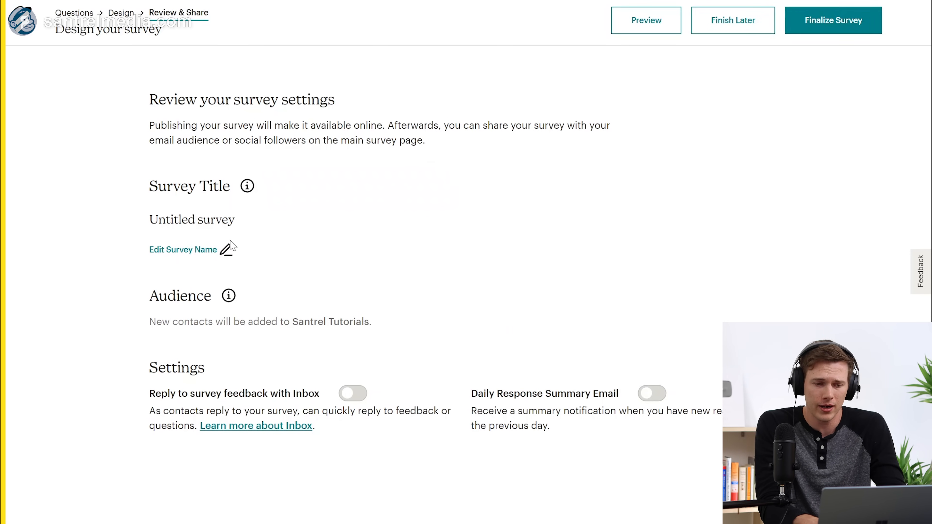
pyautogui.click(821, 23)
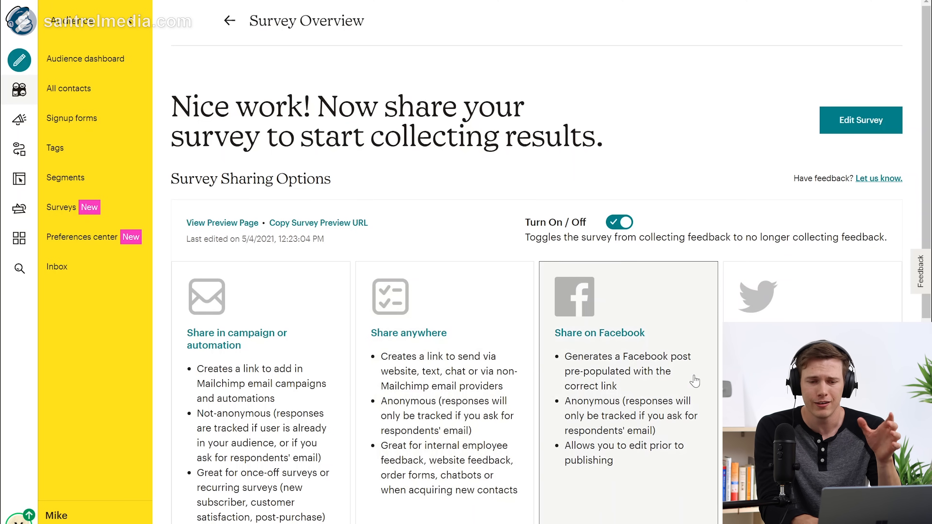
# Step: Look over the Survey Overview sharing options, then go back to the audience's Surveys list
pyautogui.scroll(-4, 517, 349)
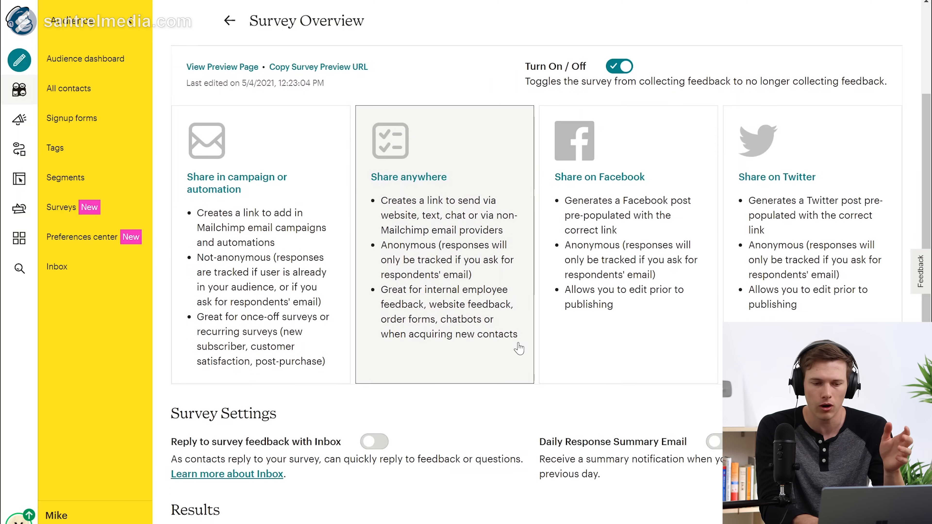
pyautogui.scroll(-6, 519, 349)
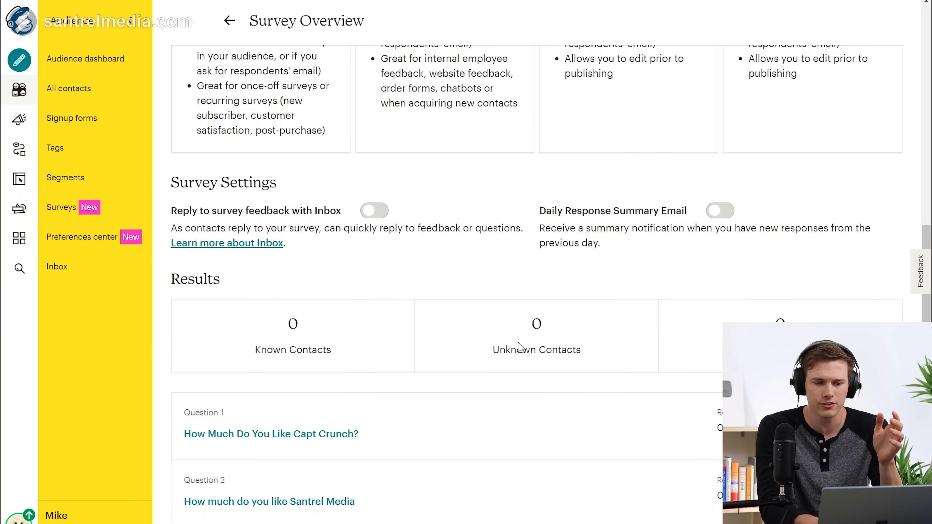
pyautogui.scroll(4, 520, 346)
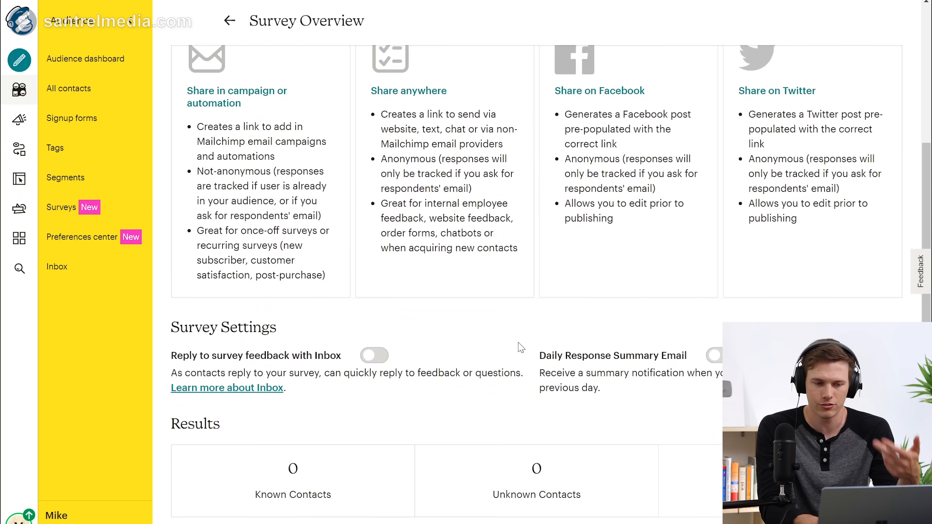
pyautogui.scroll(6, 521, 347)
pyautogui.click(95, 220)
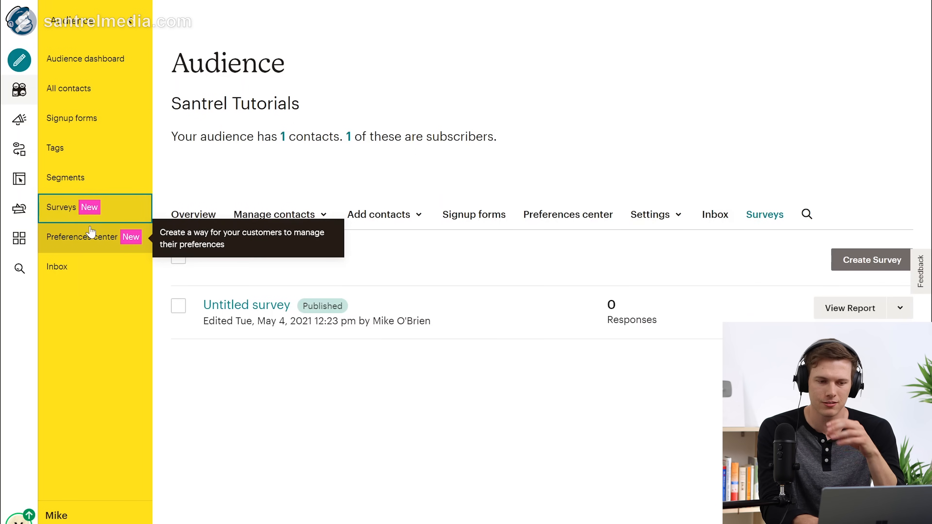
# Step: Visit the Inbox via Preferences center, step through and close its tour, then return home
pyautogui.click(95, 233)
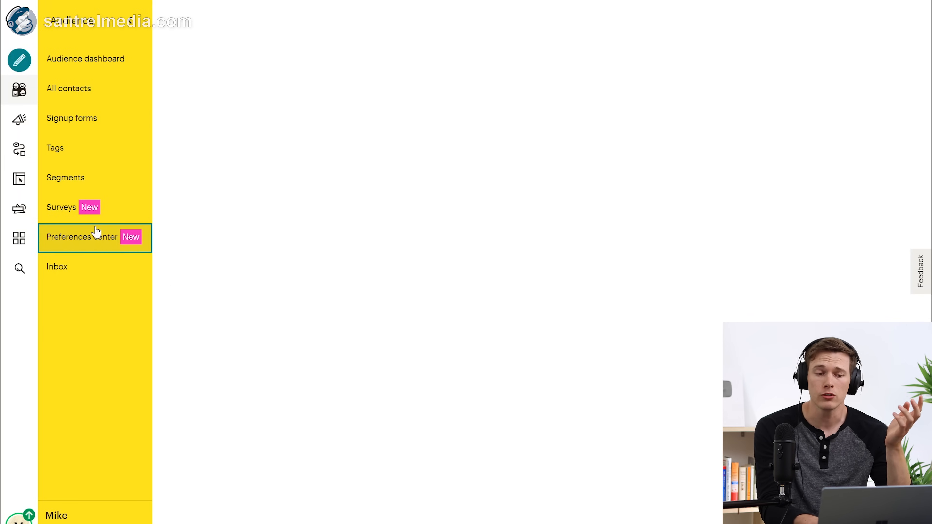
pyautogui.click(75, 268)
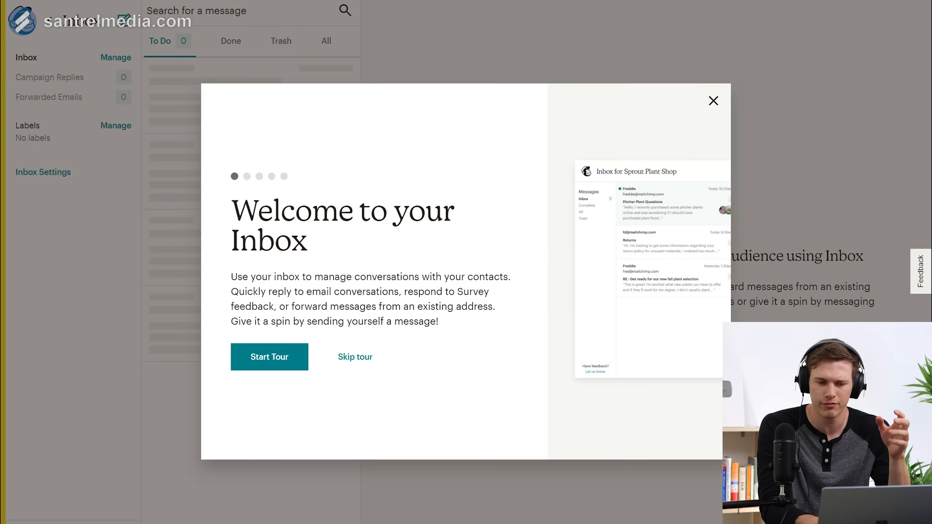
pyautogui.click(274, 365)
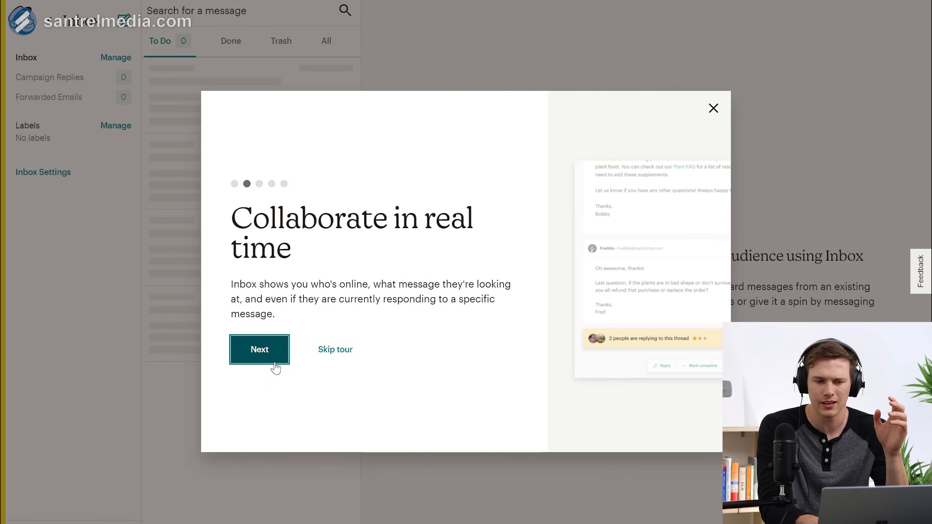
pyautogui.click(268, 358)
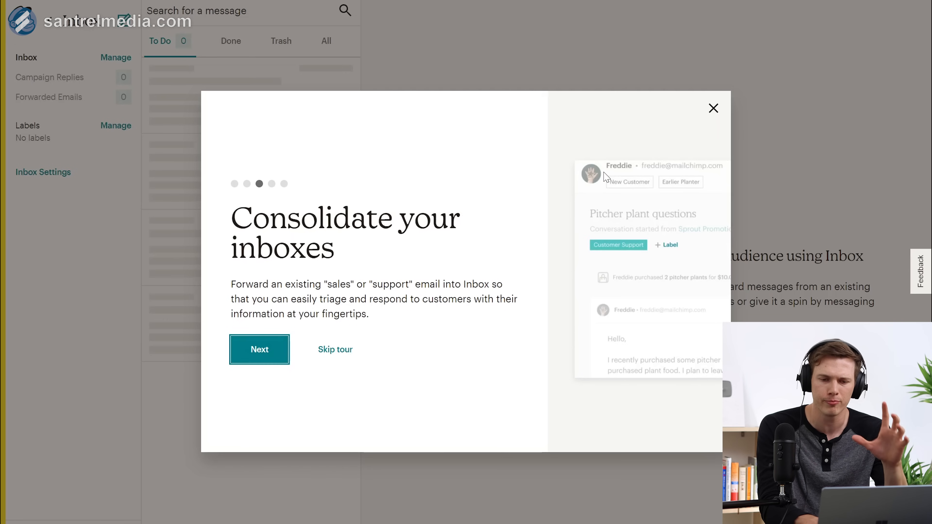
pyautogui.click(713, 109)
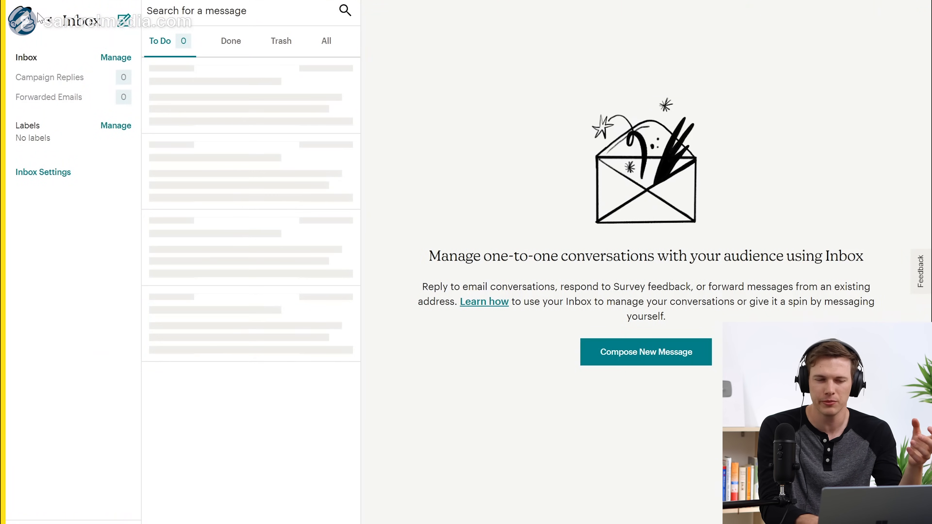
pyautogui.click(47, 20)
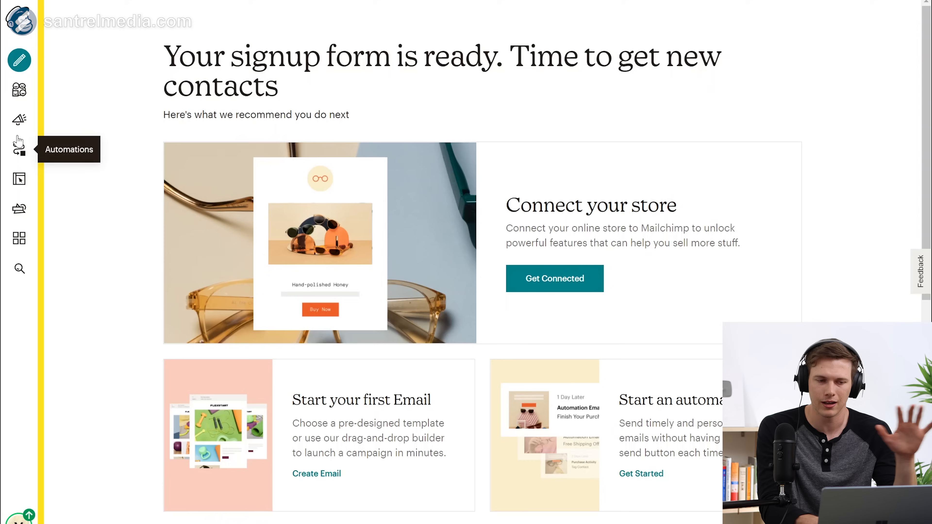
# Step: Go to the Campaigns area from the left sidebar
pyautogui.click(18, 121)
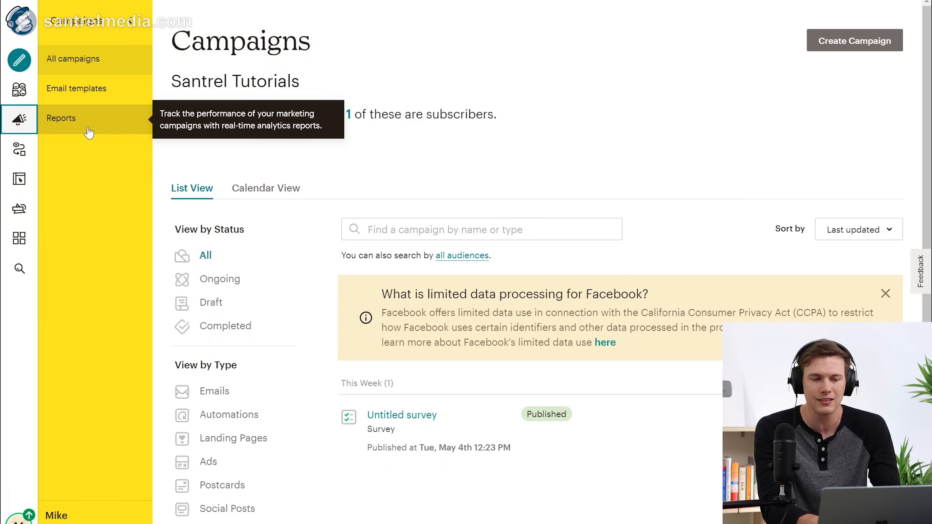
pyautogui.click(68, 59)
pyautogui.scroll(-2, 263, 349)
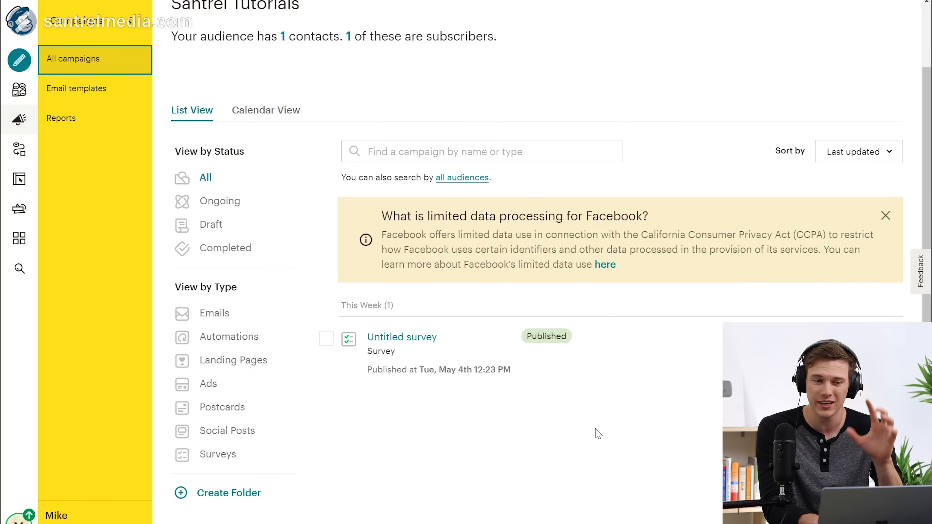
pyautogui.scroll(1, 598, 434)
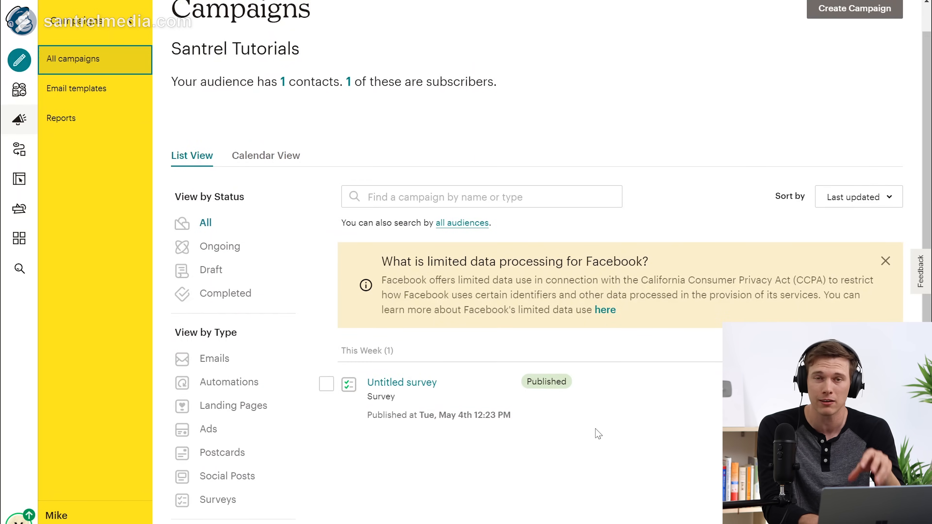
pyautogui.scroll(-2, 560, 420)
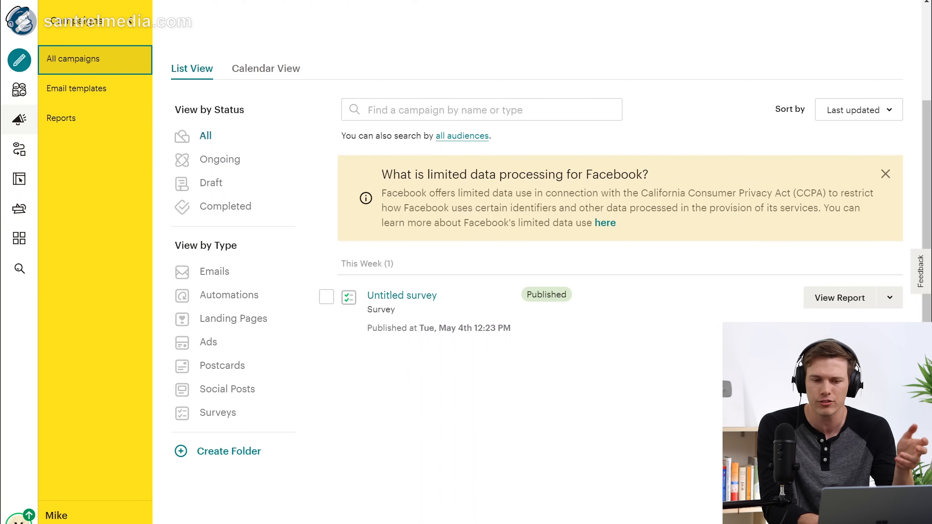
pyautogui.click(883, 304)
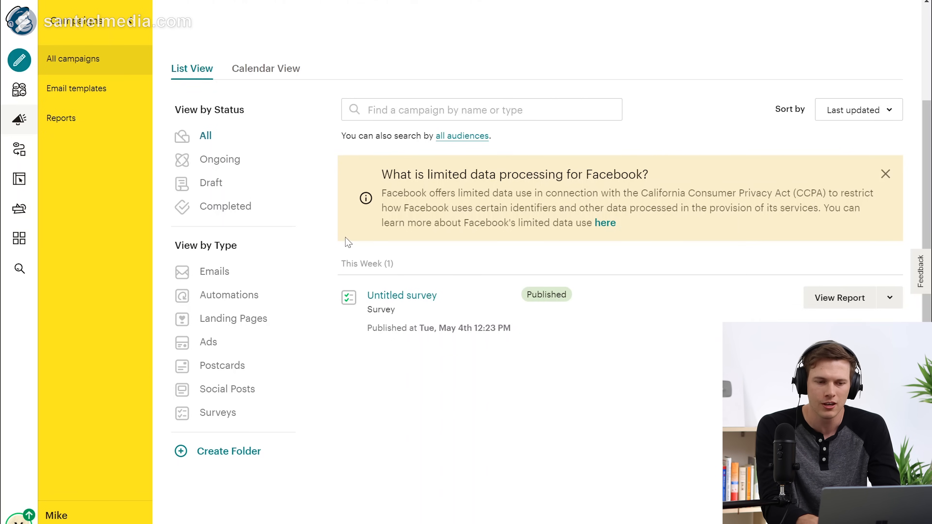
pyautogui.scroll(1, 415, 359)
pyautogui.scroll(3, 416, 359)
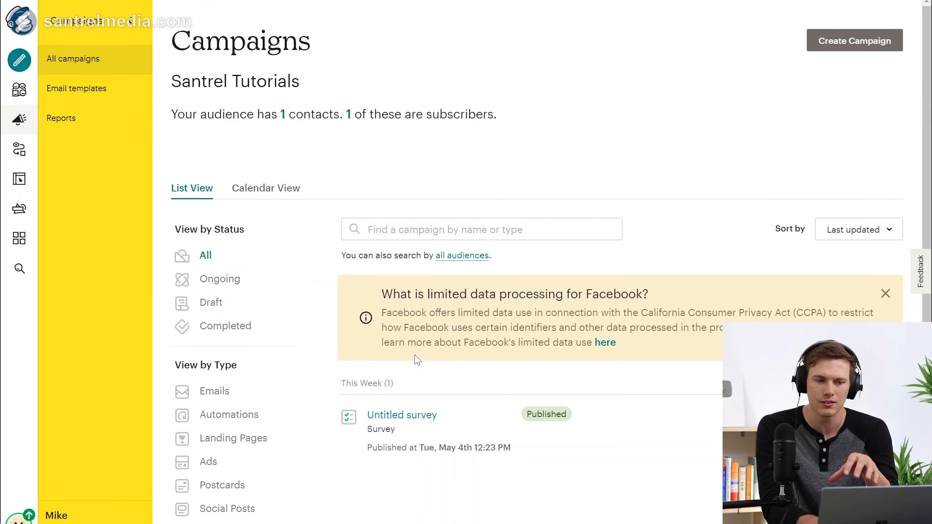
# Step: Browse the new-template starting points under Layouts and Code your own, then return to Email templates
pyautogui.click(112, 95)
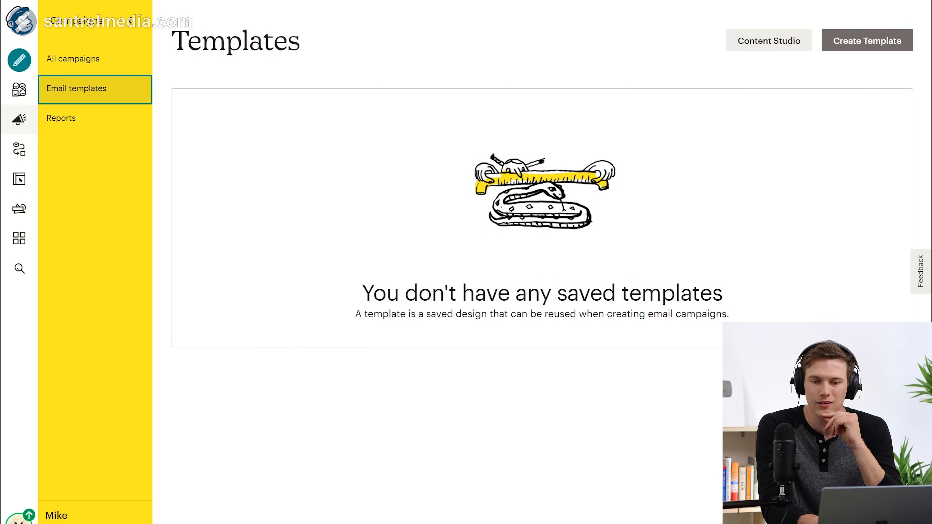
pyautogui.click(880, 42)
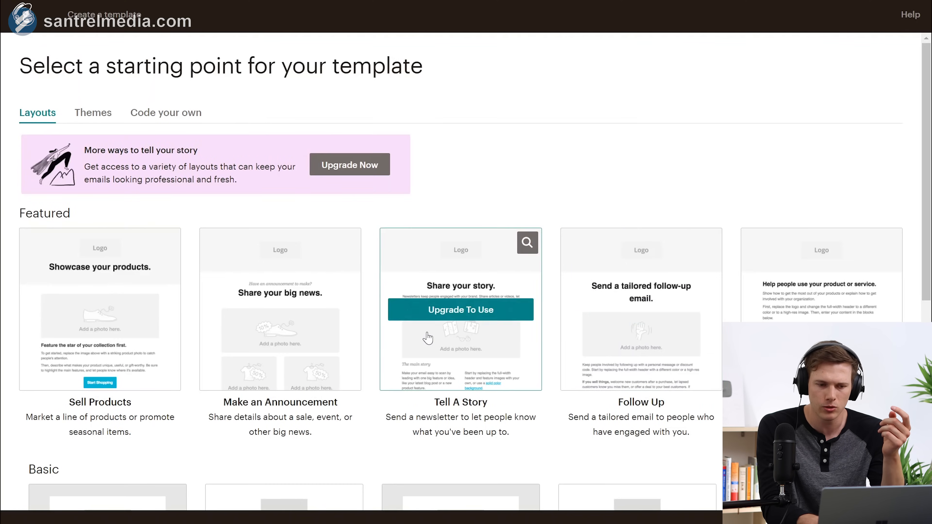
pyautogui.scroll(-2, 428, 337)
pyautogui.scroll(2, 429, 337)
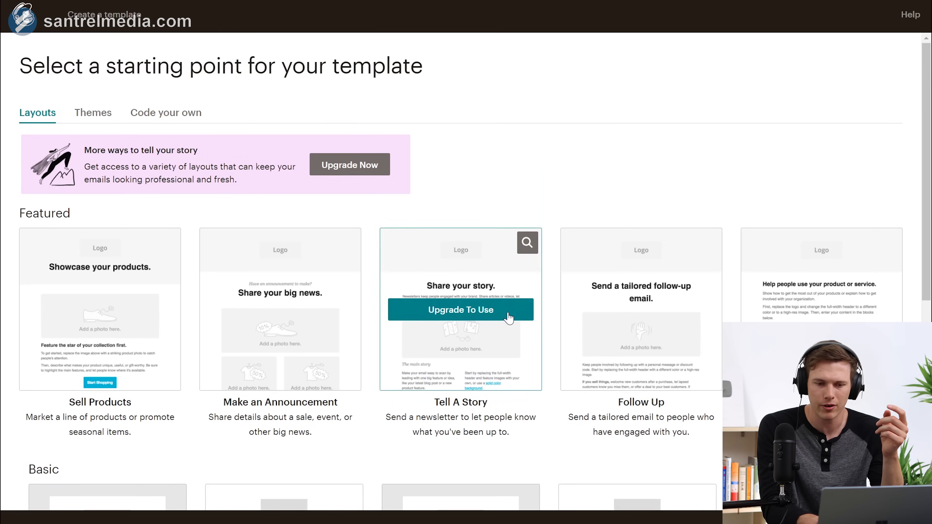
pyautogui.scroll(-4, 687, 334)
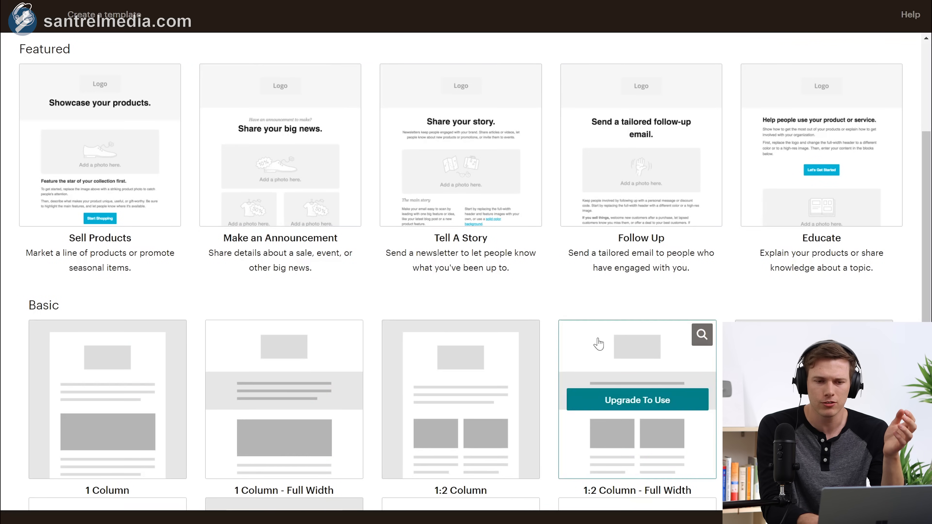
pyautogui.scroll(4, 596, 343)
pyautogui.scroll(-1, 598, 344)
pyautogui.scroll(1, 598, 344)
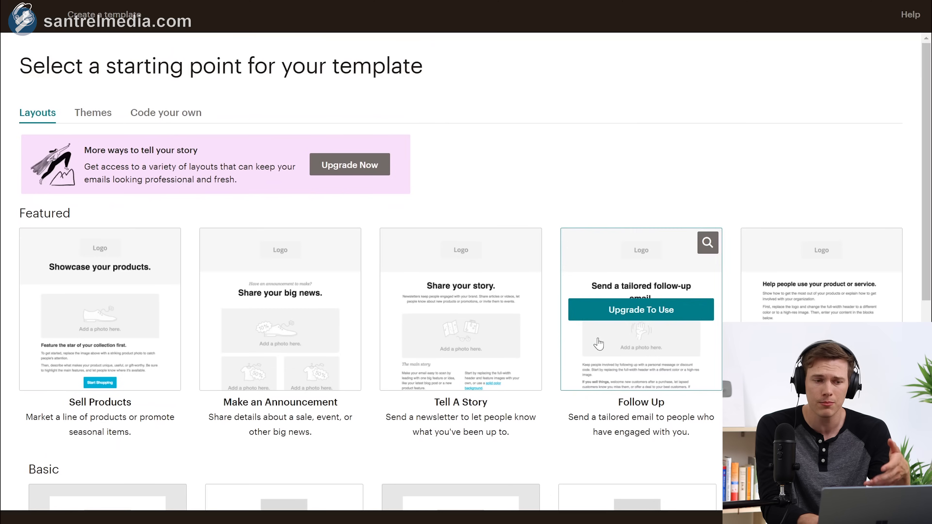
pyautogui.click(156, 115)
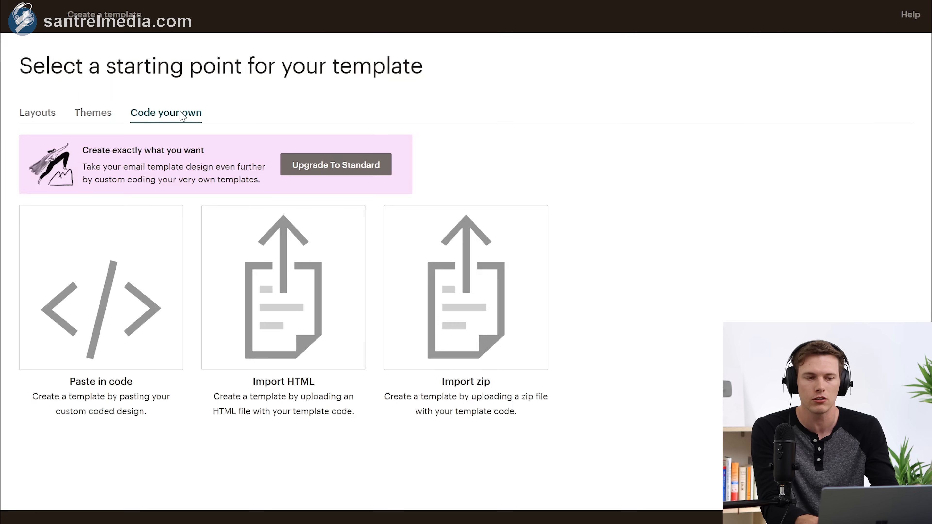
pyautogui.click(40, 117)
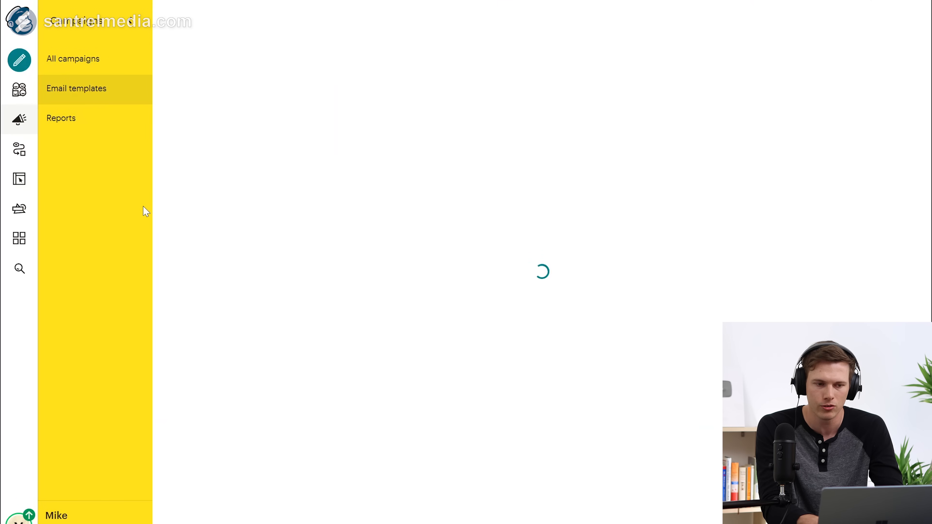
# Step: View the Santrel Tutorials campaign Reports, then go back to All campaigns
pyautogui.click(96, 127)
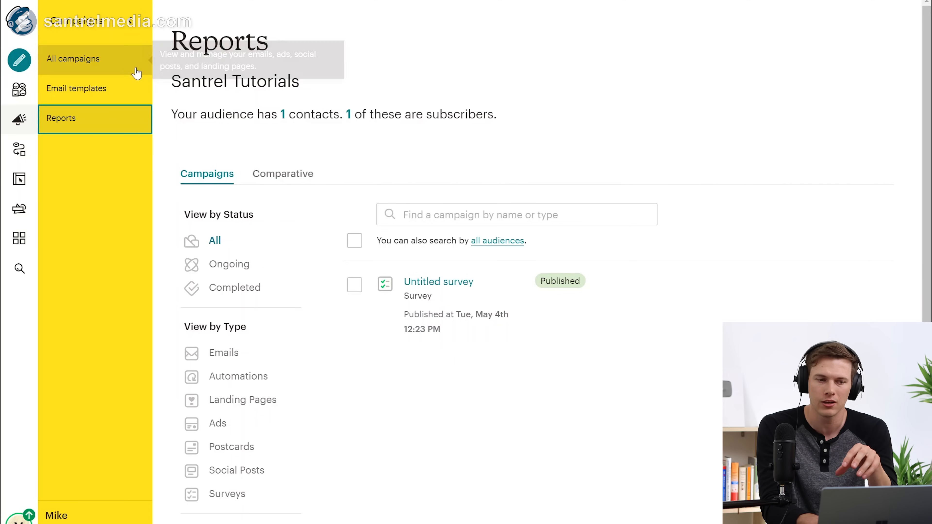
pyautogui.click(127, 66)
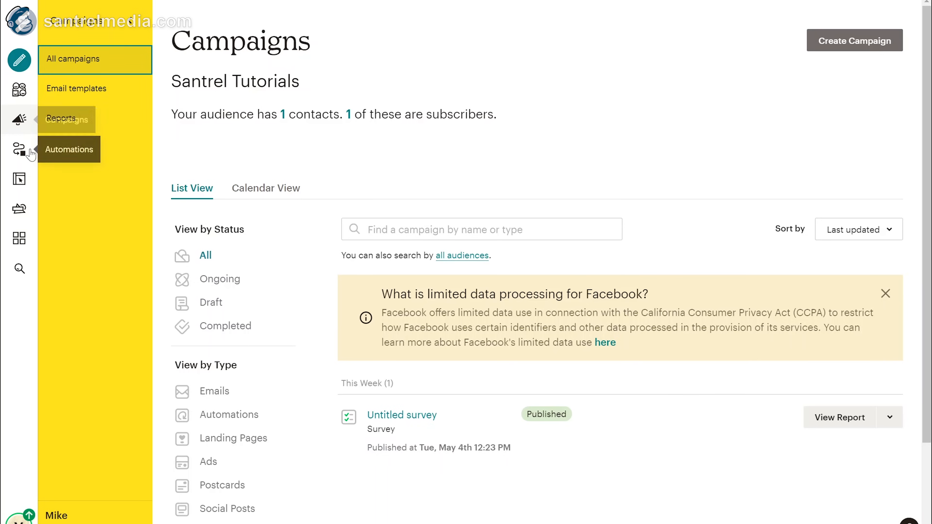
# Step: Open Customer Journeys under Automations and show the Create menu's options
pyautogui.click(23, 153)
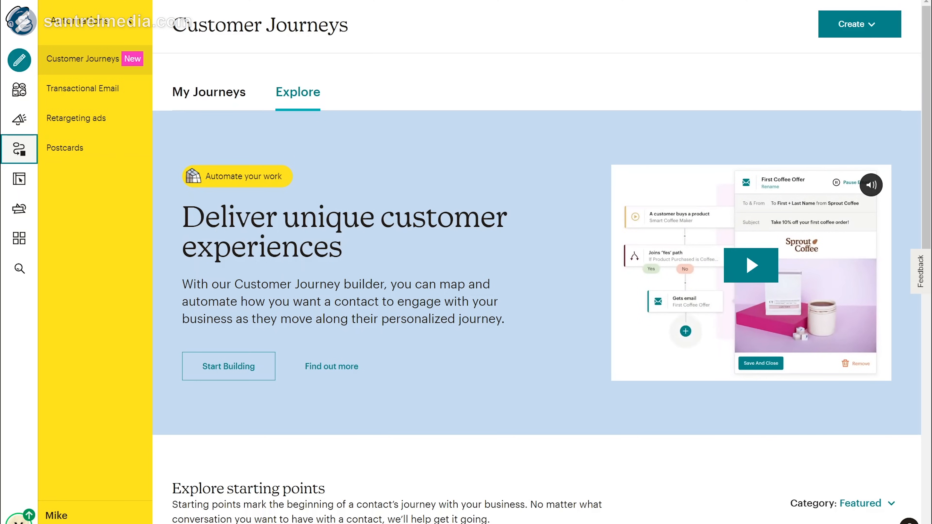
pyautogui.scroll(-2, 437, 427)
pyautogui.scroll(2, 436, 428)
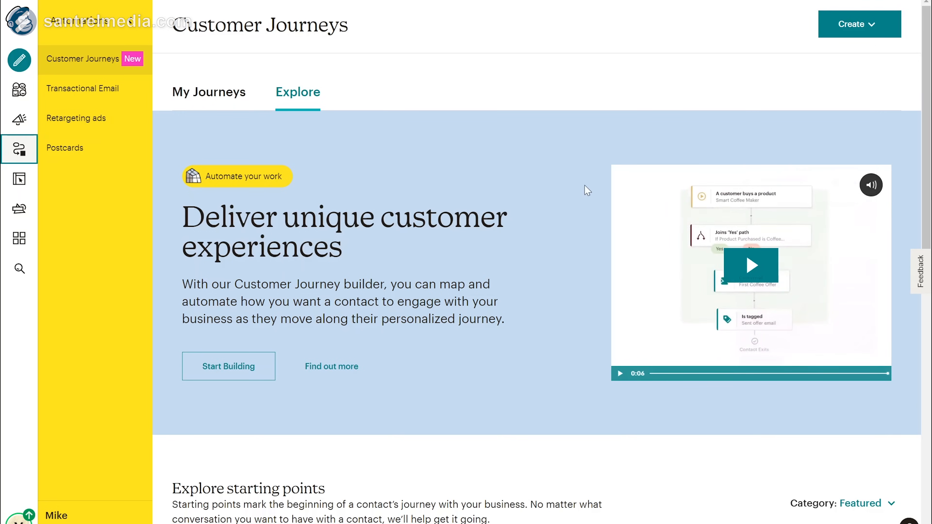
pyautogui.click(851, 25)
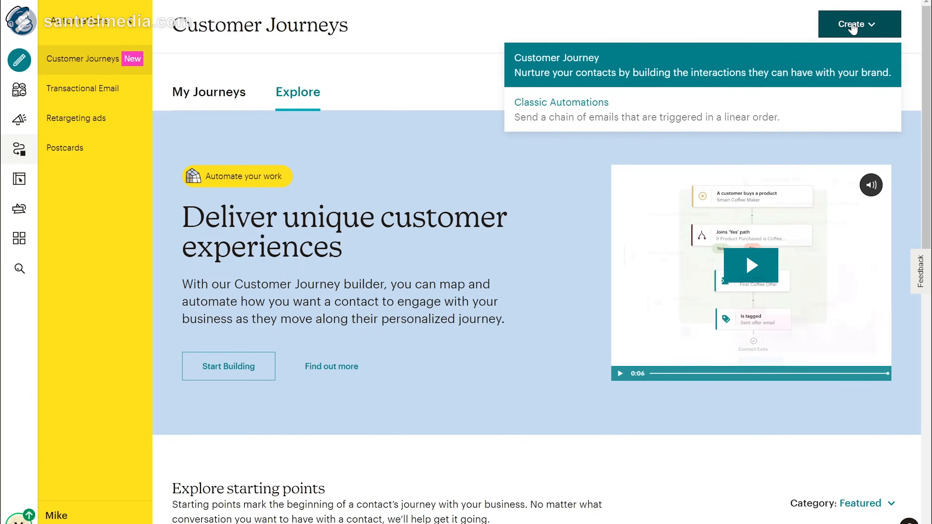
# Step: Start building a new customer journey named 'Map 1', declining the feedback survey
pyautogui.click(575, 67)
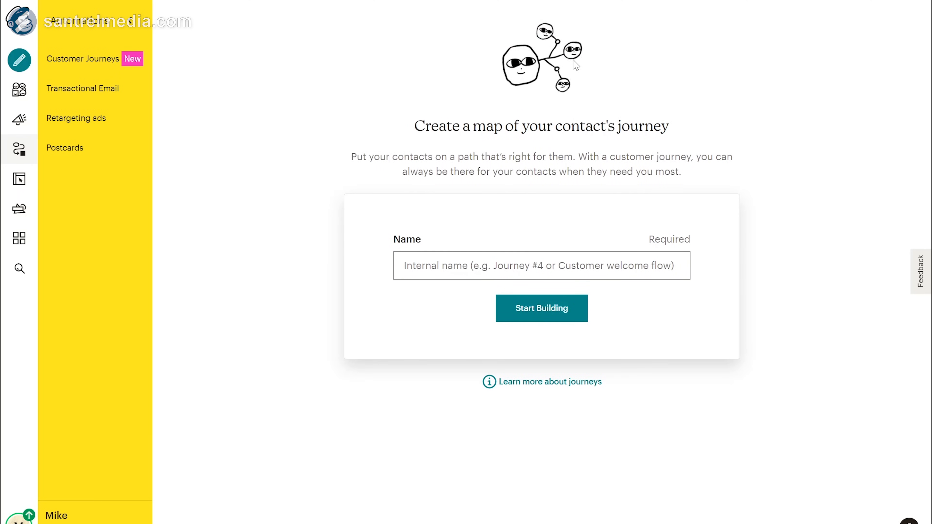
pyautogui.click(542, 265)
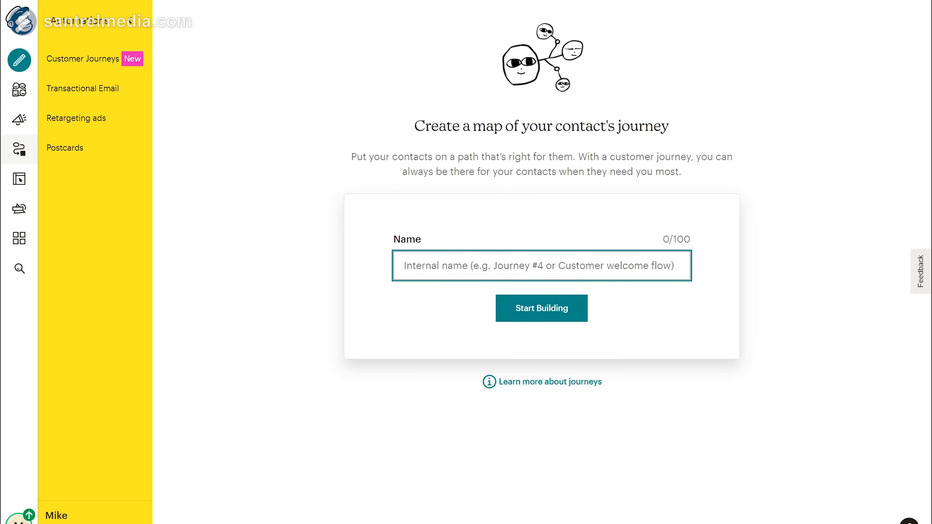
pyautogui.write('Map 1')
pyautogui.click(537, 311)
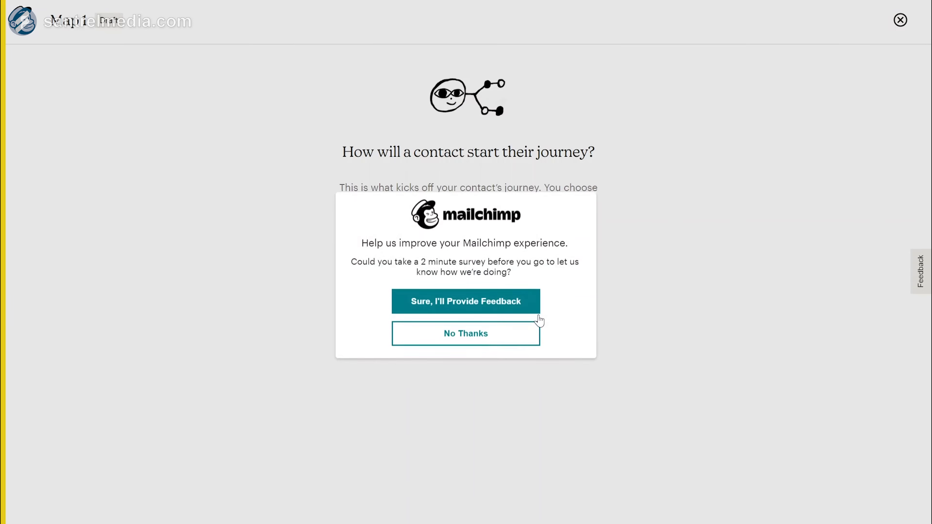
pyautogui.click(535, 326)
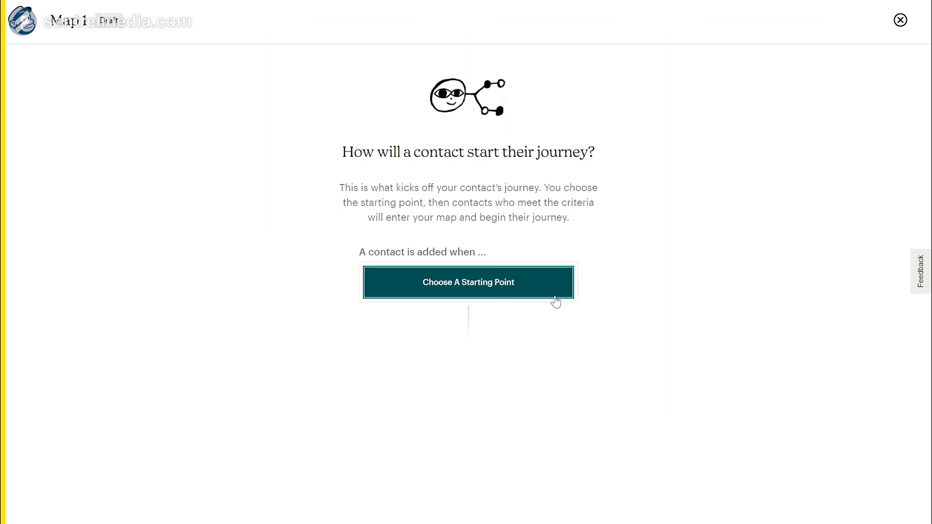
# Step: Browse the starting-point categories and save 'Signs up' from Popular as the journey trigger
pyautogui.click(527, 292)
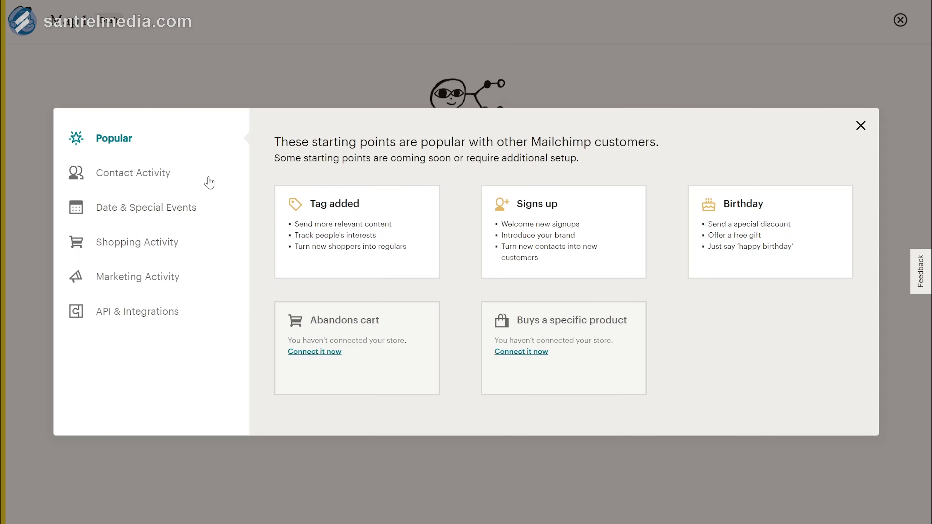
pyautogui.click(141, 176)
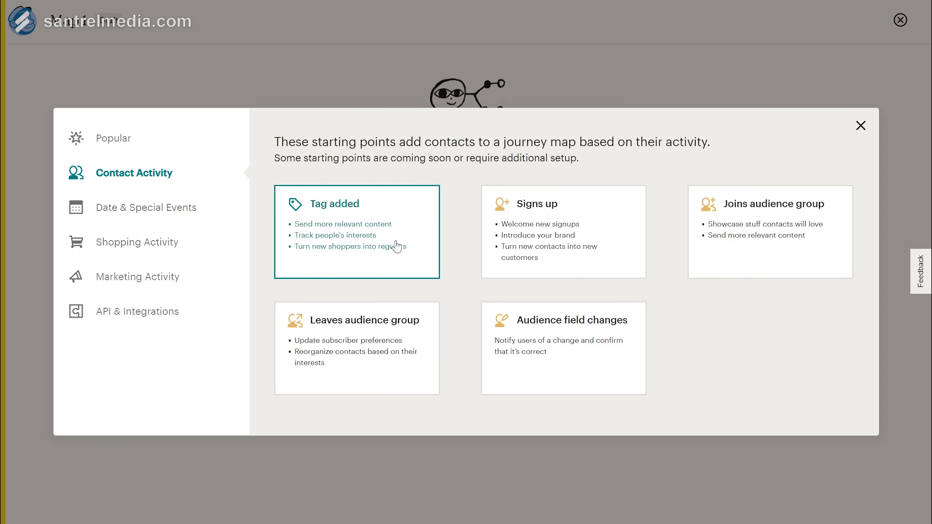
pyautogui.click(162, 217)
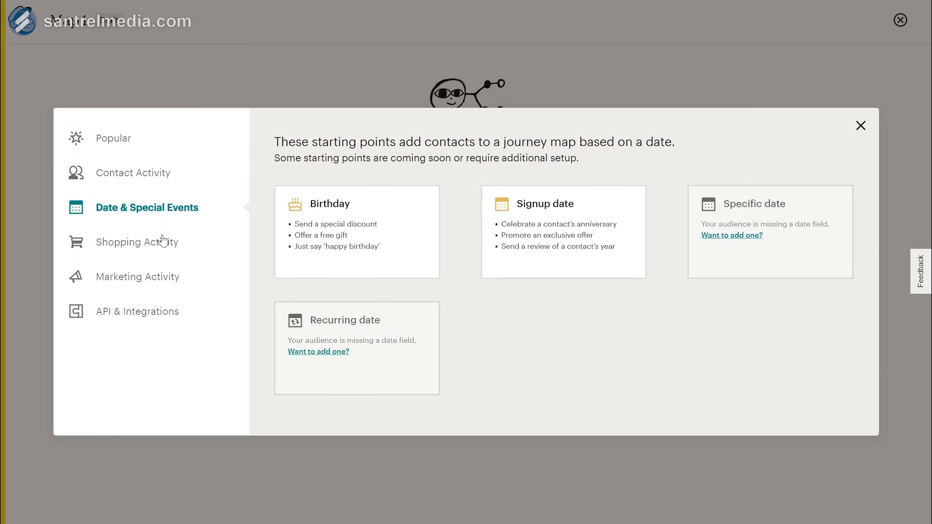
pyautogui.click(162, 243)
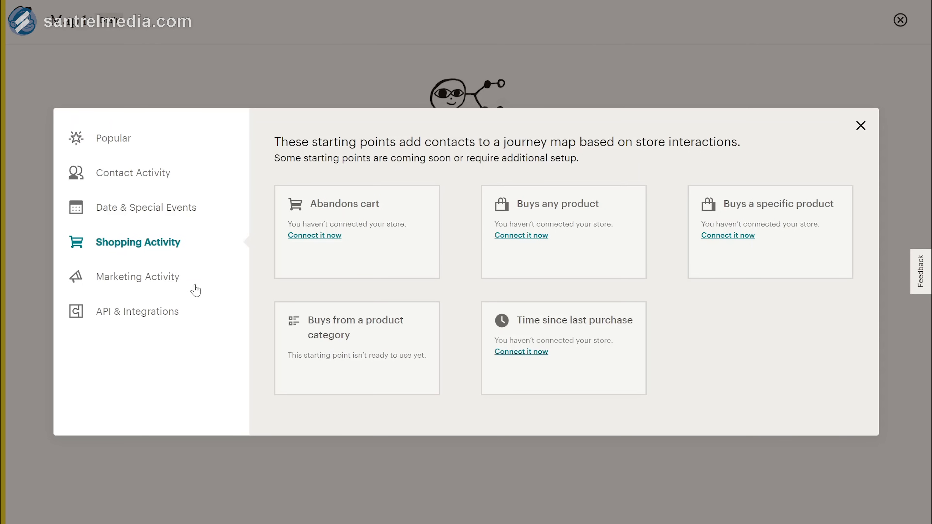
pyautogui.click(143, 282)
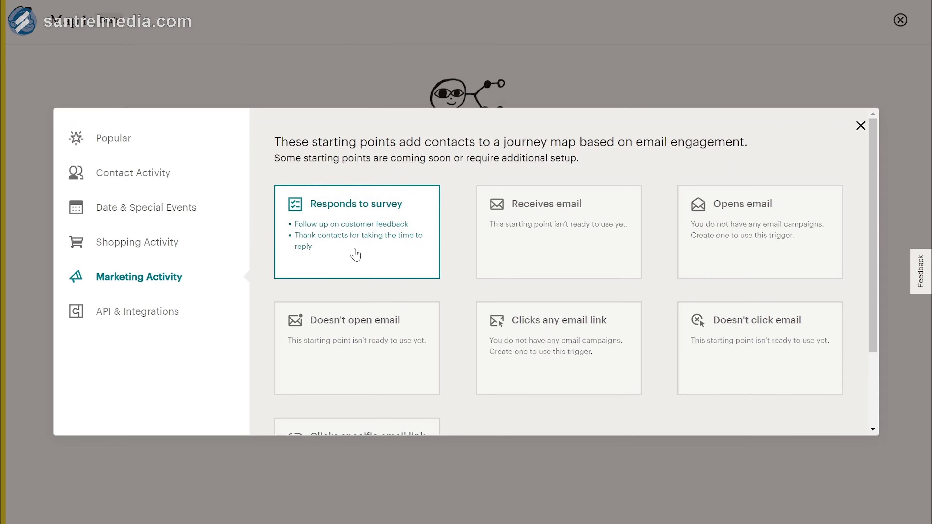
pyautogui.click(149, 325)
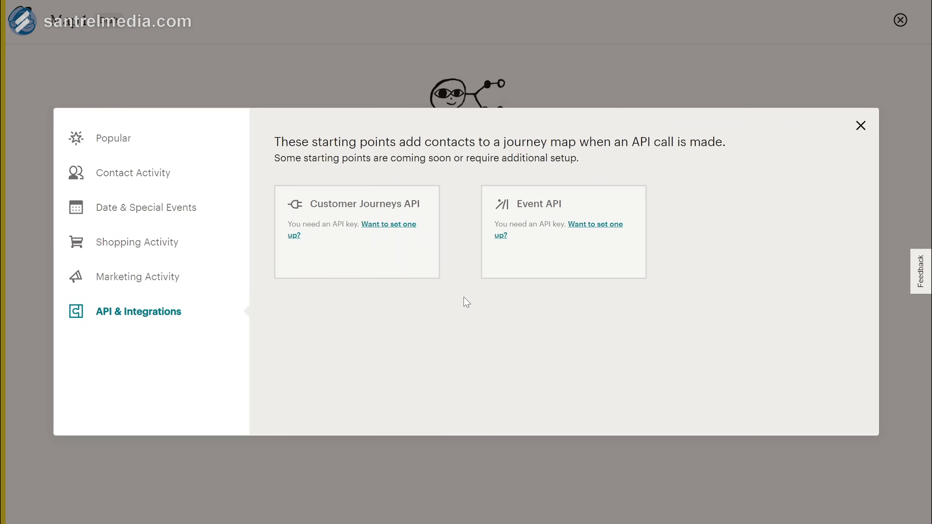
pyautogui.click(105, 155)
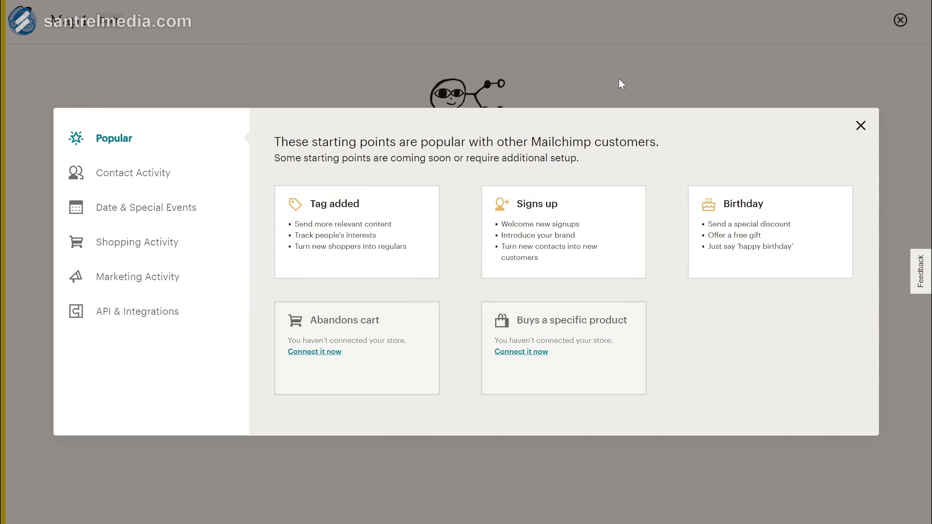
pyautogui.click(565, 248)
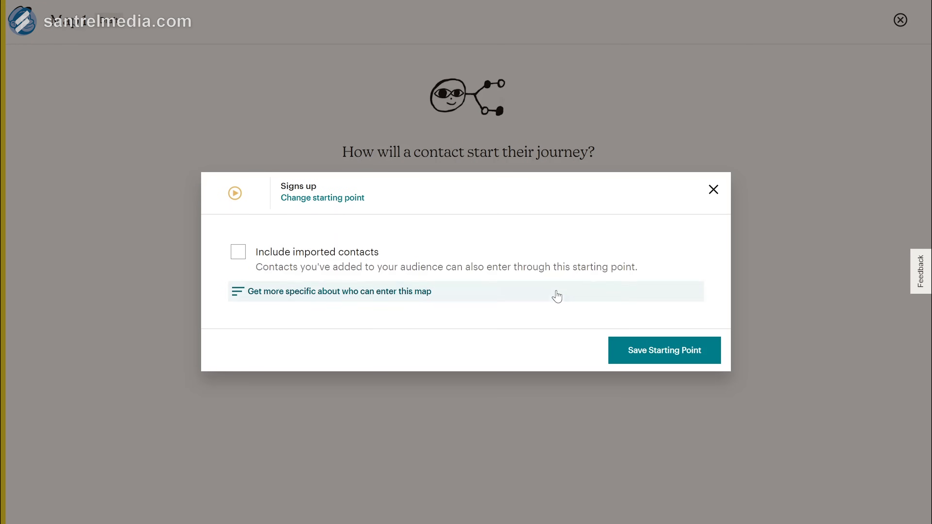
pyautogui.click(655, 349)
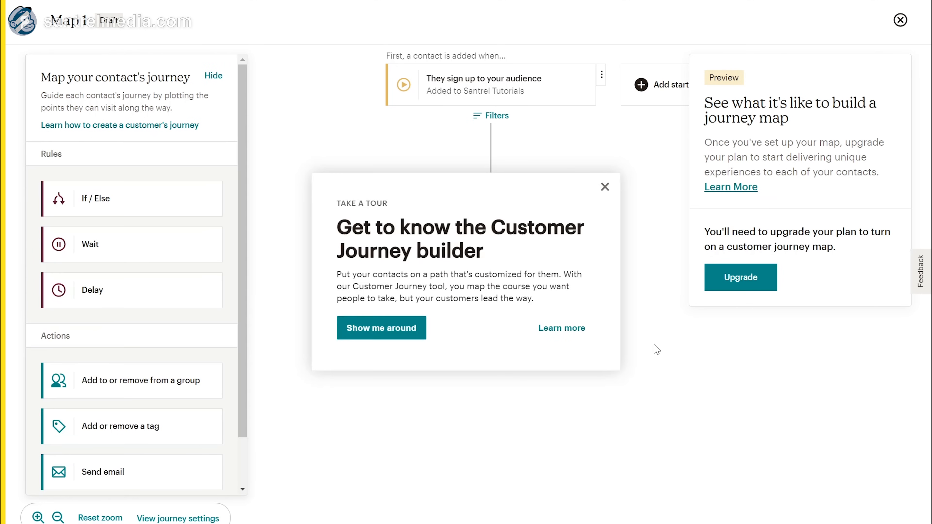
# Step: Dismiss the builder tour and place a Send email step right below the sign-up trigger
pyautogui.click(605, 186)
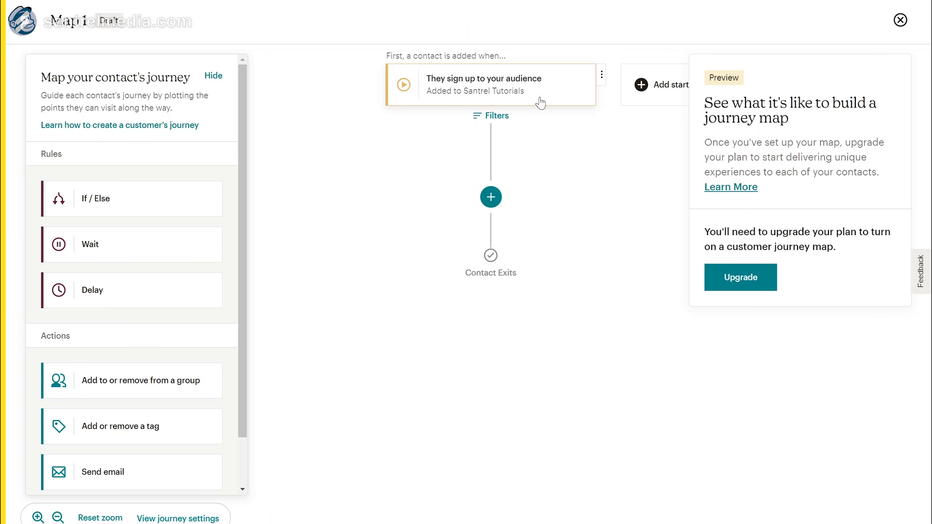
pyautogui.click(486, 202)
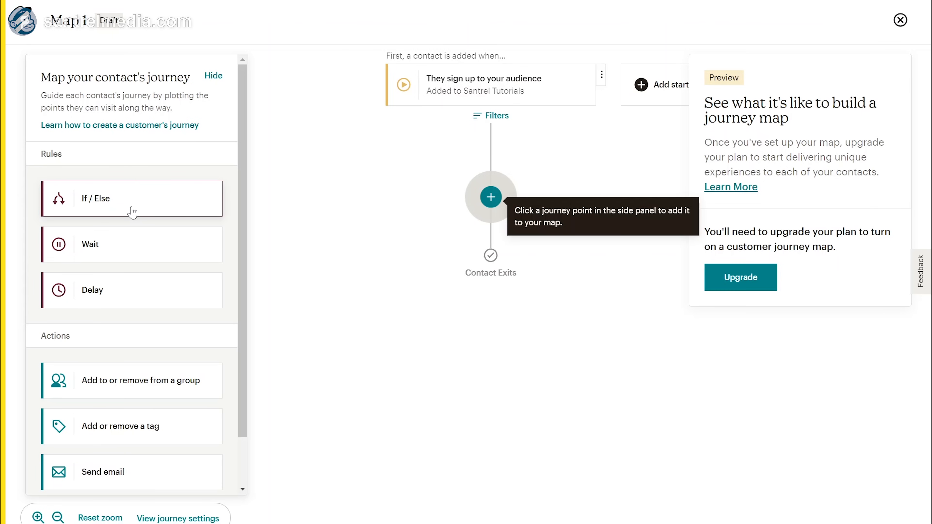
pyautogui.scroll(-2, 124, 358)
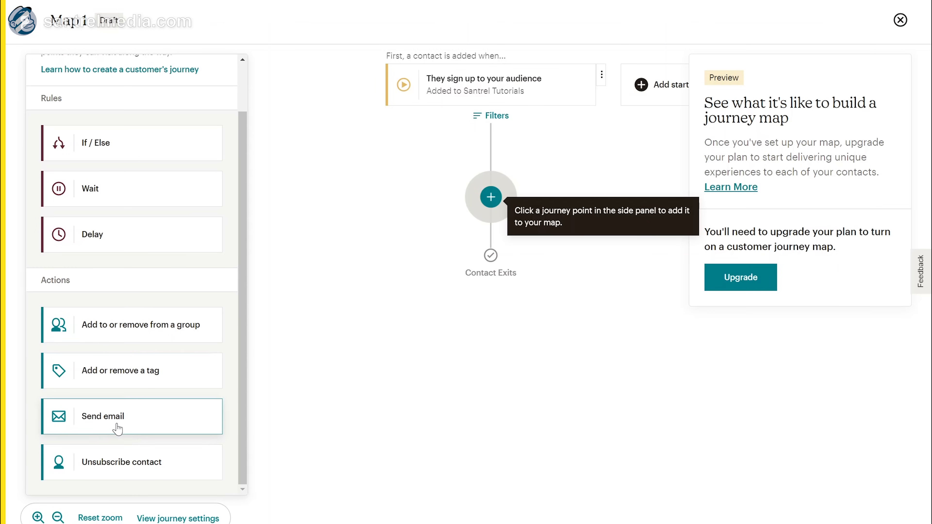
pyautogui.moveTo(118, 427); pyautogui.dragTo(501, 200)
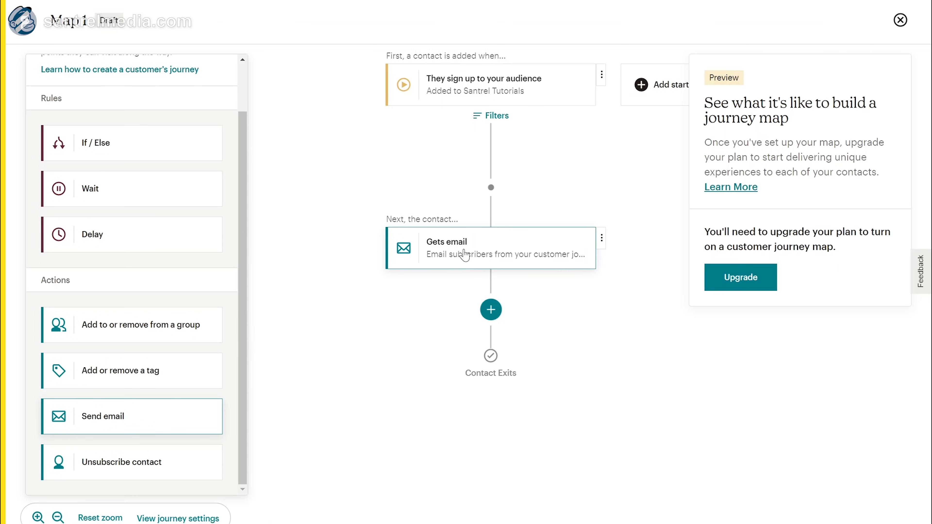
# Step: Edit the Gets email step's schedule so Monday is the only sending day
pyautogui.click(464, 254)
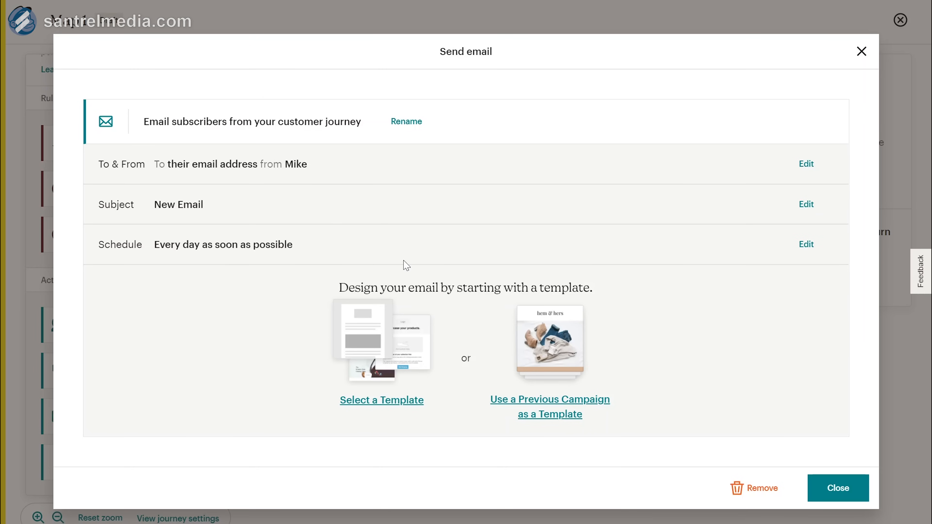
pyautogui.click(805, 245)
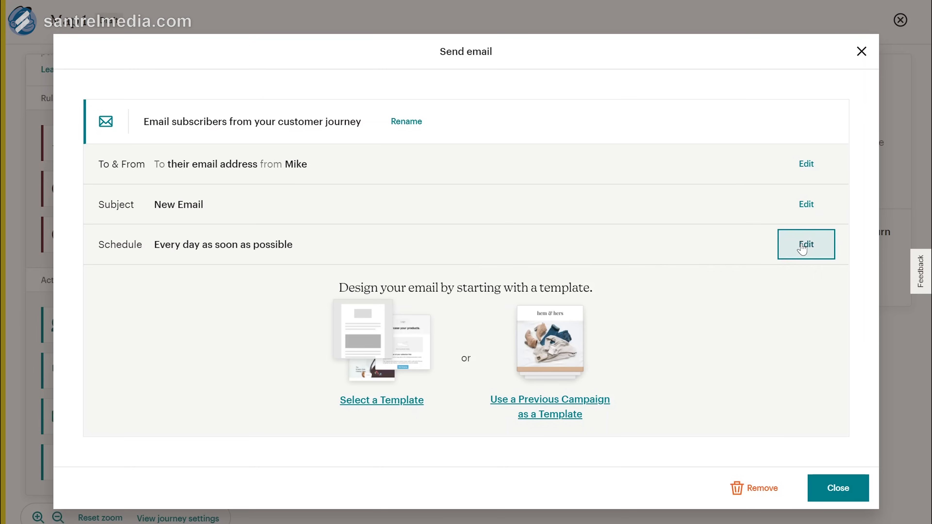
pyautogui.click(333, 315)
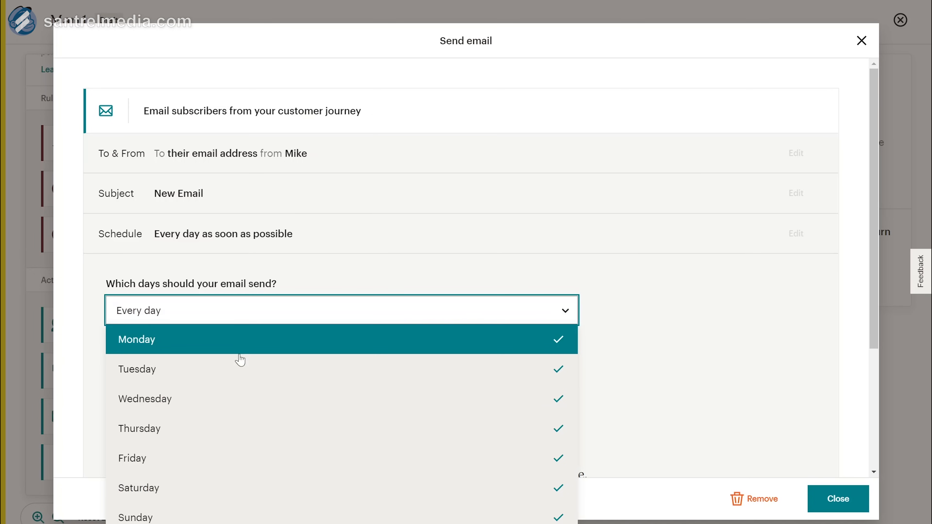
pyautogui.click(232, 348)
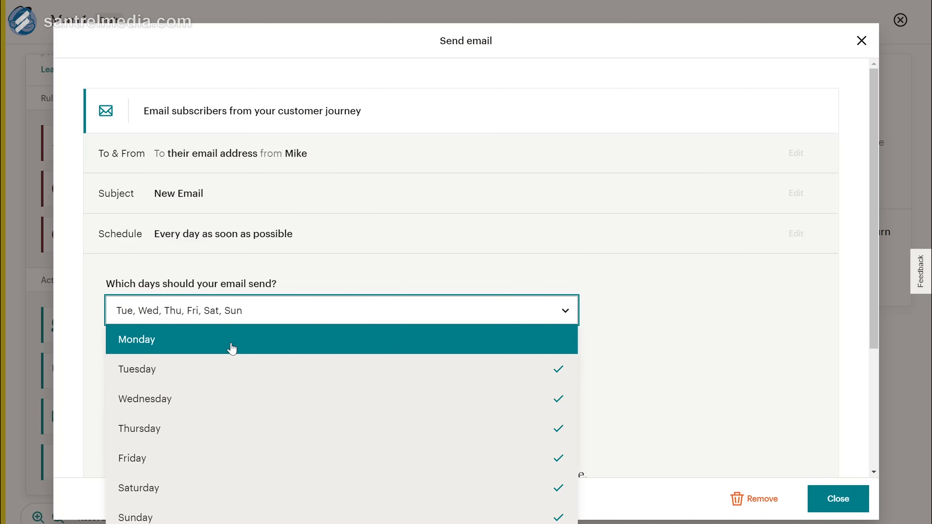
pyautogui.click(231, 349)
pyautogui.click(459, 374)
pyautogui.click(531, 407)
pyautogui.click(534, 408)
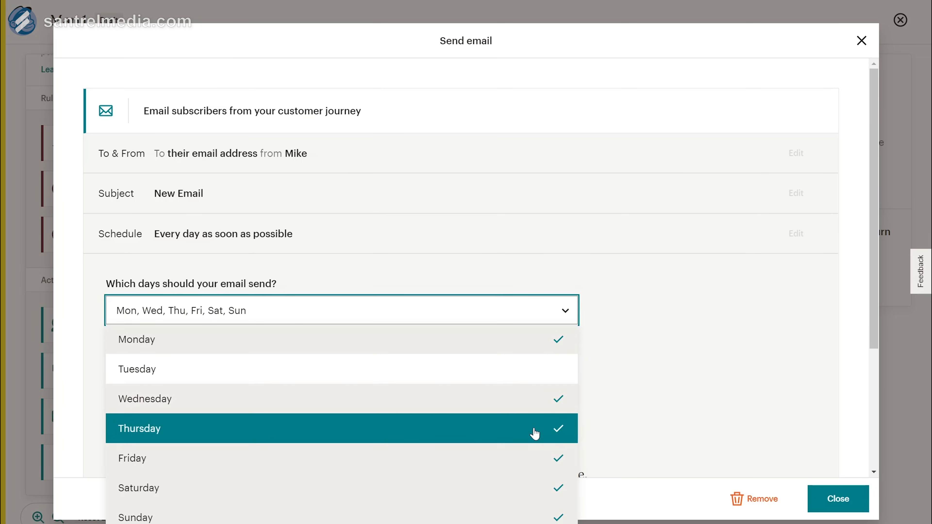
pyautogui.click(534, 435)
pyautogui.click(534, 459)
pyautogui.click(520, 405)
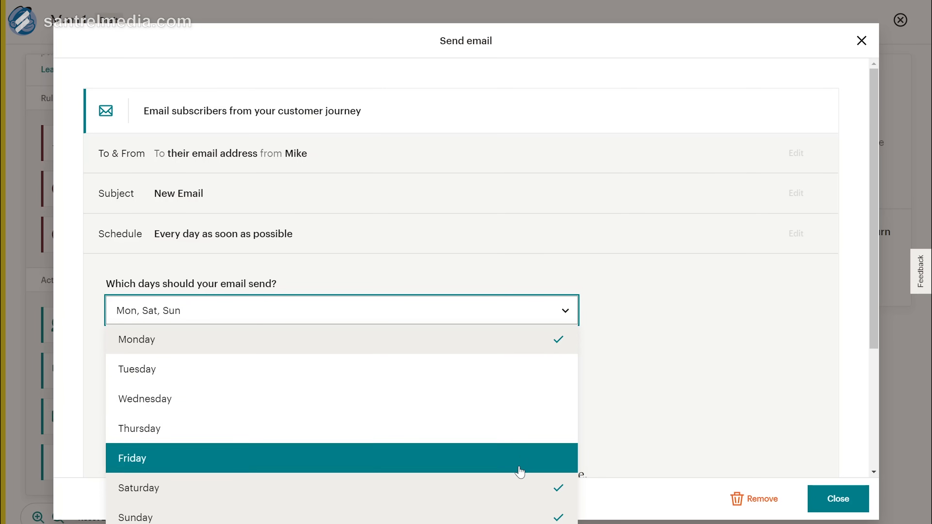
pyautogui.click(519, 488)
pyautogui.click(510, 517)
pyautogui.click(662, 373)
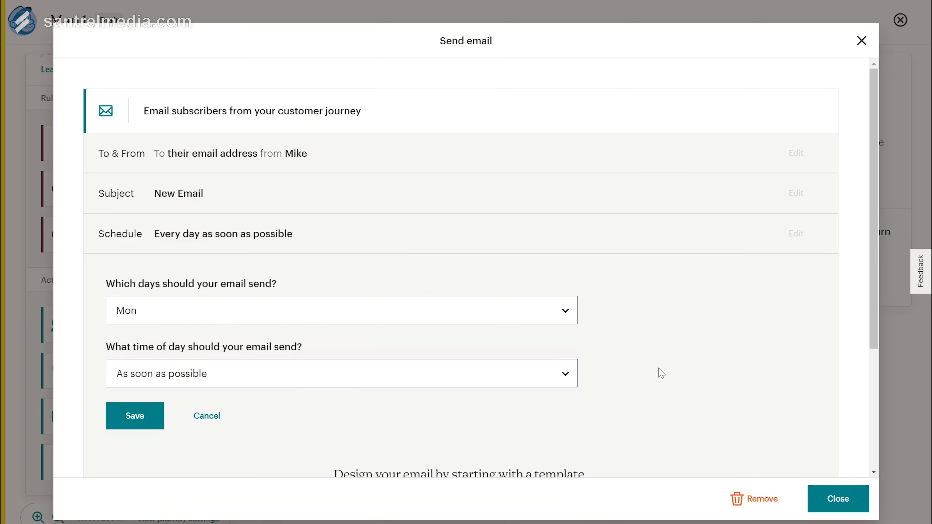
# Step: Keep the send time at 'As soon as possible', save the schedule and close the step
pyautogui.click(295, 374)
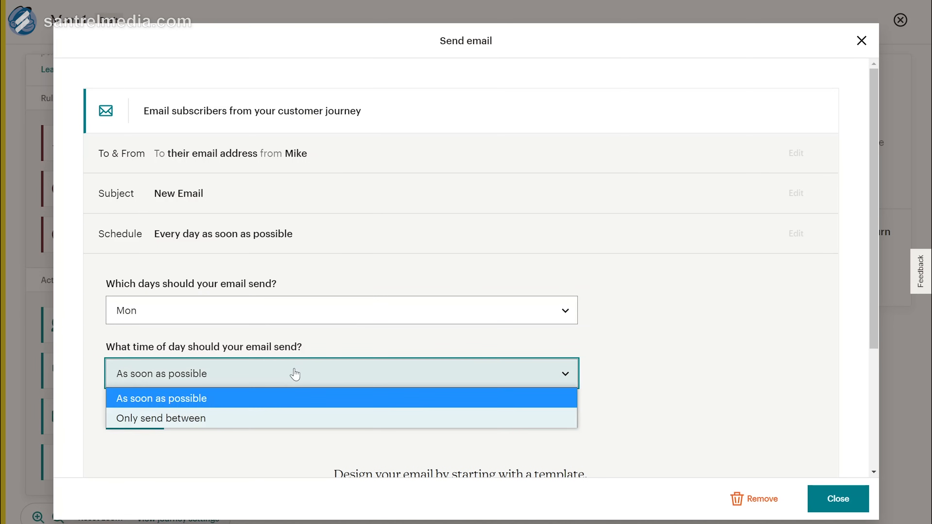
pyautogui.click(597, 416)
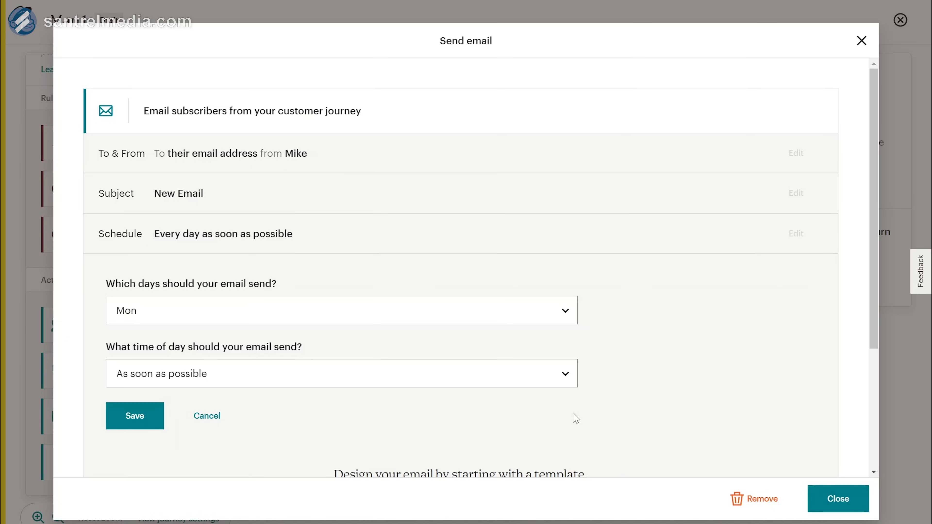
pyautogui.click(126, 415)
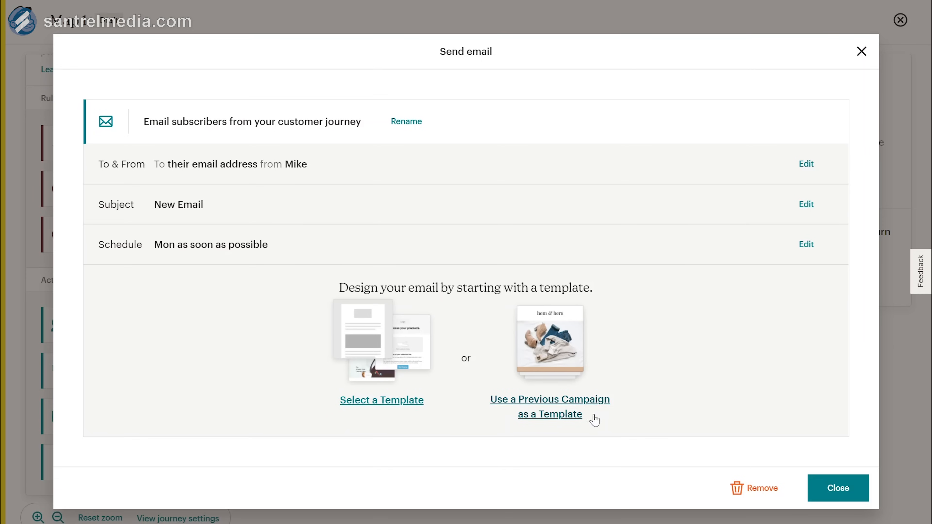
pyautogui.click(838, 490)
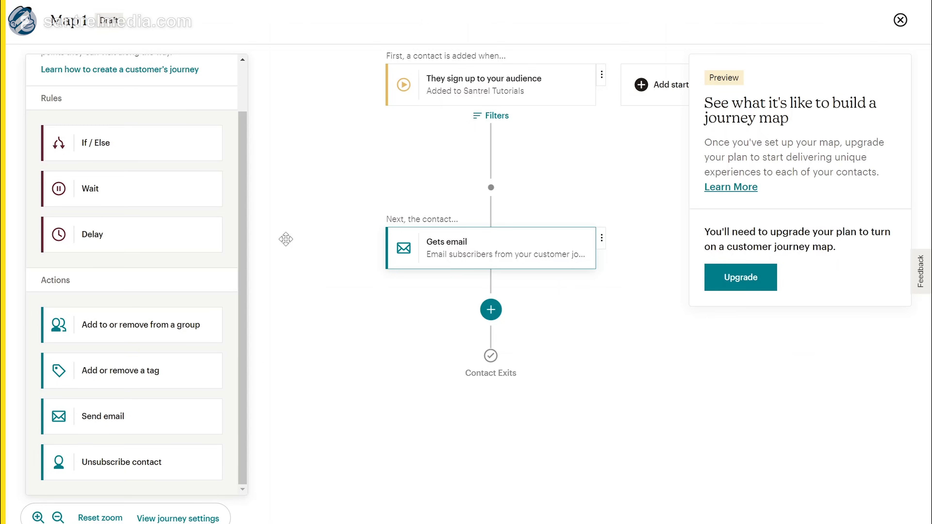
# Step: Add a 1-week Delay step after the email step
pyautogui.moveTo(92, 233); pyautogui.dragTo(490, 313)
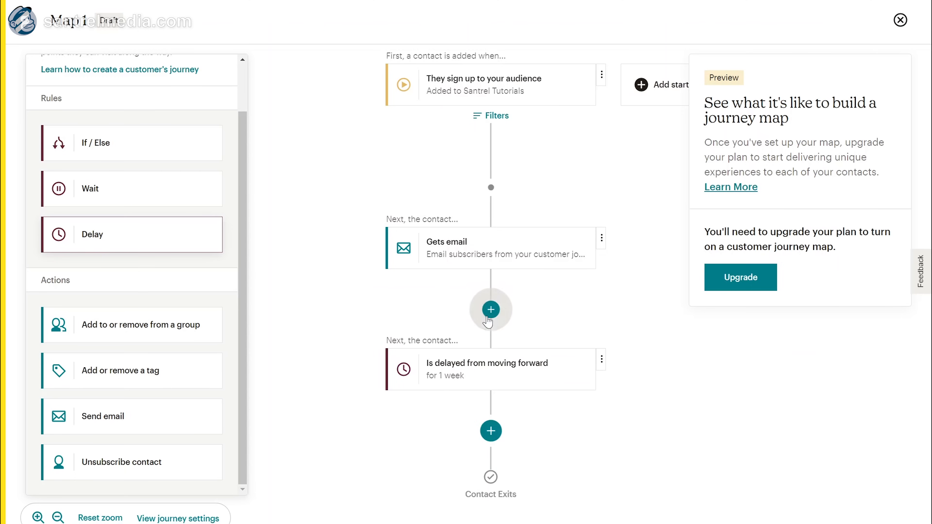
pyautogui.click(522, 383)
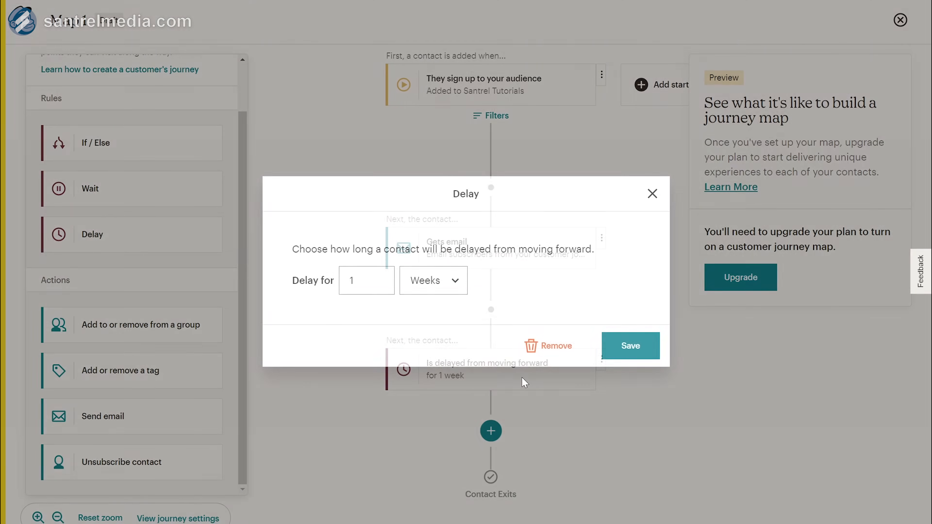
pyautogui.click(414, 292)
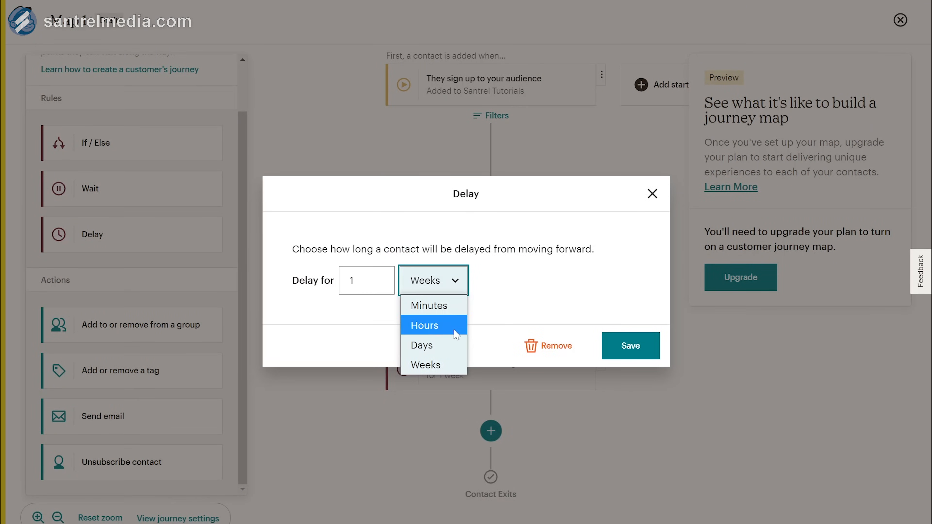
pyautogui.click(435, 368)
pyautogui.click(636, 345)
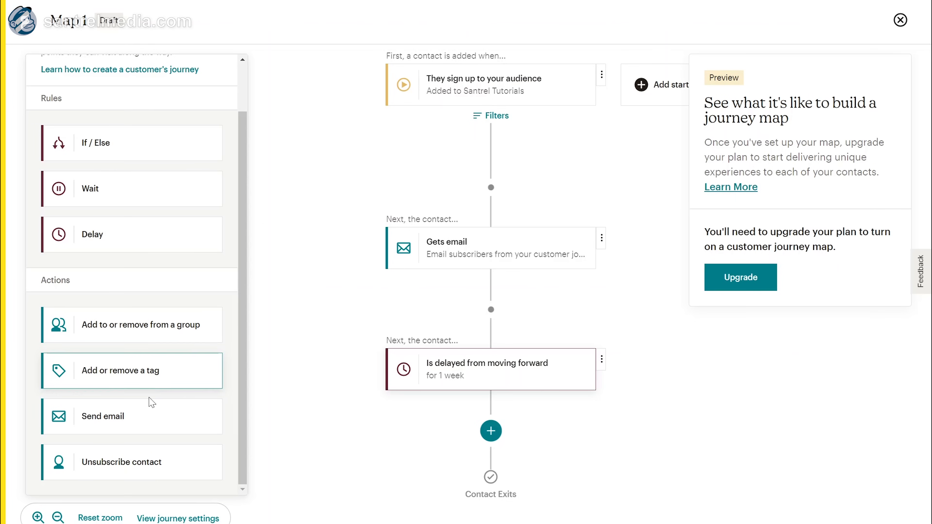
# Step: Add an If/Else step whose Yes path is contacts who opened any of the last 5 campaigns
pyautogui.moveTo(130, 140); pyautogui.dragTo(499, 433)
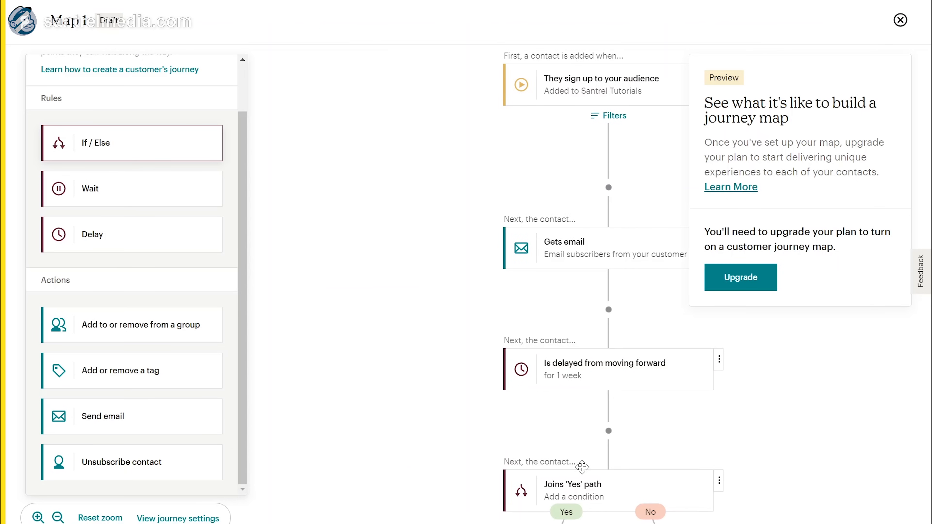
pyautogui.click(600, 492)
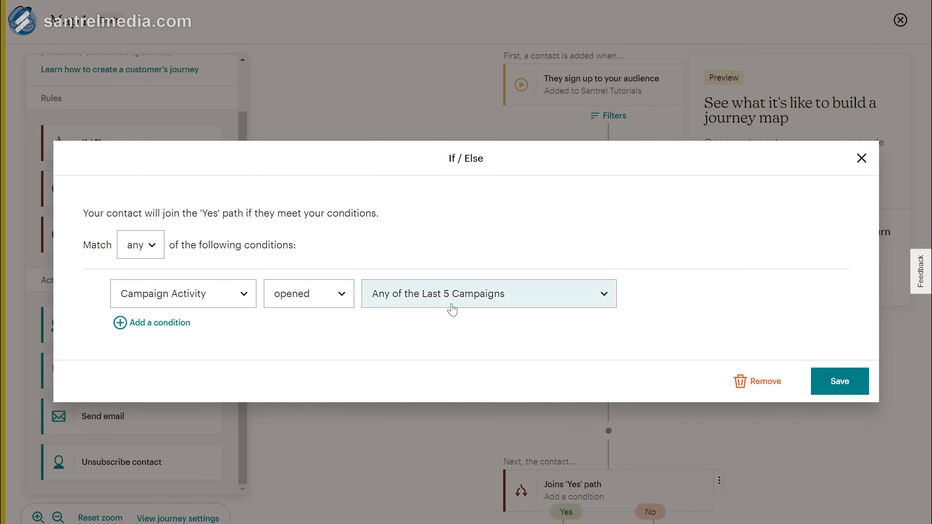
pyautogui.click(836, 387)
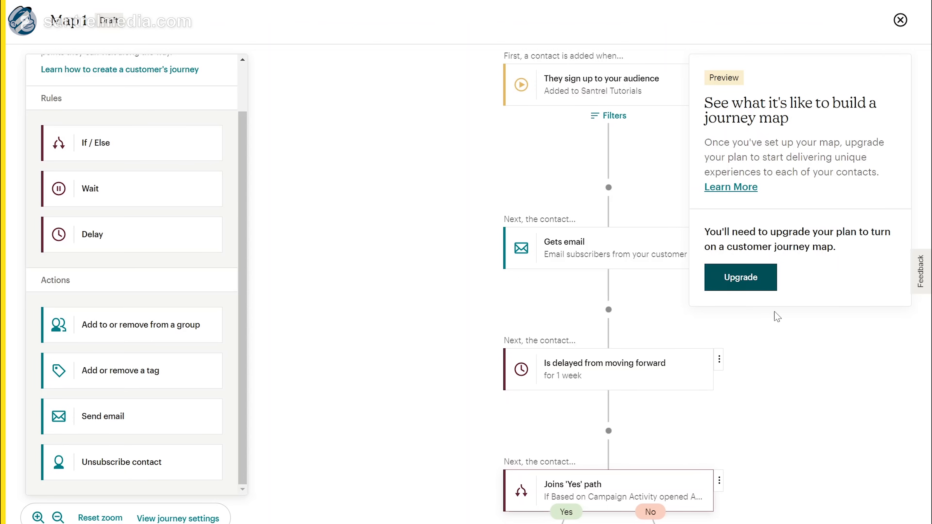
pyautogui.click(432, 412)
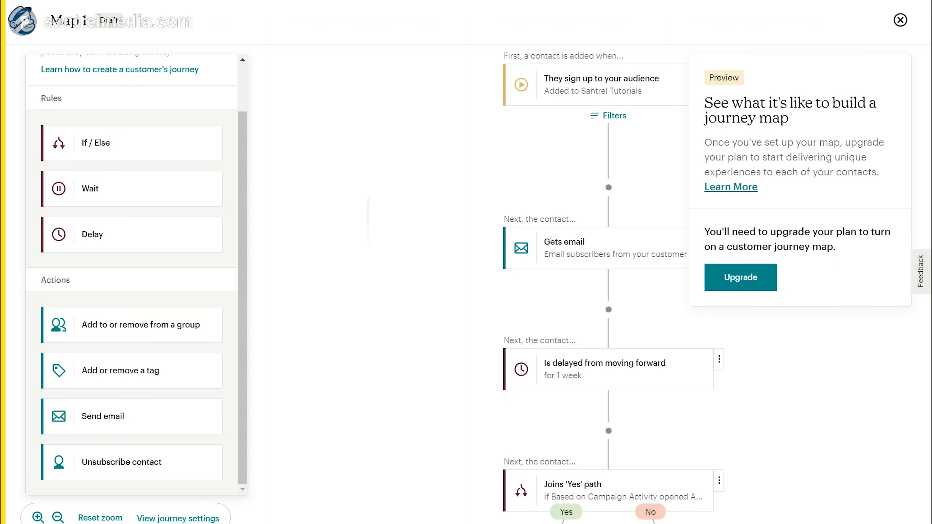
# Step: Drop a Send email step on the Yes branch and an Unsubscribe contact step on the No branch
pyautogui.moveTo(145, 426); pyautogui.dragTo(549, 521)
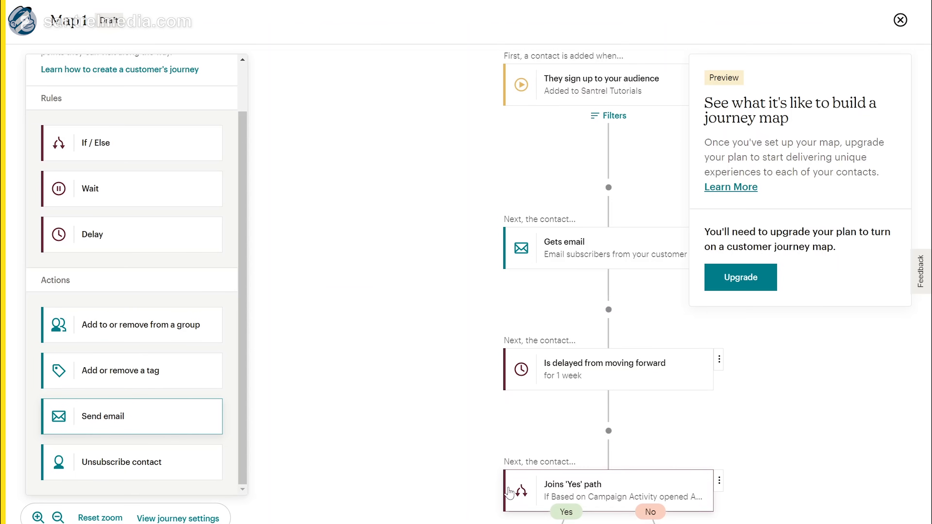
pyautogui.moveTo(560, 521); pyautogui.dragTo(469, 169)
pyautogui.moveTo(329, 258); pyautogui.dragTo(304, 283)
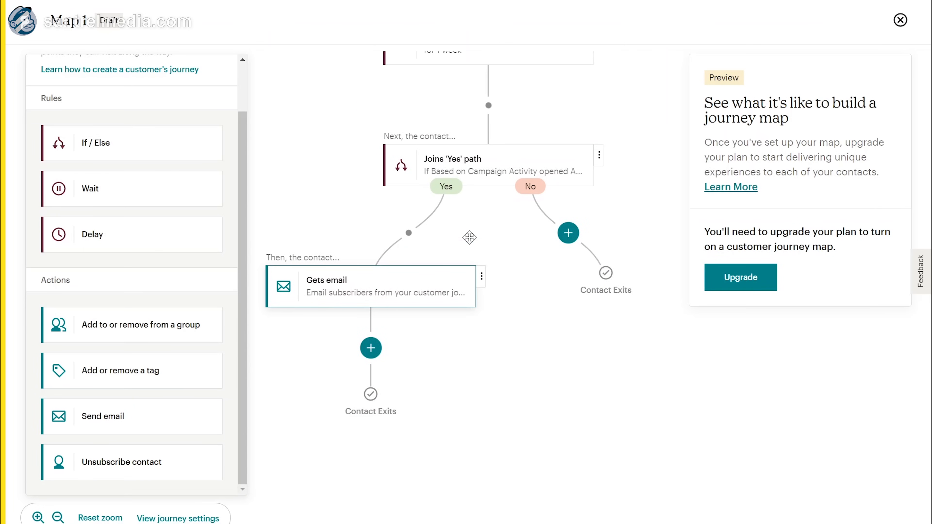
pyautogui.click(329, 301)
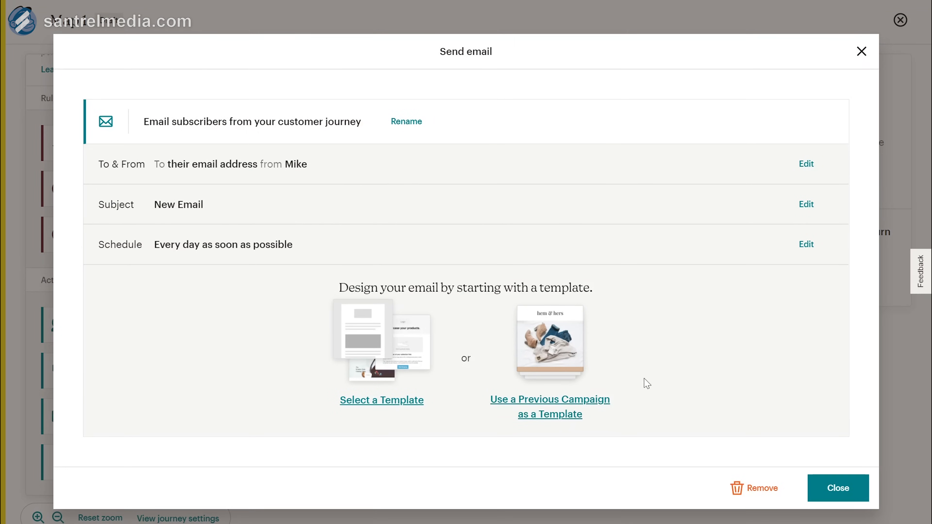
pyautogui.click(831, 490)
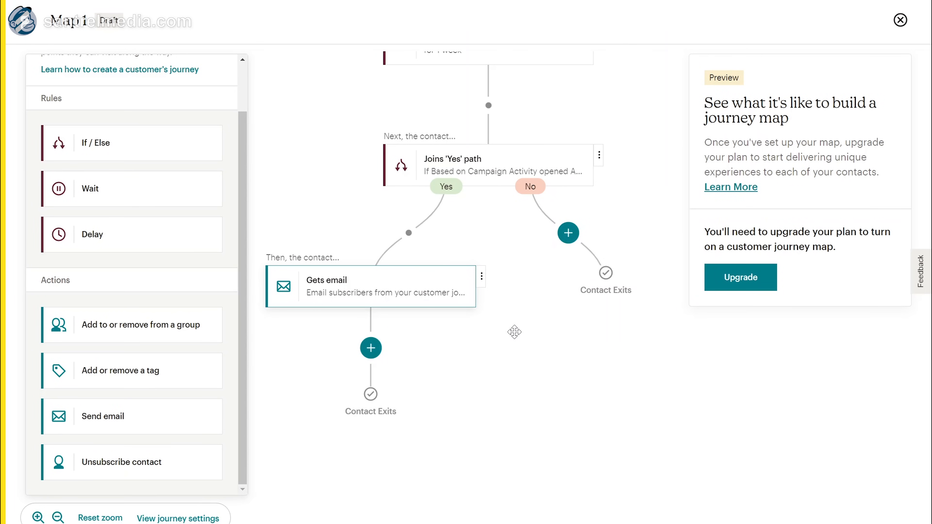
pyautogui.moveTo(132, 466); pyautogui.dragTo(568, 237)
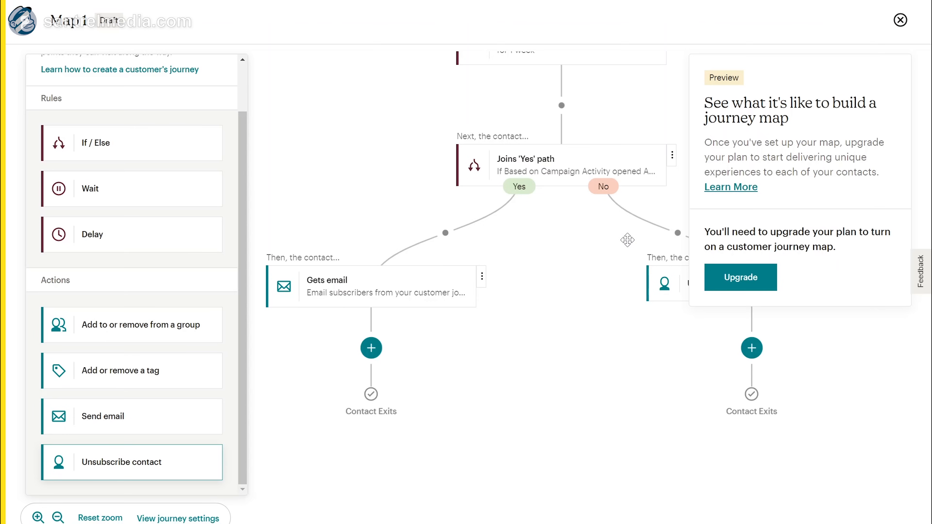
pyautogui.moveTo(521, 255); pyautogui.dragTo(472, 253)
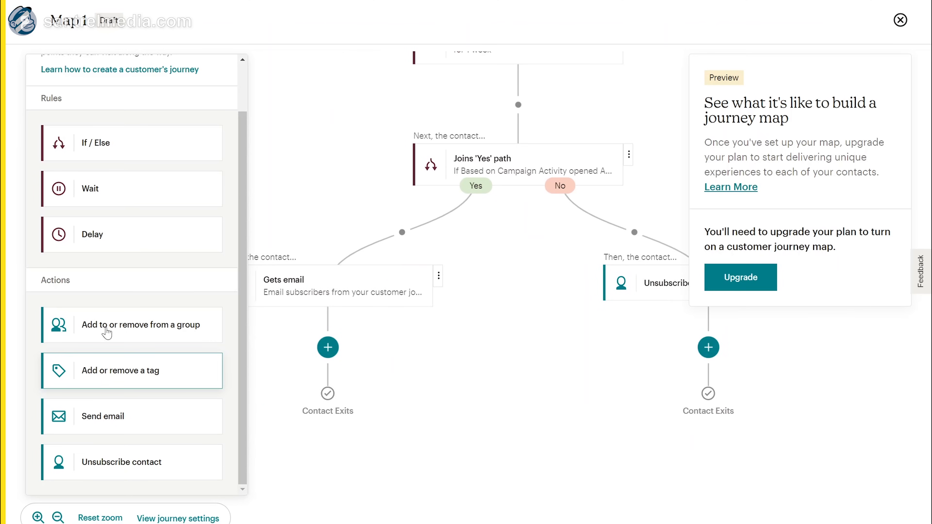
pyautogui.scroll(1, 128, 264)
pyautogui.scroll(2, 128, 263)
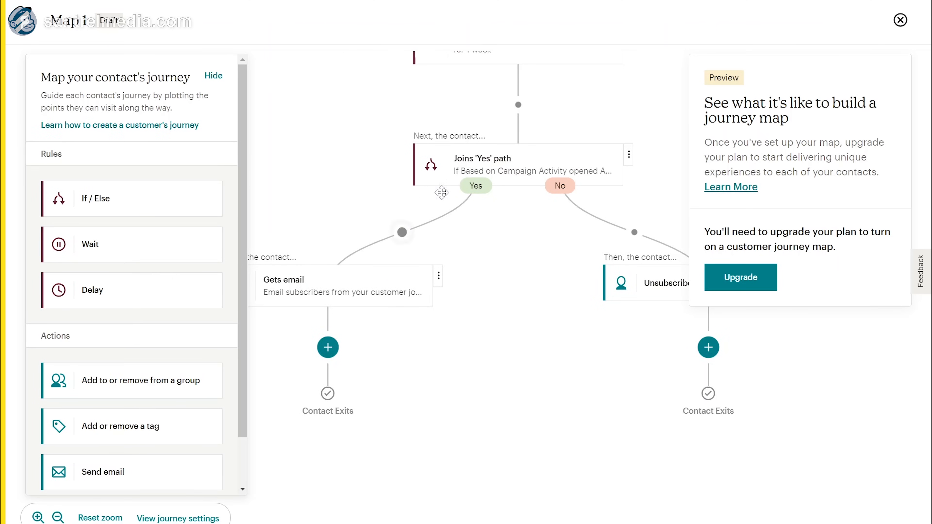
pyautogui.click(547, 173)
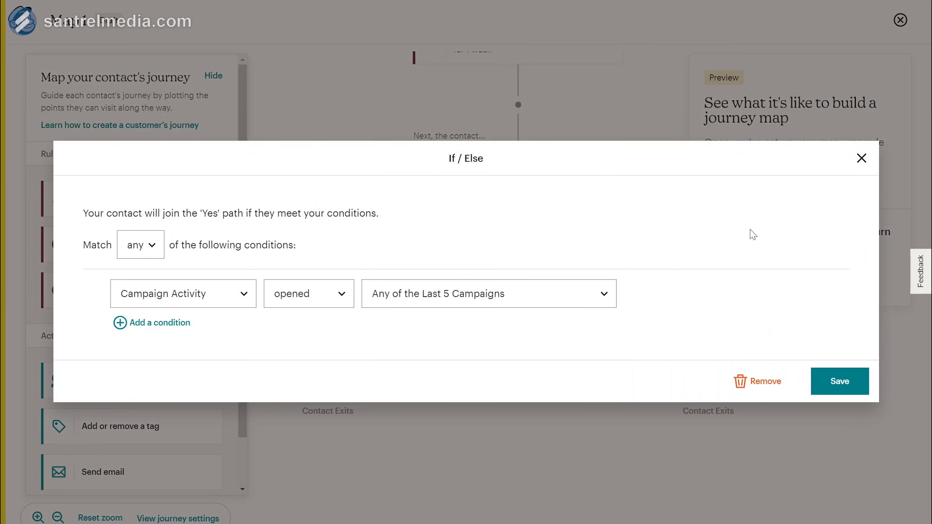
pyautogui.click(861, 158)
pyautogui.click(387, 286)
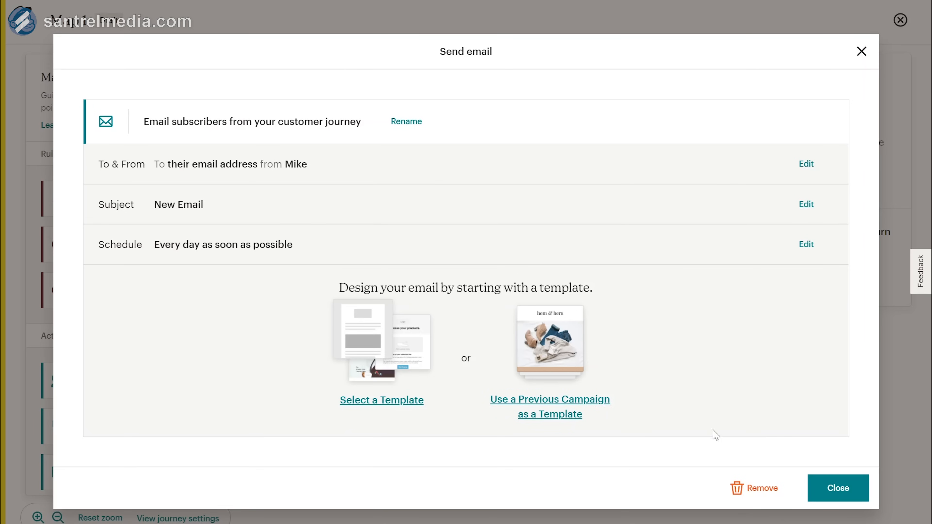
pyautogui.click(833, 490)
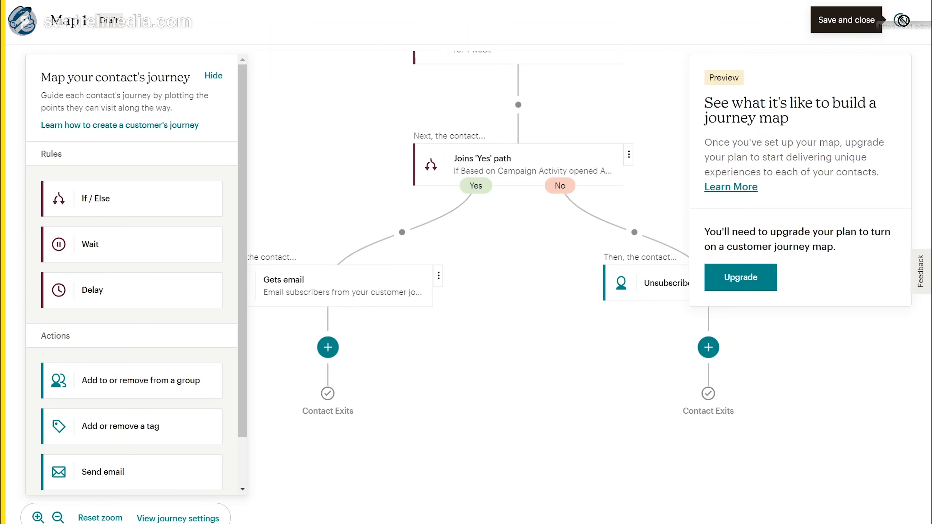
# Step: Save Map 1 as a draft and close it, then briefly browse and dismiss the Classic Automations options
pyautogui.click(900, 21)
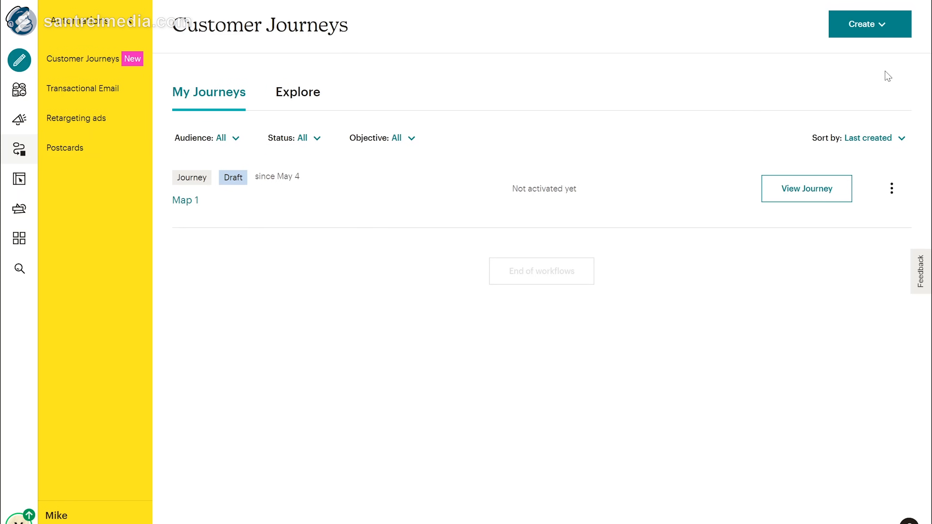
pyautogui.click(886, 28)
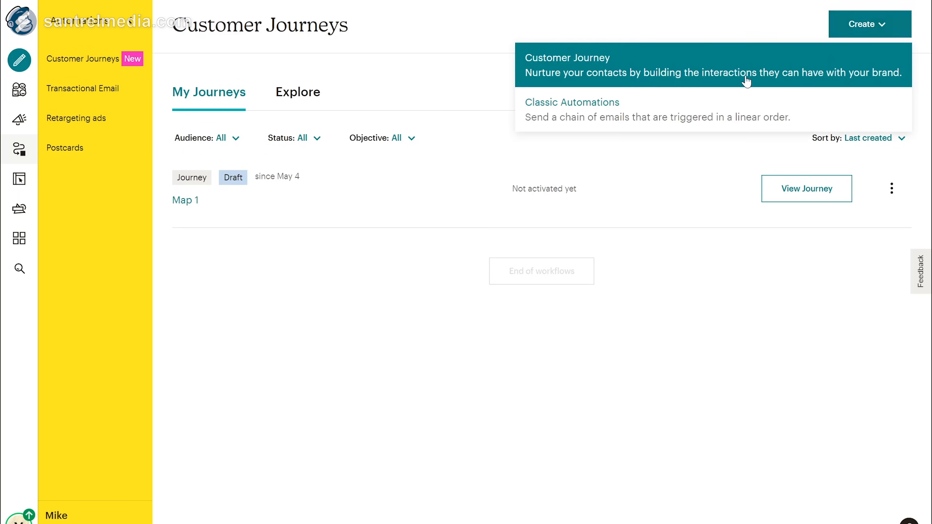
pyautogui.click(634, 110)
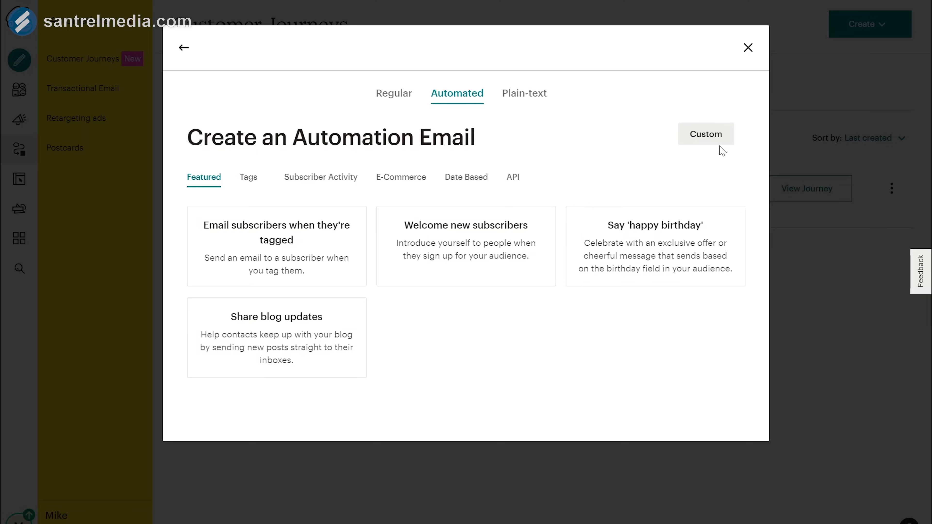
pyautogui.click(749, 49)
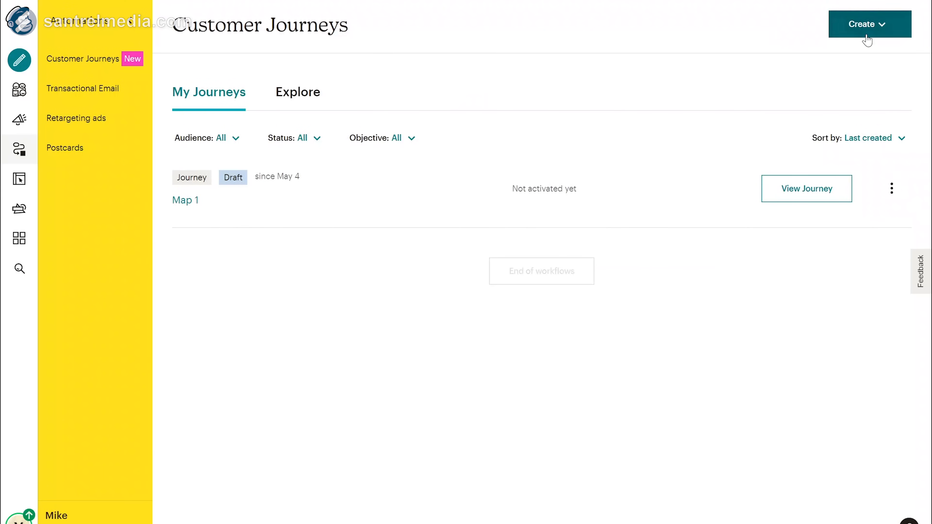
pyautogui.click(866, 34)
pyautogui.press('Escape')
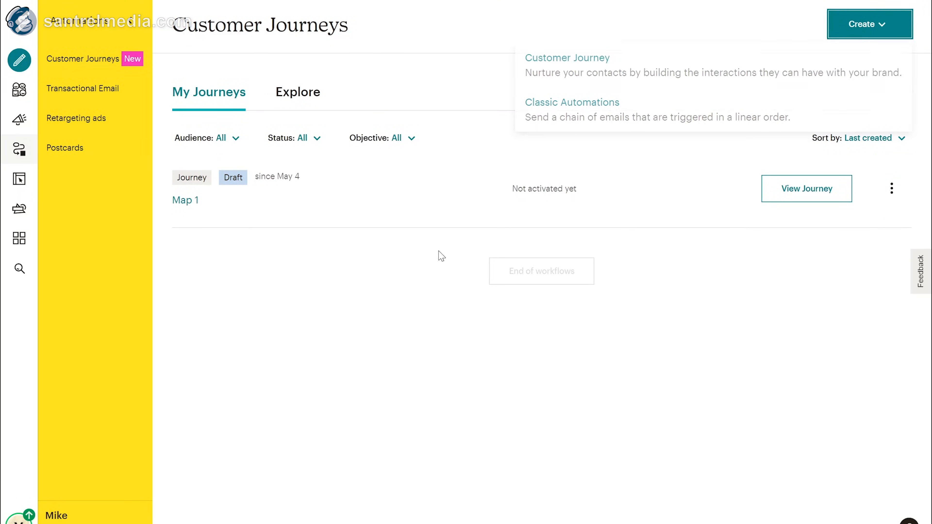
# Step: Open the Website area, which proposes the site name Santrel Tutorials
pyautogui.click(20, 179)
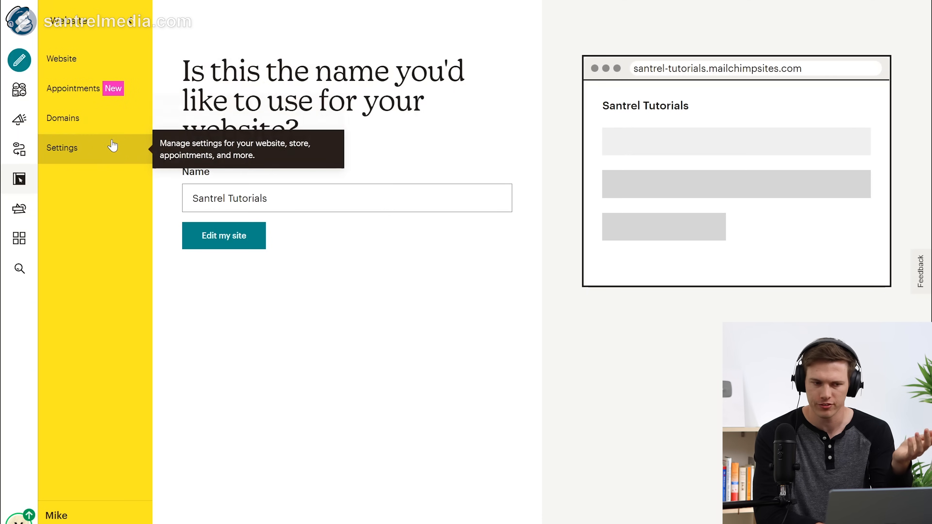
# Step: Open the Domains overview and look through its custom, email and connected domain lists
pyautogui.click(75, 118)
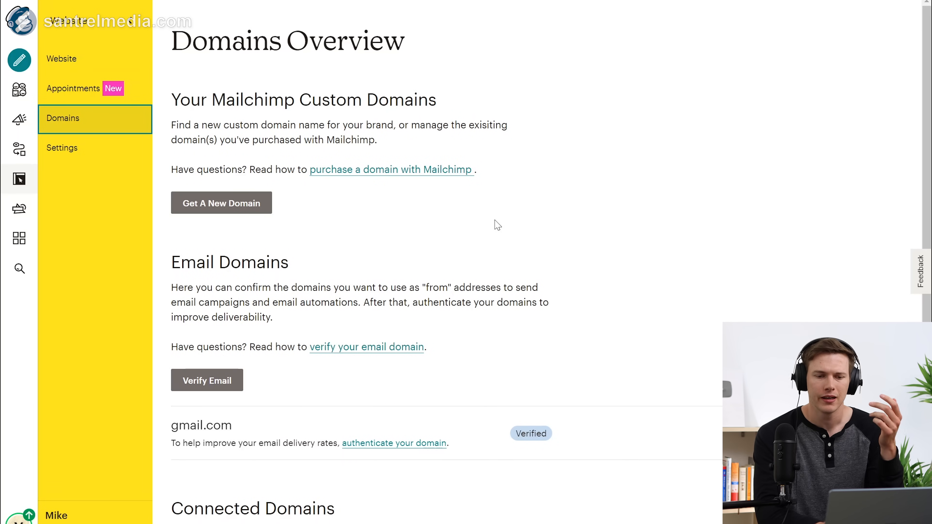
pyautogui.scroll(-3, 497, 225)
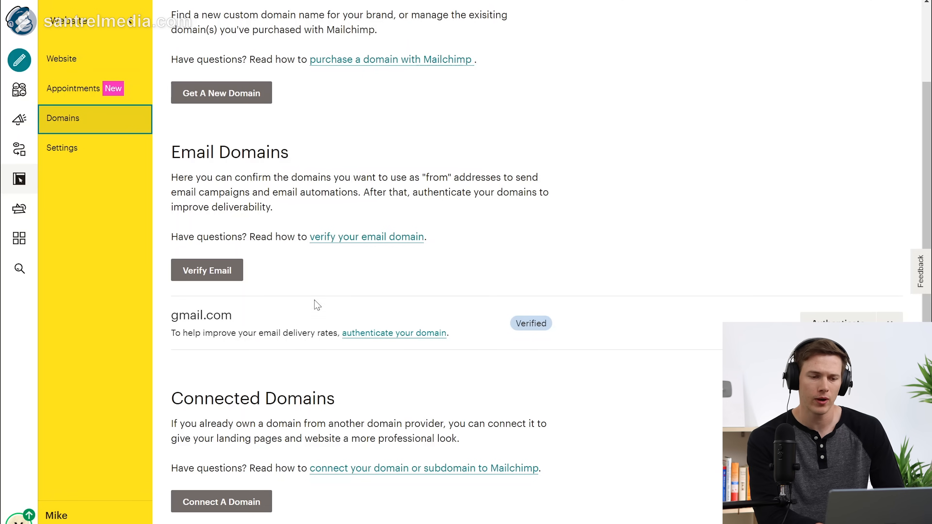
pyautogui.scroll(3, 476, 437)
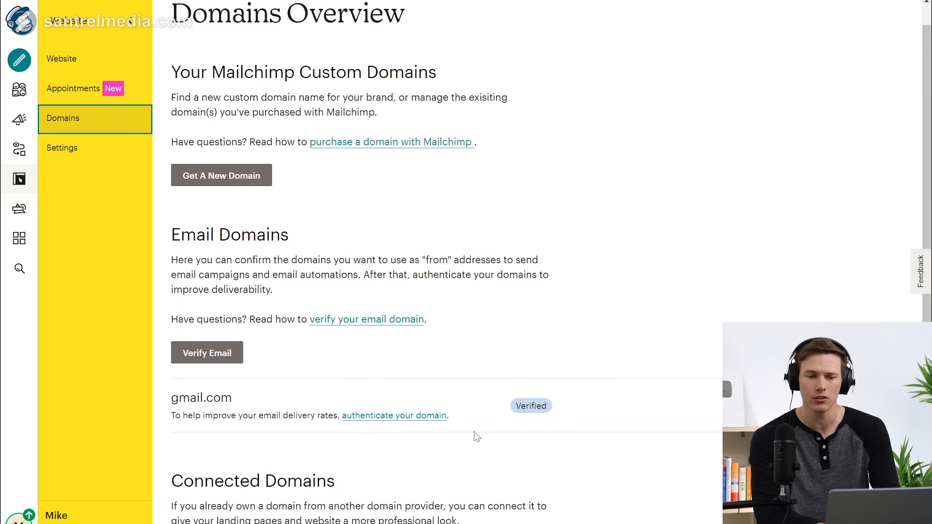
pyautogui.scroll(-1, 476, 437)
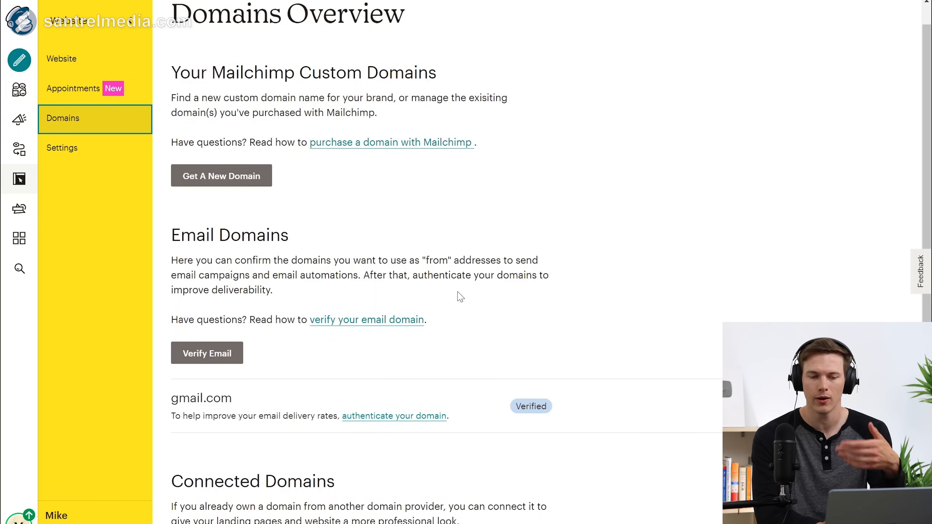
# Step: Rename the website from 'Santrel Tutorials' to 'Santrel Tutorial' and open it in the builder
pyautogui.click(96, 67)
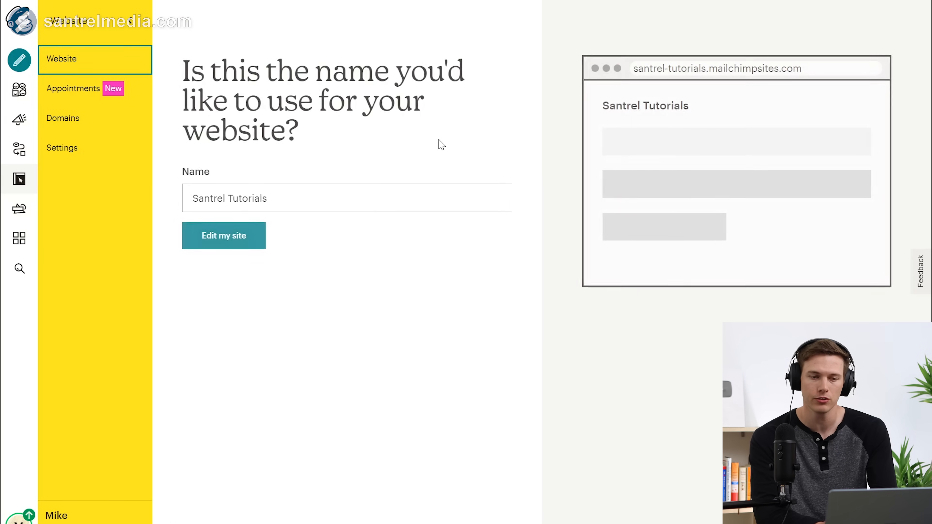
pyautogui.click(353, 199)
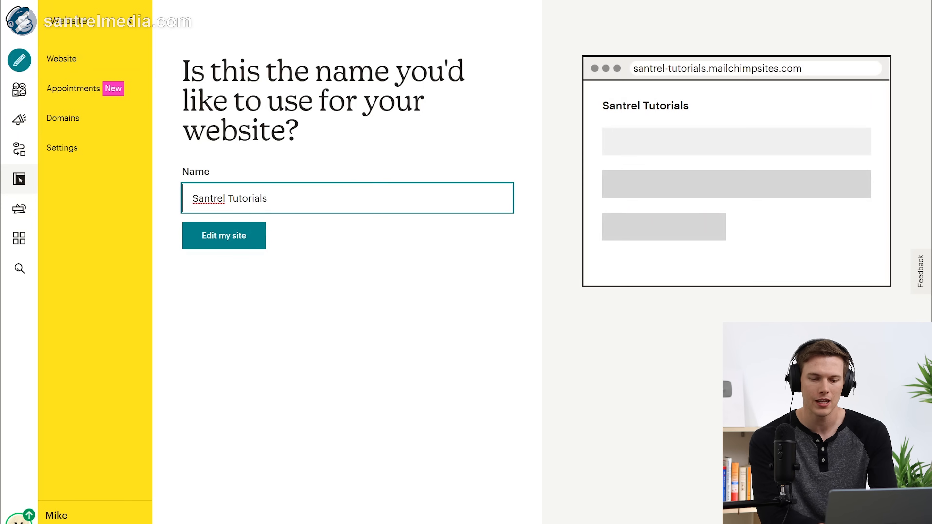
pyautogui.press('BackSpace')
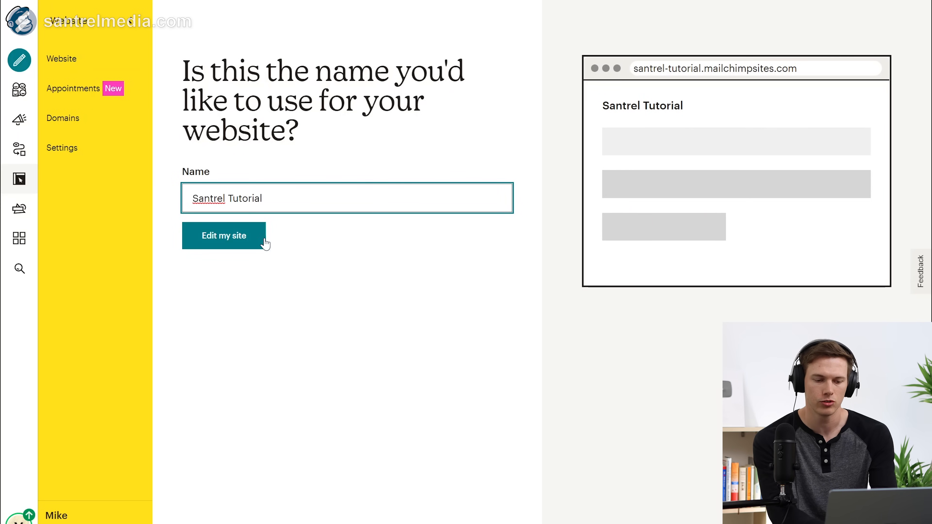
pyautogui.click(231, 243)
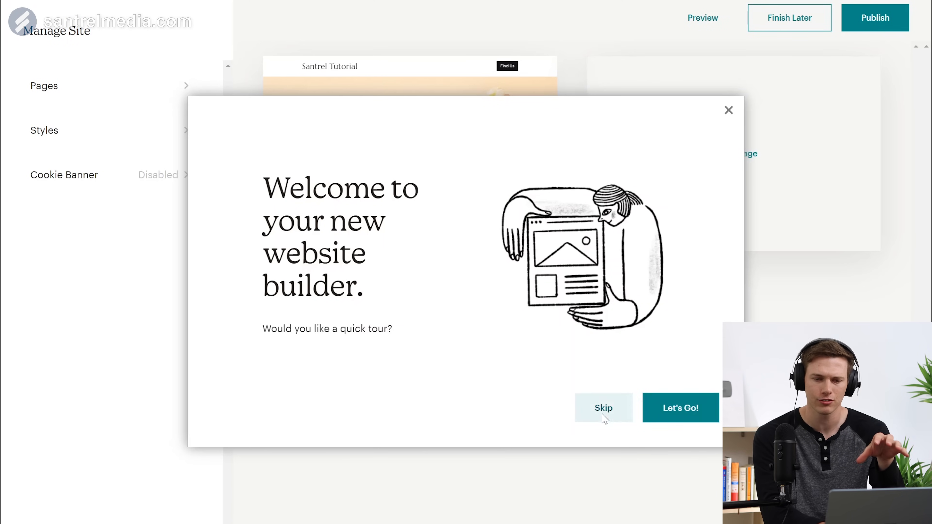
# Step: Dismiss the builder's welcome tour and review the Cookie Banner settings, leaving the banner disabled
pyautogui.click(728, 109)
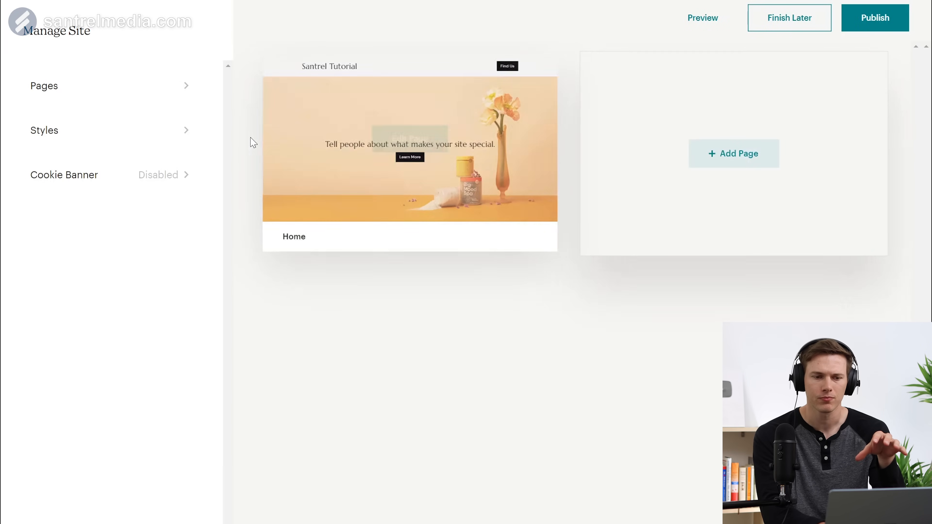
pyautogui.moveTo(395, 146)
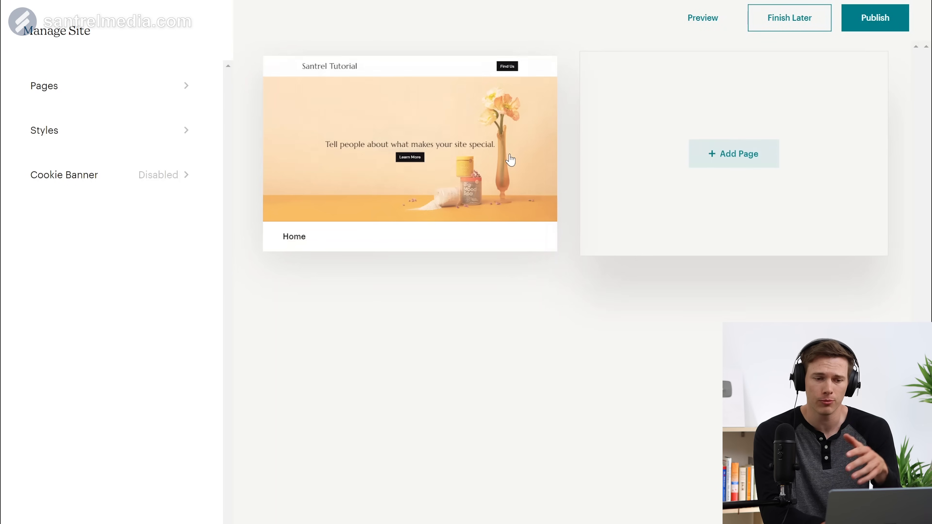
pyautogui.moveTo(472, 151)
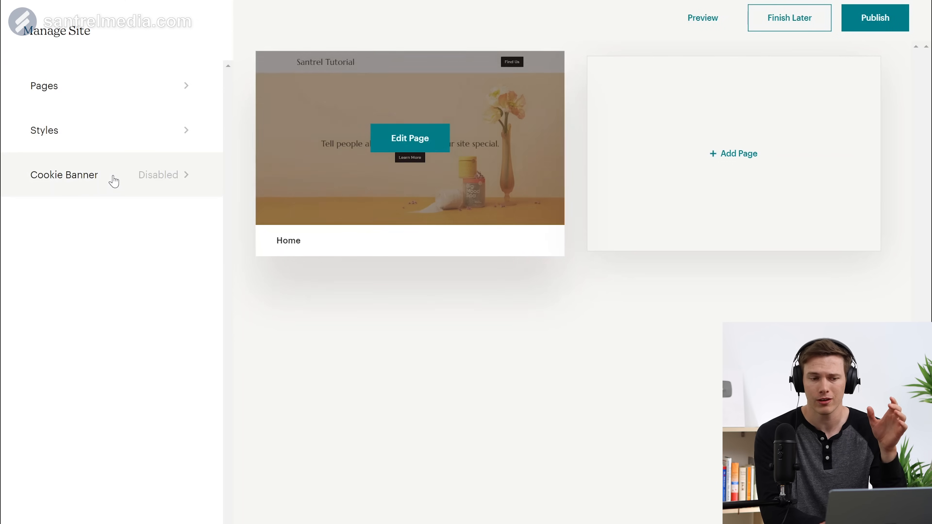
pyautogui.click(114, 180)
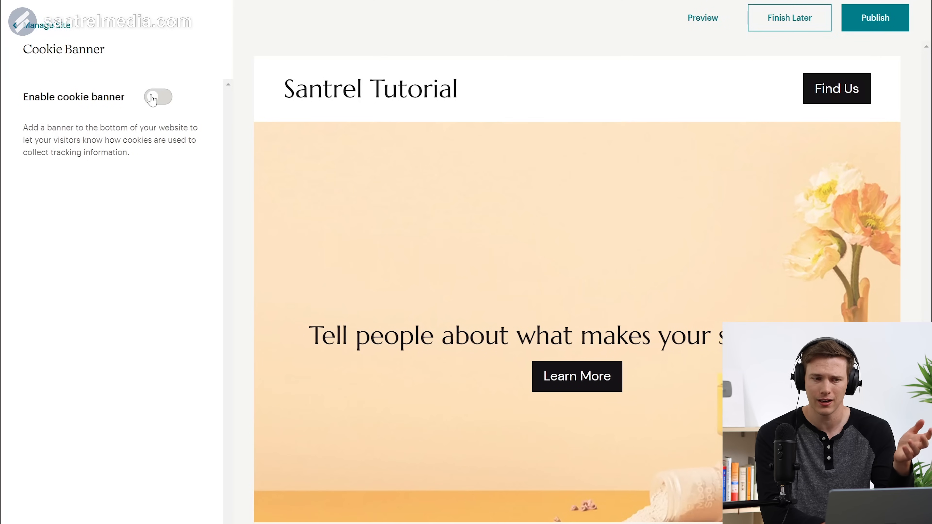
pyautogui.click(27, 26)
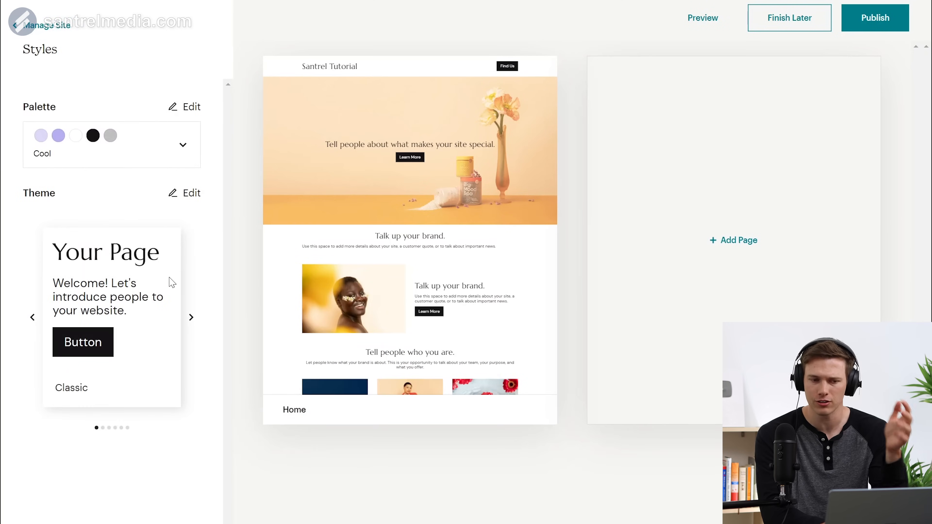
# Step: Preview the Modern theme and Balanced palette, then keep the Classic theme with the Cool palette
pyautogui.click(191, 317)
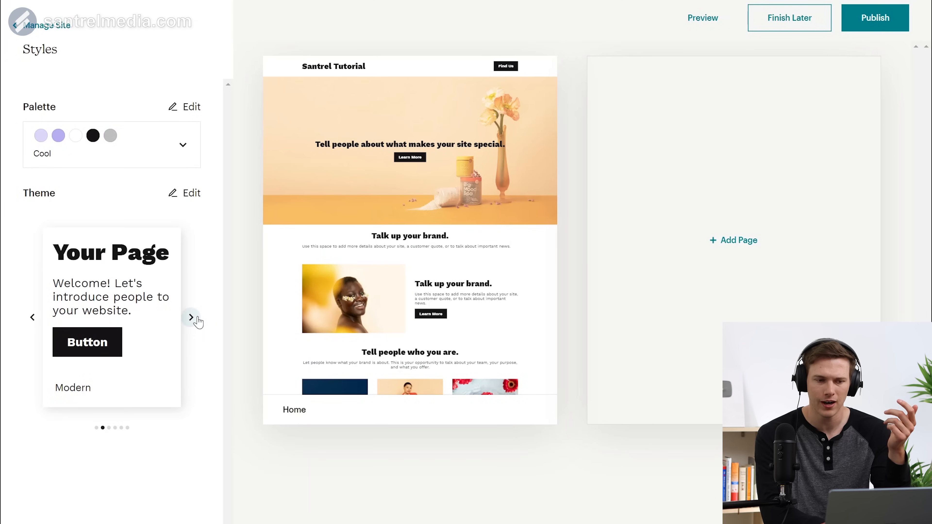
pyautogui.click(33, 316)
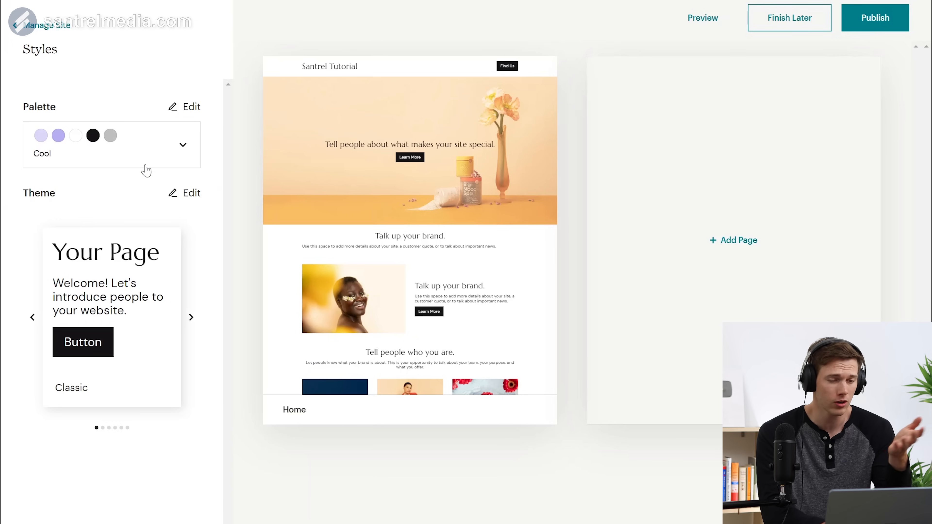
pyautogui.click(180, 147)
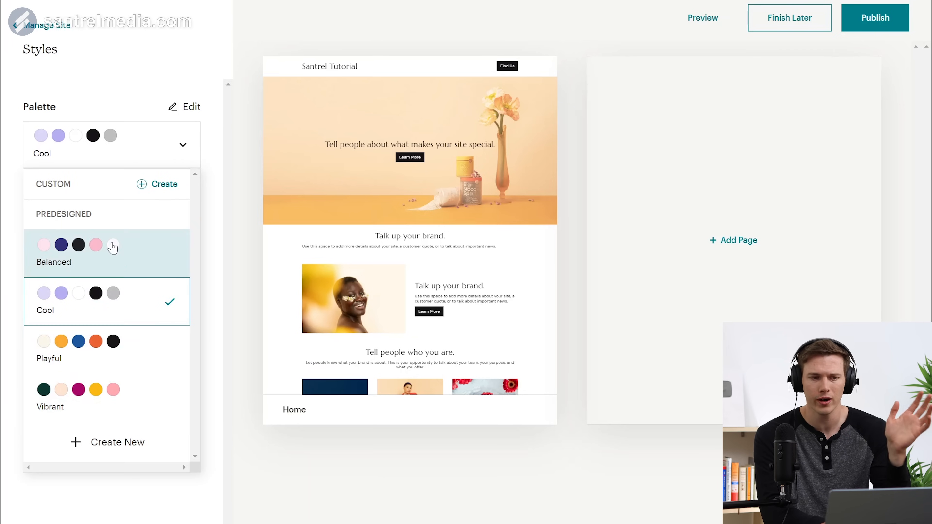
pyautogui.click(109, 244)
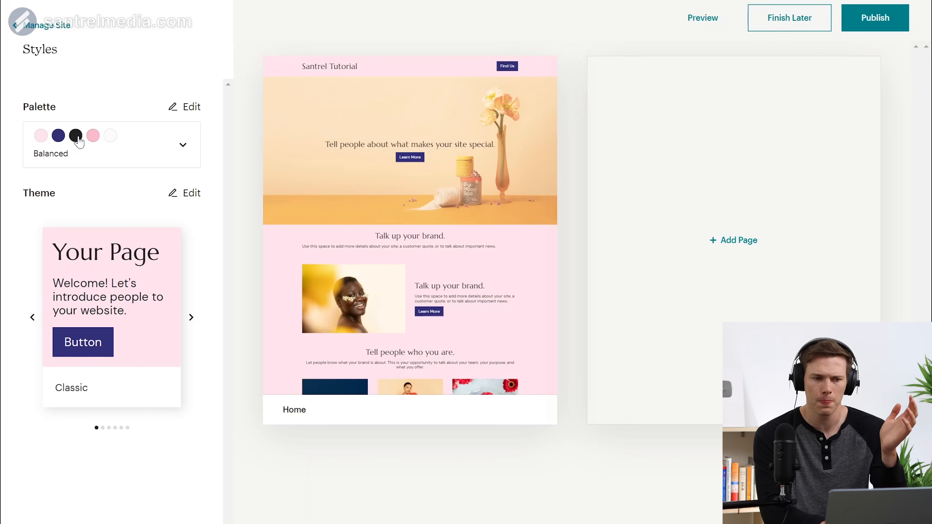
pyautogui.click(79, 142)
pyautogui.click(121, 301)
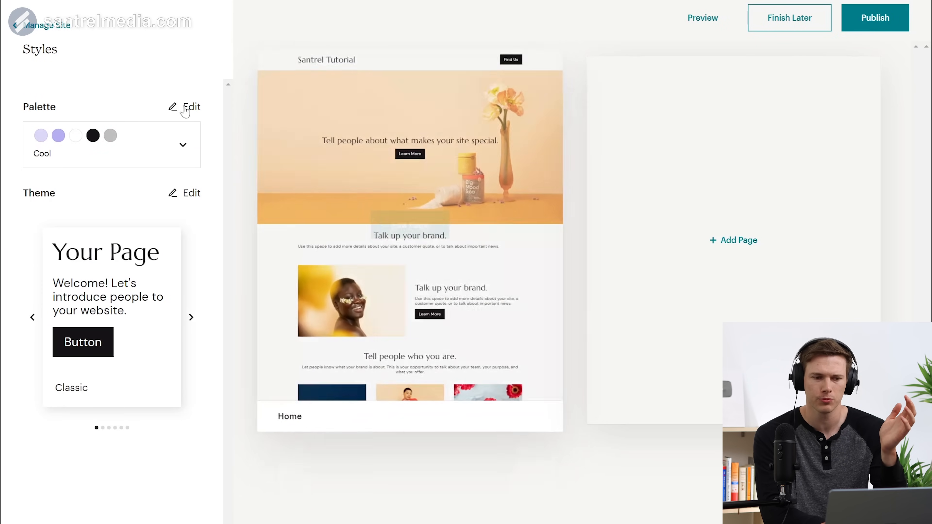
pyautogui.click(47, 25)
# Step: Open the Home page in the page editor and scroll down to the 'Talk up your brand.' text section
pyautogui.moveTo(407, 183)
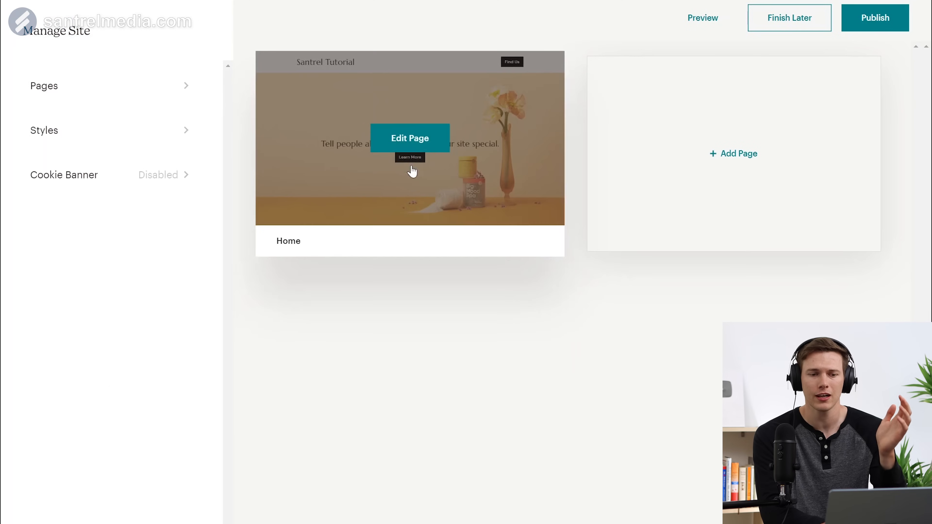
pyautogui.click(411, 139)
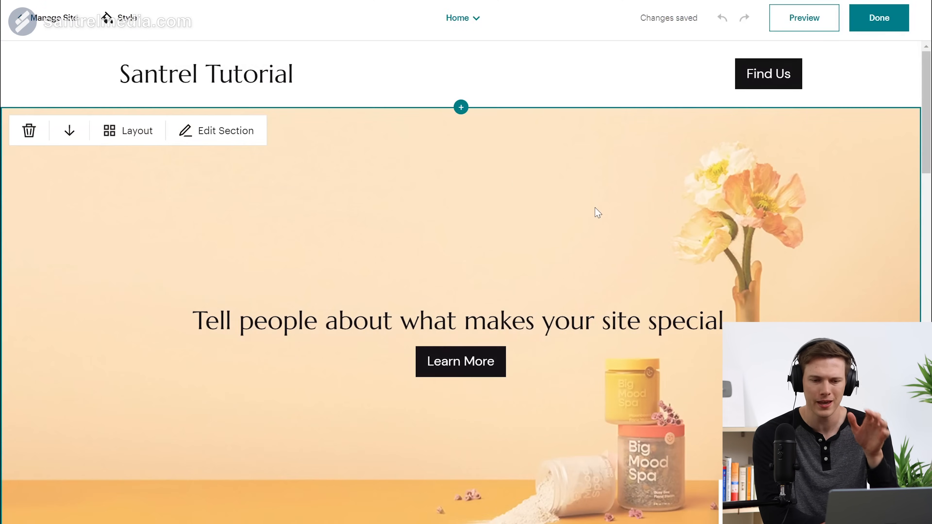
pyautogui.scroll(-5, 597, 212)
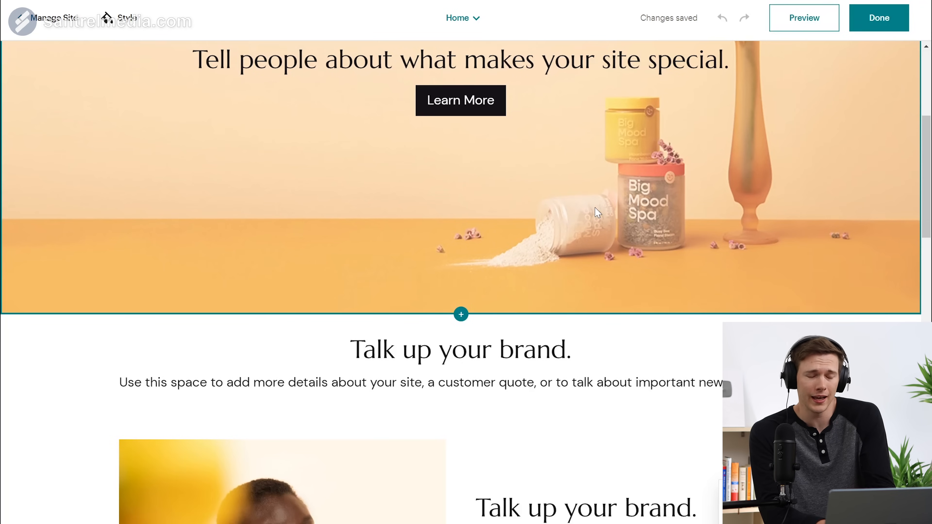
pyautogui.scroll(5, 597, 212)
pyautogui.scroll(-3, 597, 212)
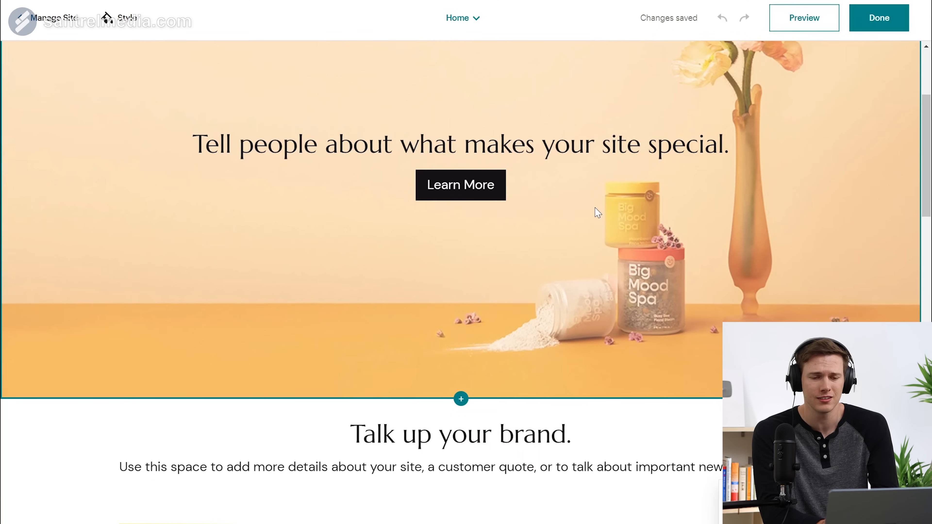
pyautogui.scroll(3, 598, 212)
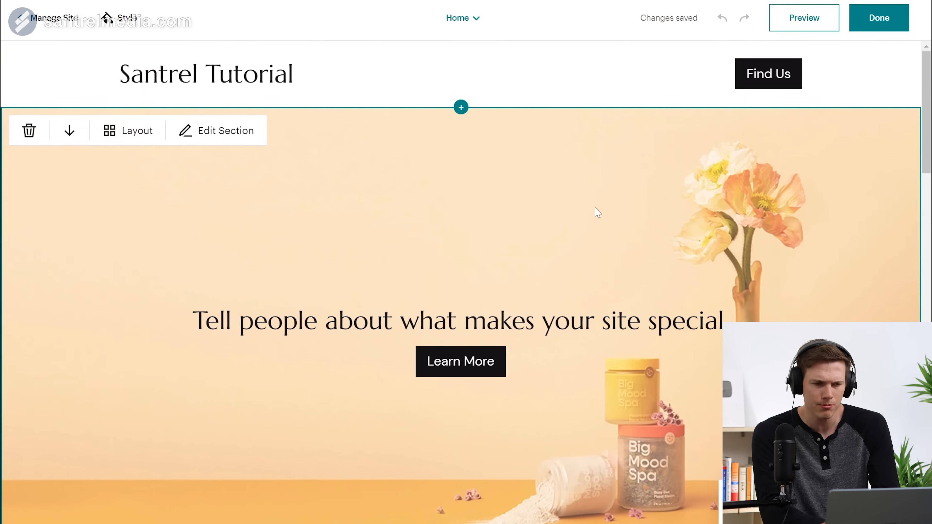
pyautogui.scroll(-5, 597, 212)
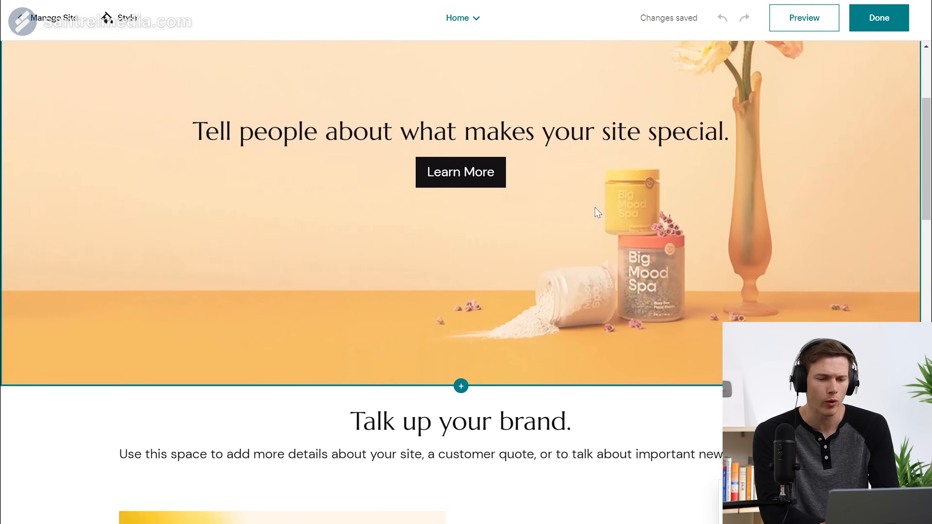
pyautogui.scroll(5, 596, 211)
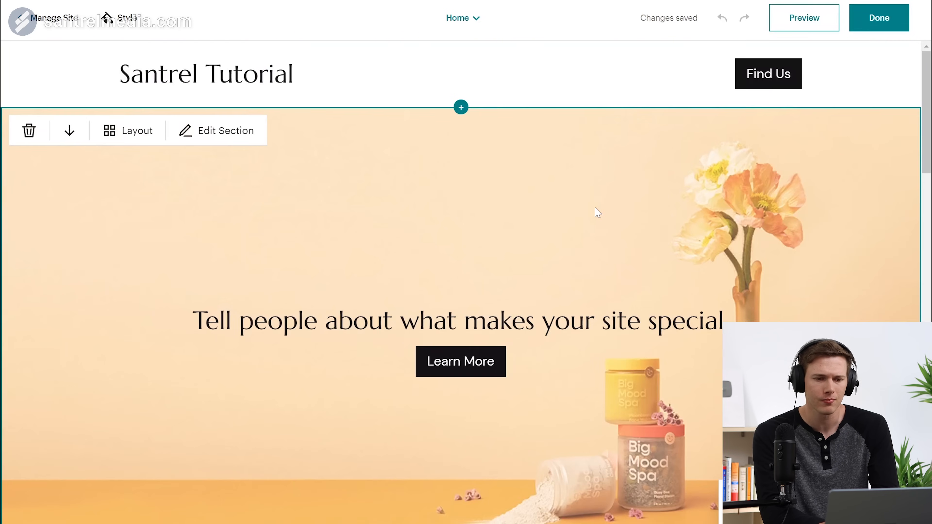
pyautogui.scroll(-1, 598, 212)
pyautogui.scroll(-2, 585, 285)
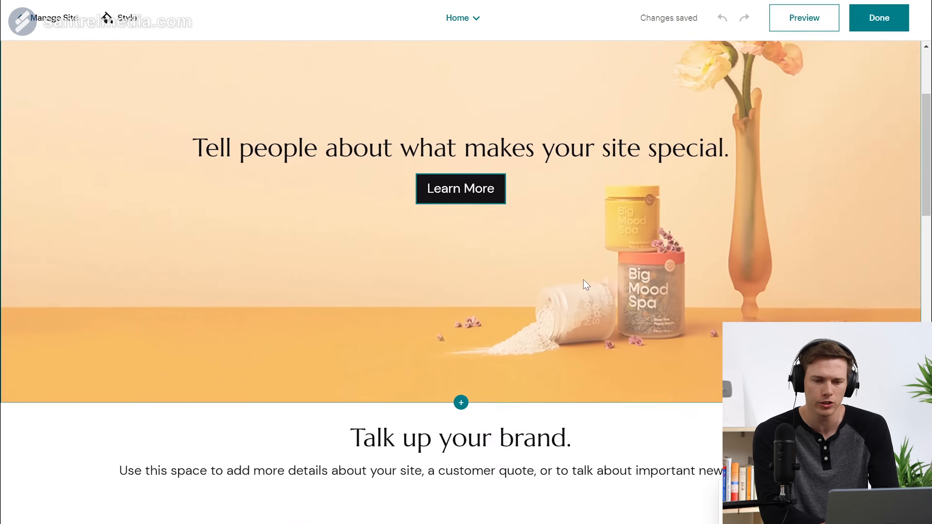
pyautogui.scroll(-1, 586, 285)
pyautogui.scroll(-4, 616, 209)
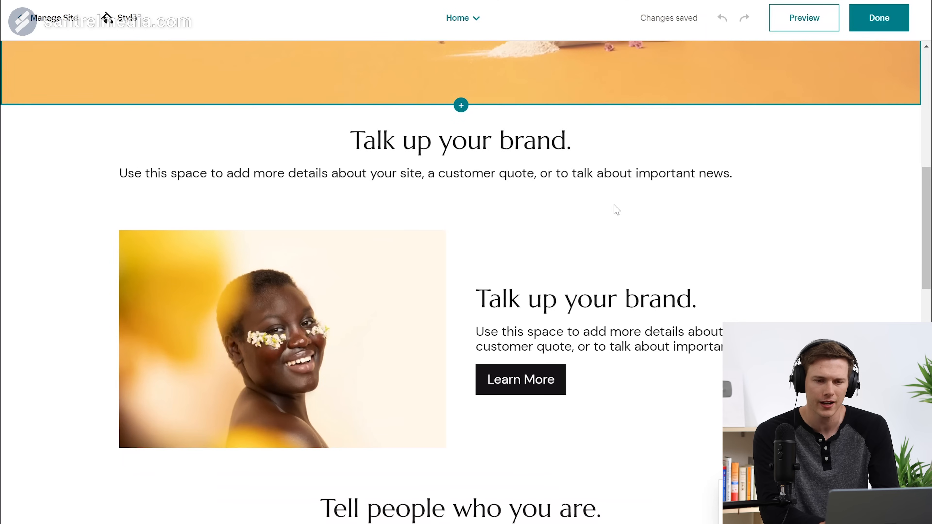
pyautogui.moveTo(445, 229)
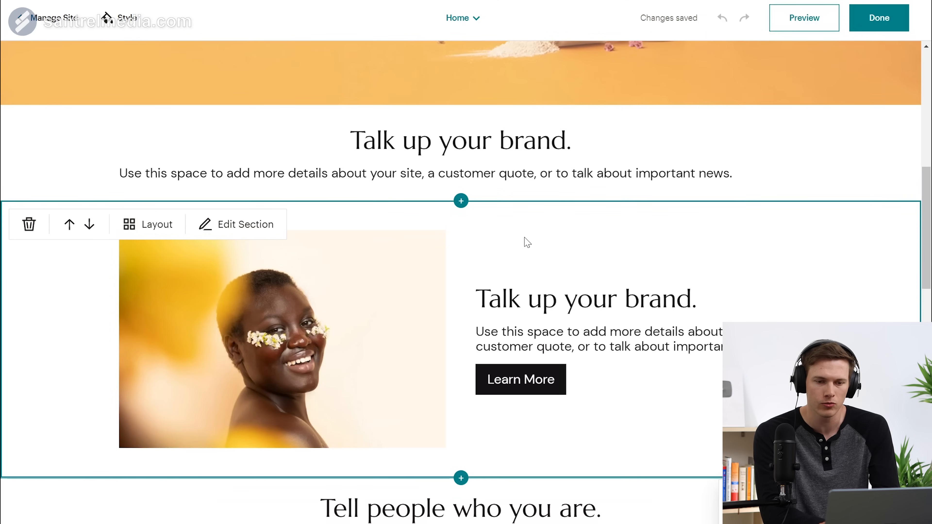
pyautogui.moveTo(449, 122)
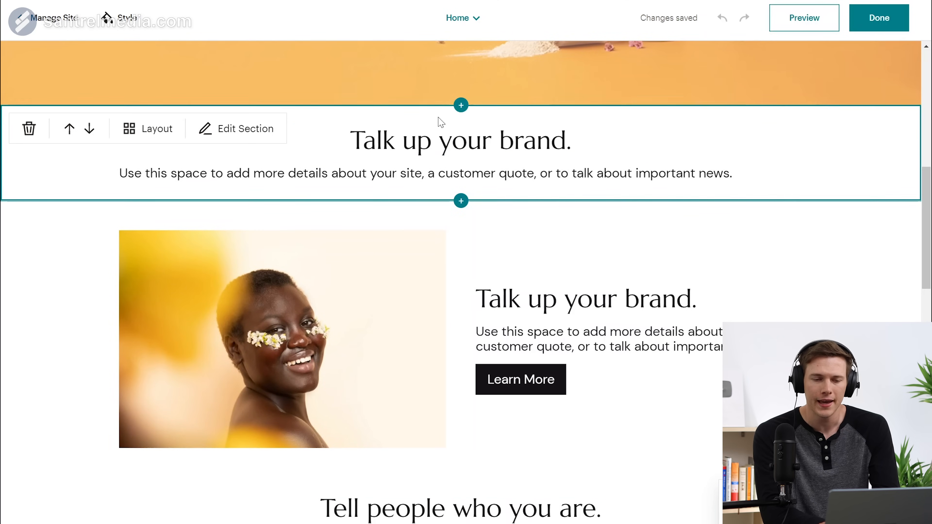
# Step: Set the background colour of the 'Talk up your brand.' text section to black
pyautogui.click(401, 118)
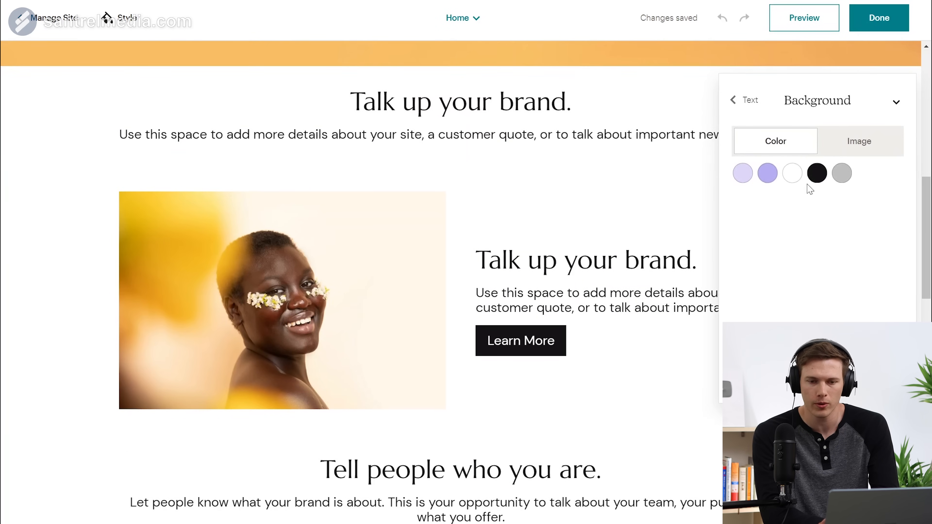
pyautogui.click(816, 172)
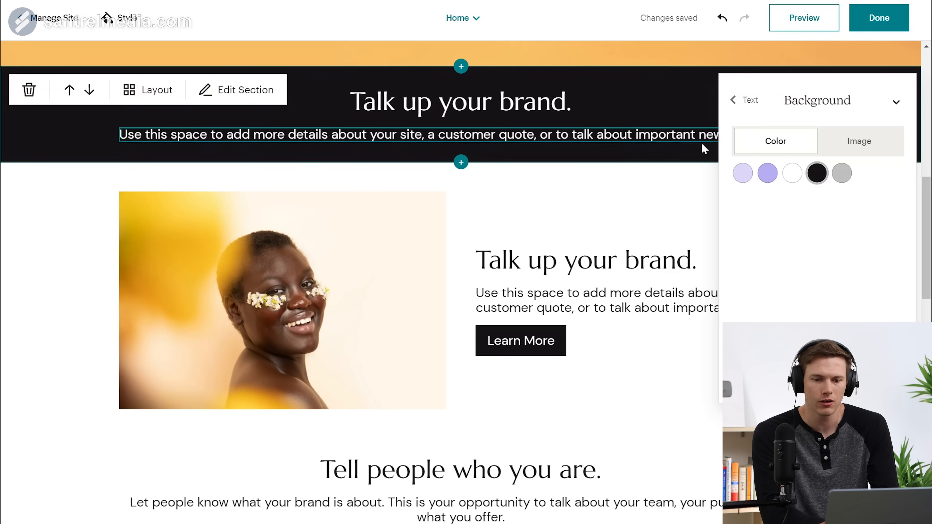
pyautogui.click(843, 142)
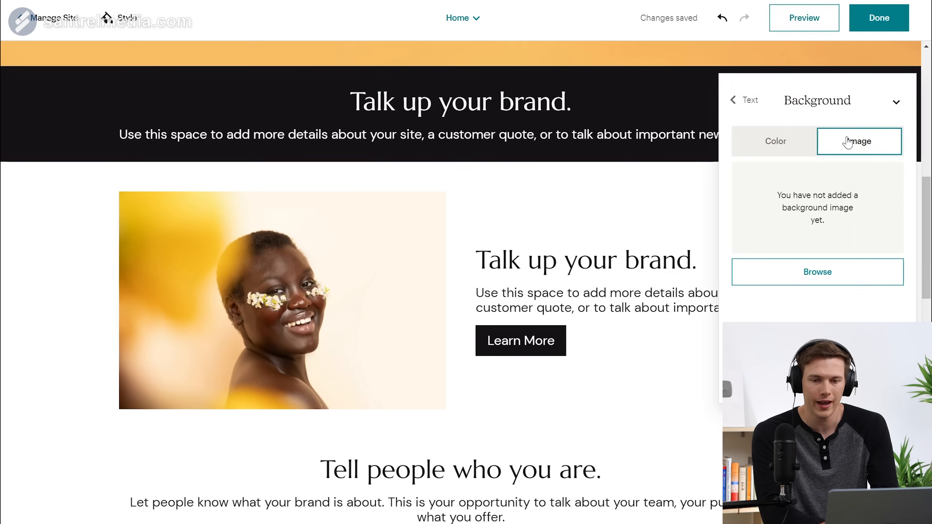
pyautogui.click(738, 104)
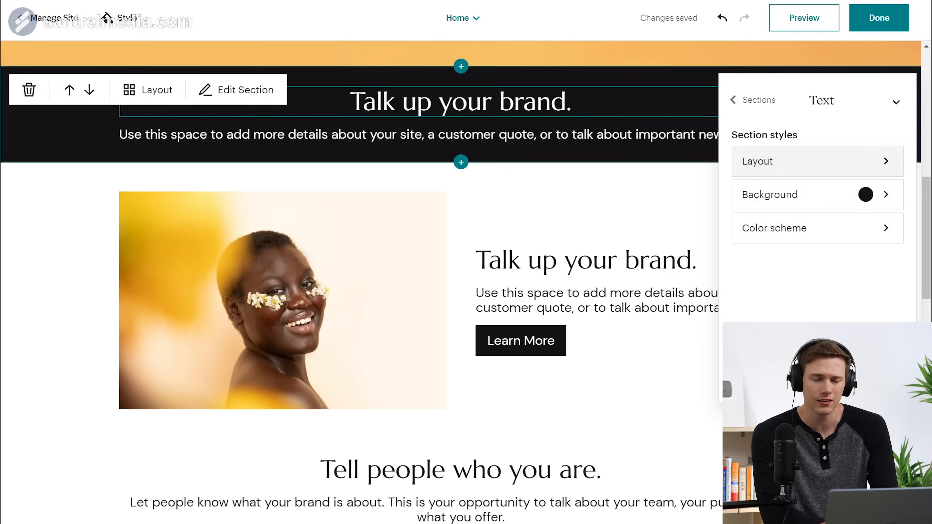
pyautogui.click(452, 101)
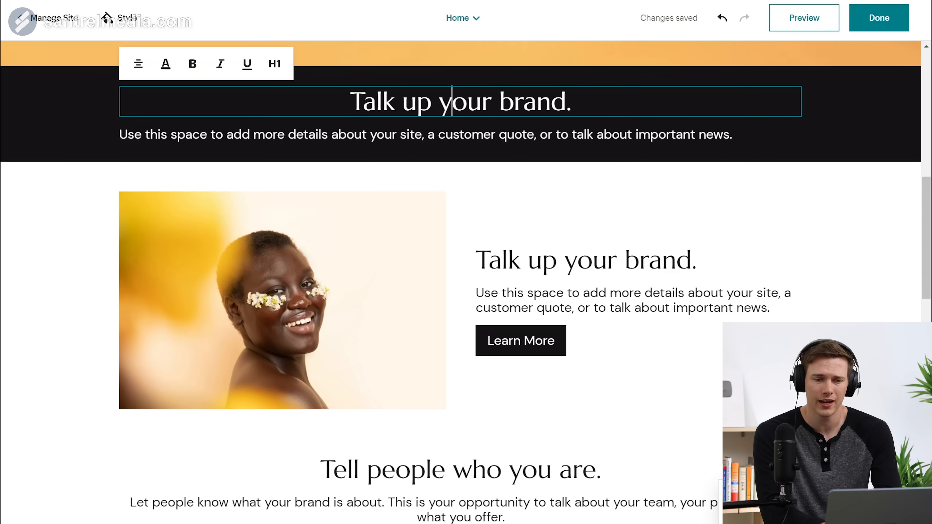
# Step: Change the heading to 'We sell stuff' and the paragraph to italic 'chan\ge this tezt', then select 'this'
pyautogui.hotkey('ctrl', 'a')
pyautogui.write('e sell stuff')
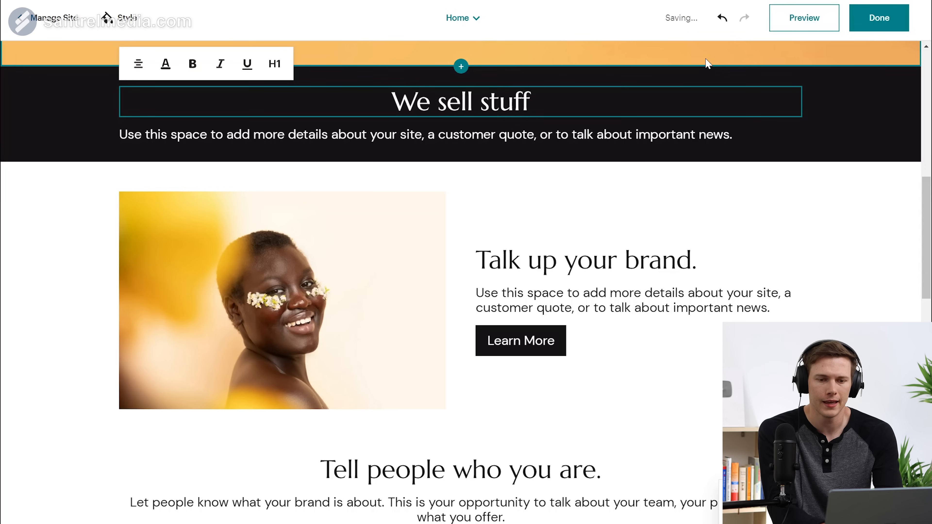
pyautogui.click(632, 134)
pyautogui.hotkey('ctrl', 'a')
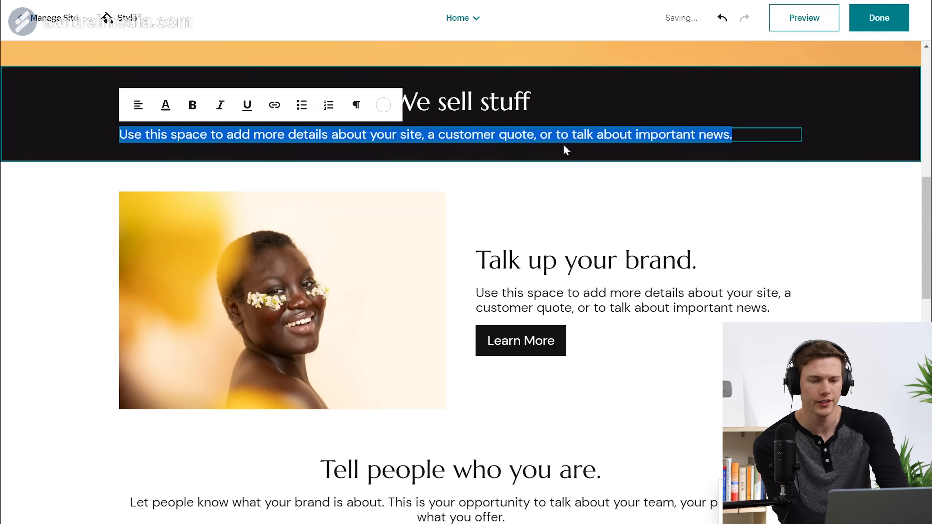
pyautogui.write('chan\\ge this tes')
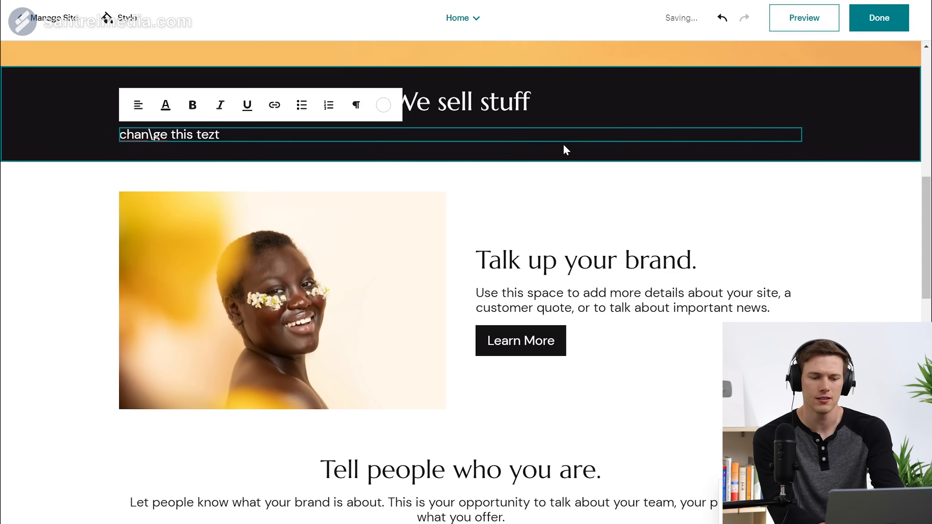
pyautogui.hotkey('ctrl', 'a')
pyautogui.click(220, 105)
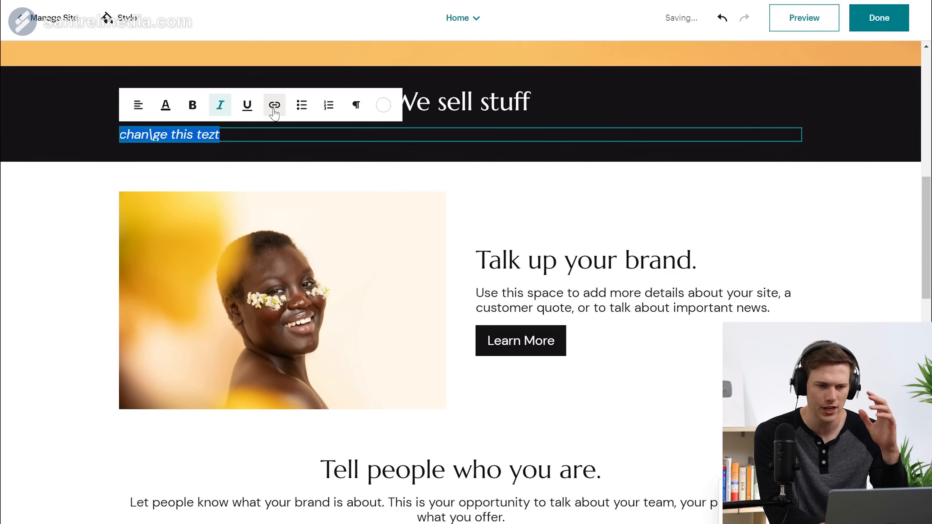
pyautogui.click(183, 134)
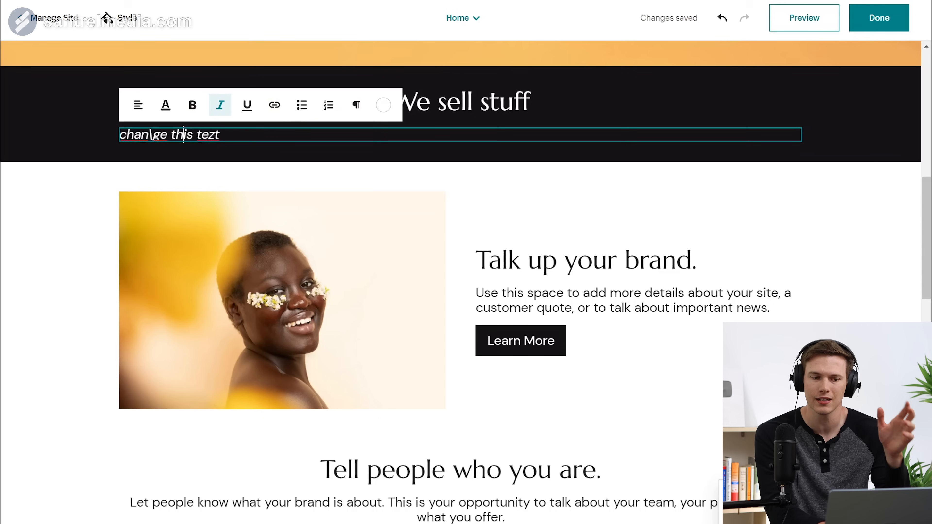
pyautogui.moveTo(171, 135); pyautogui.dragTo(194, 135)
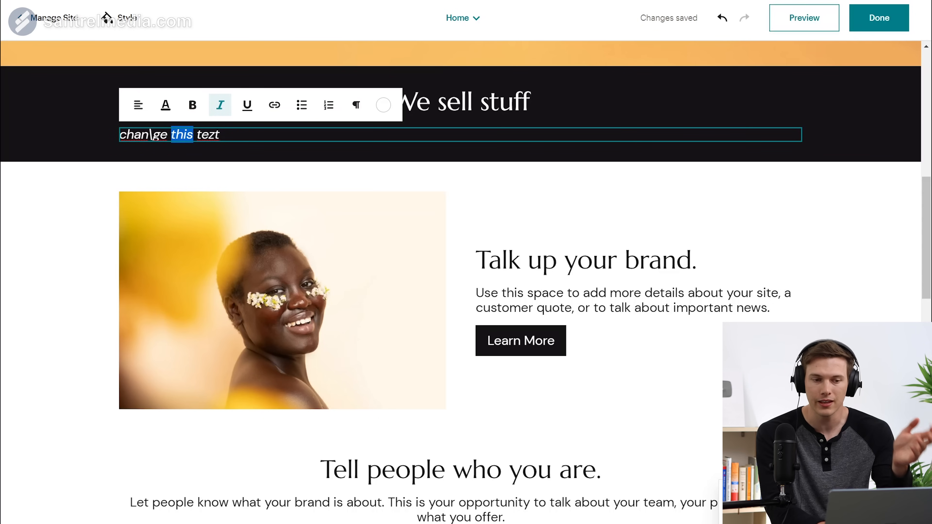
pyautogui.click(275, 106)
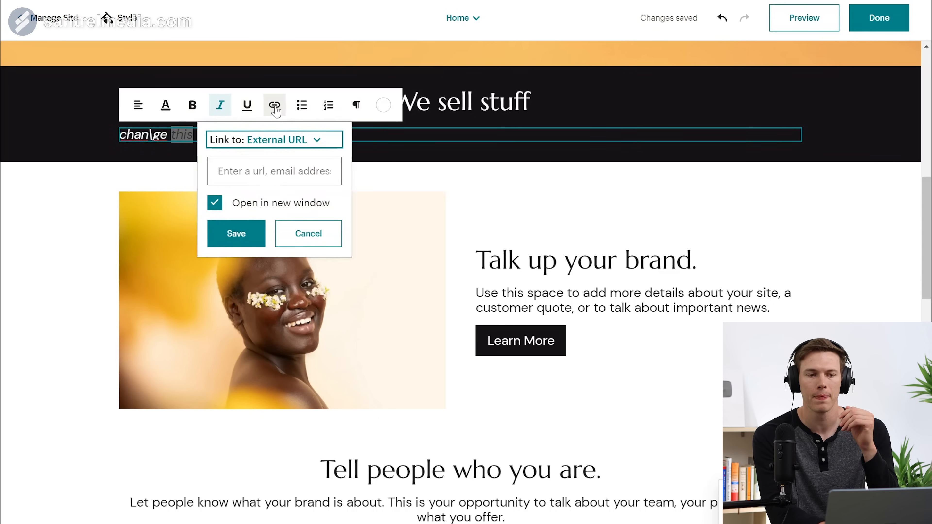
pyautogui.click(299, 143)
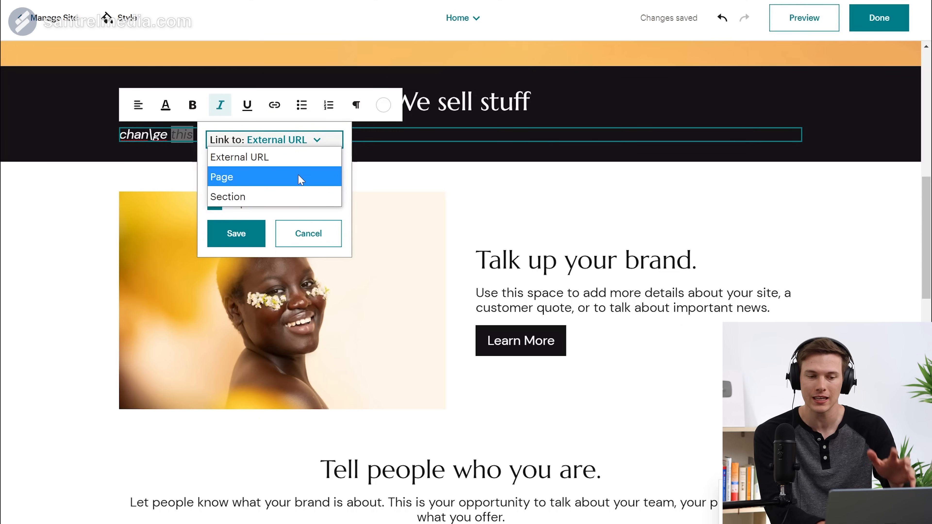
pyautogui.click(316, 254)
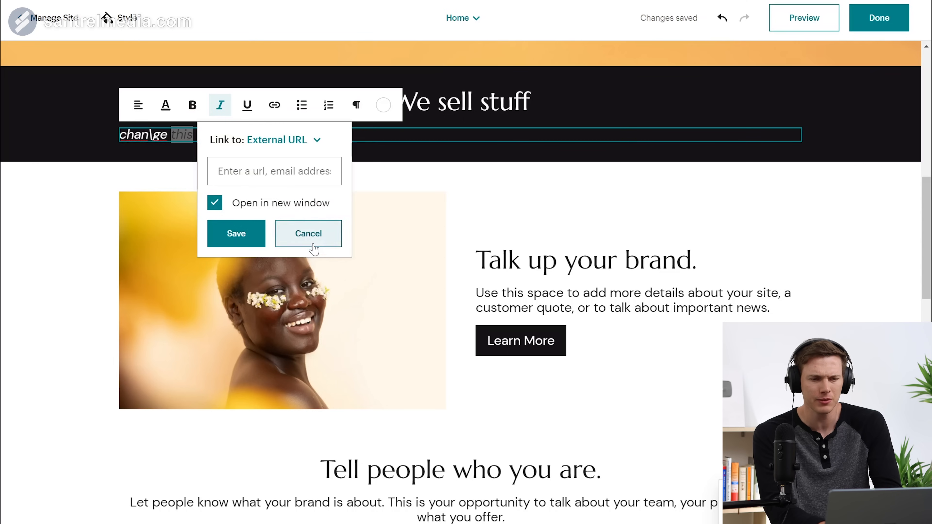
pyautogui.click(314, 242)
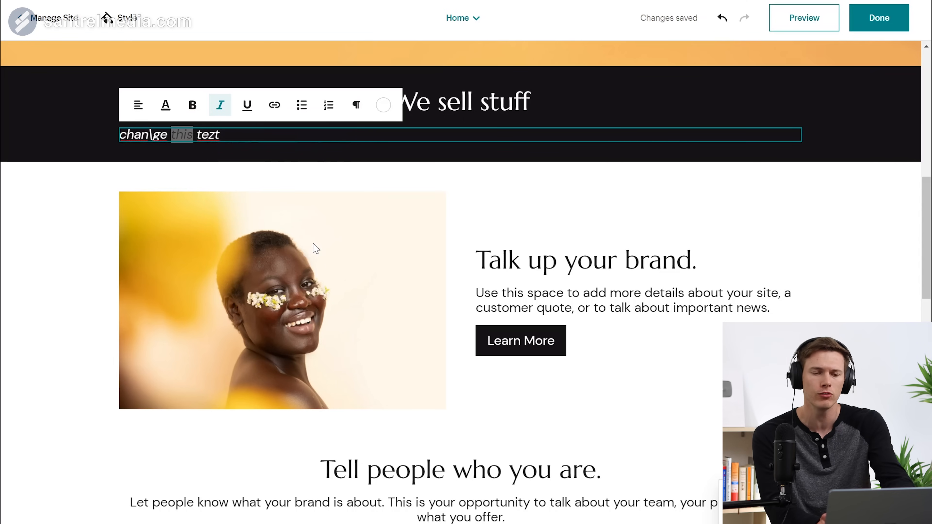
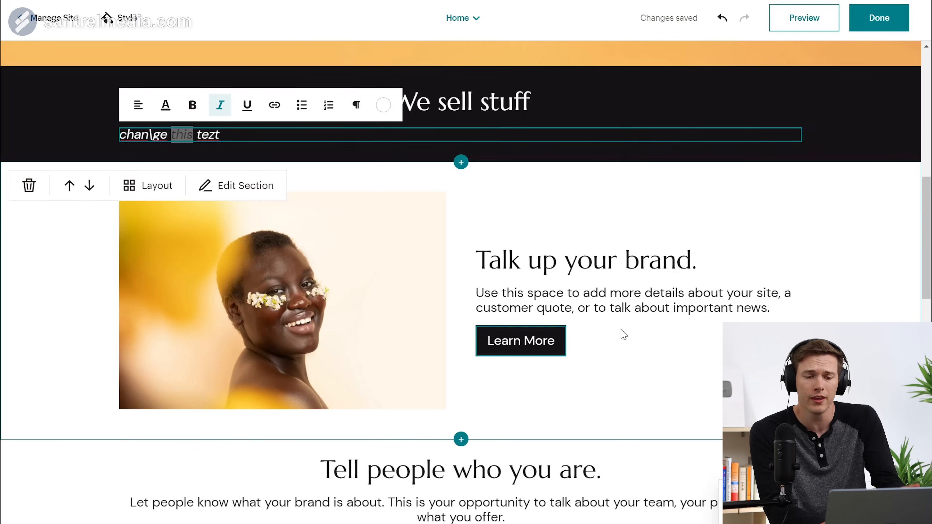
# Step: Give the 'Talk up your brand.' text block a purple background
pyautogui.scroll(-5, 623, 334)
pyautogui.scroll(-4, 623, 334)
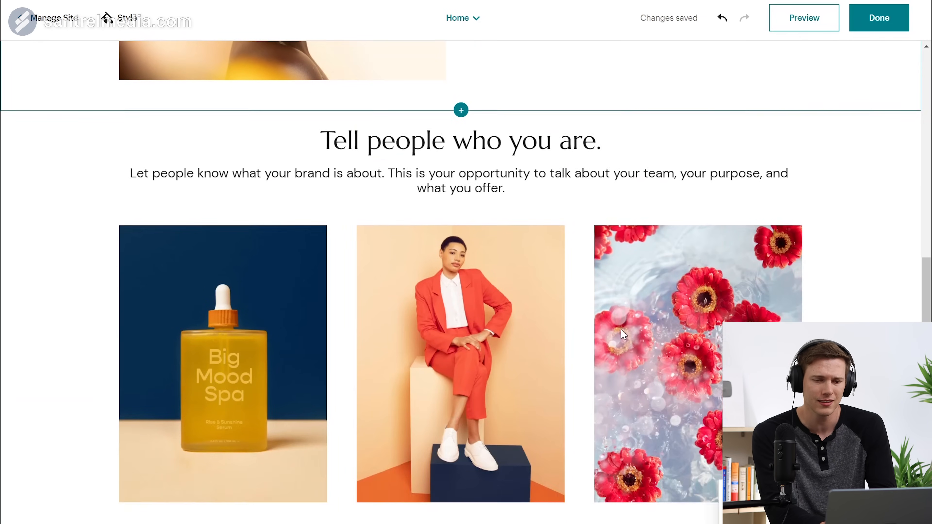
pyautogui.scroll(13, 623, 334)
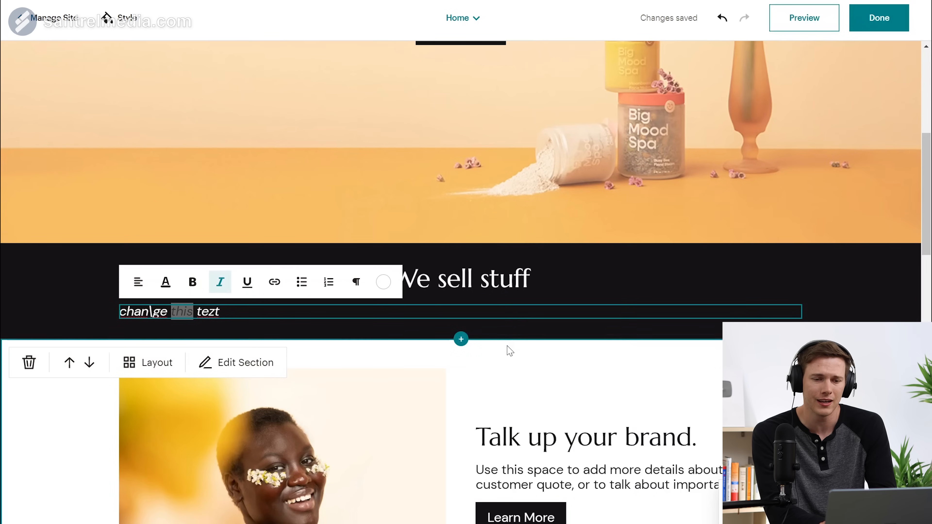
pyautogui.scroll(-5, 513, 345)
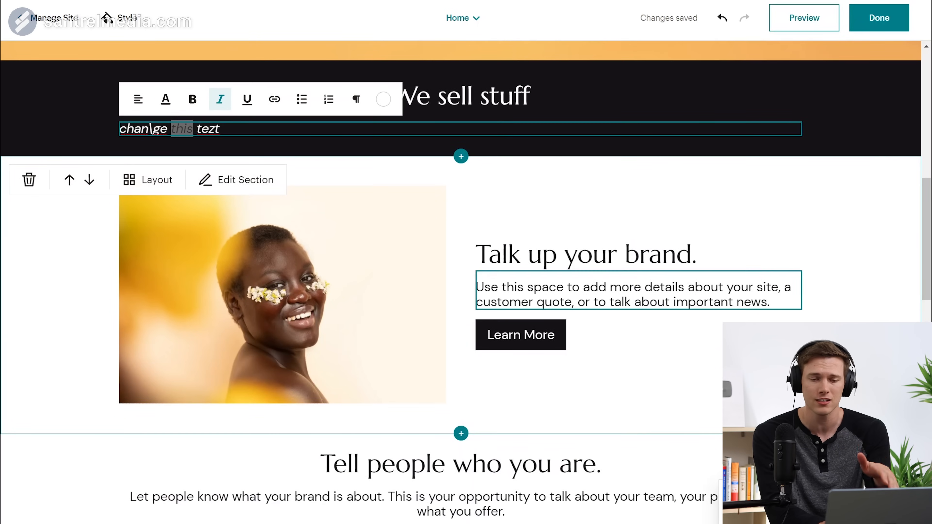
pyautogui.click(606, 254)
pyautogui.click(602, 303)
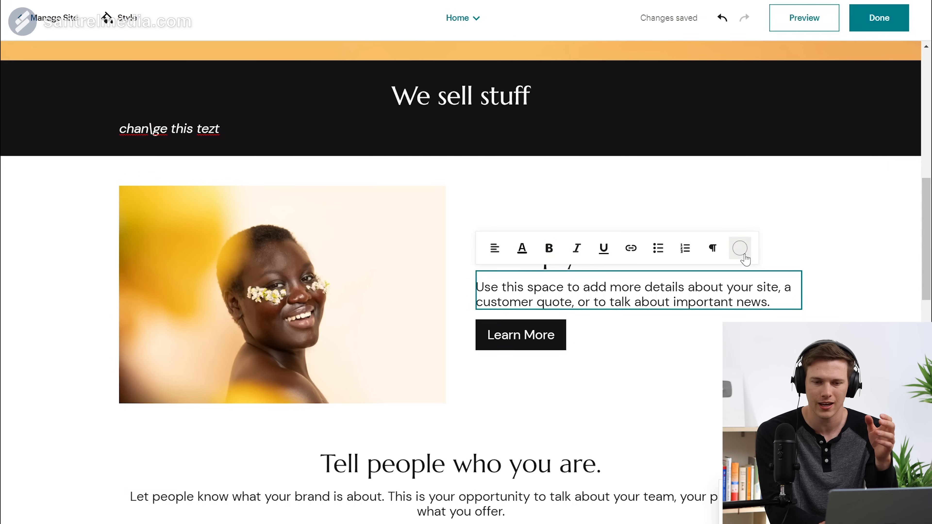
pyautogui.click(740, 248)
pyautogui.click(739, 206)
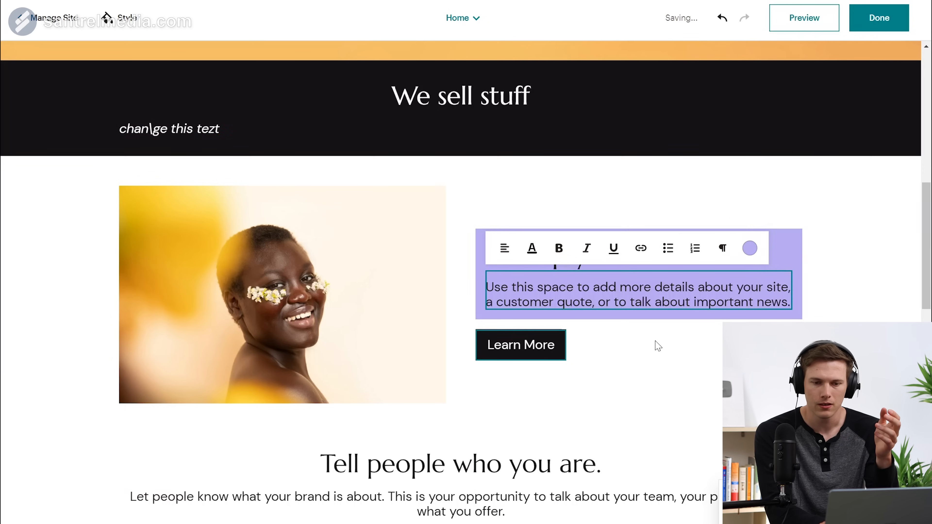
# Step: Make the Learn More button peach with a corner radius of 15
pyautogui.click(659, 348)
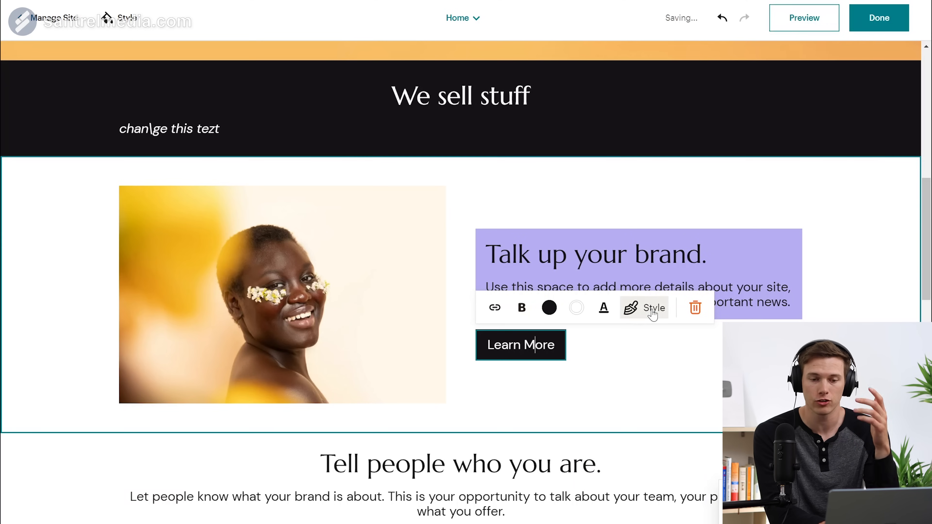
pyautogui.click(501, 315)
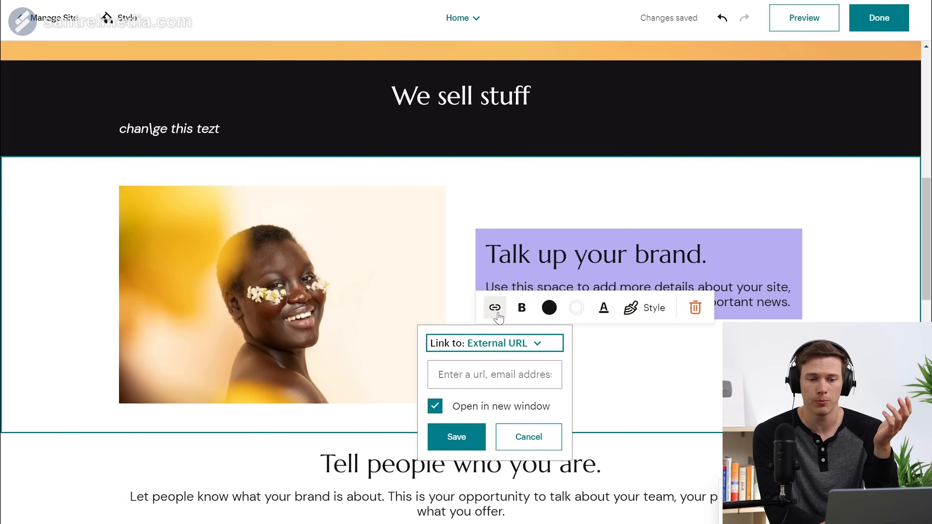
pyautogui.click(547, 312)
pyautogui.click(546, 244)
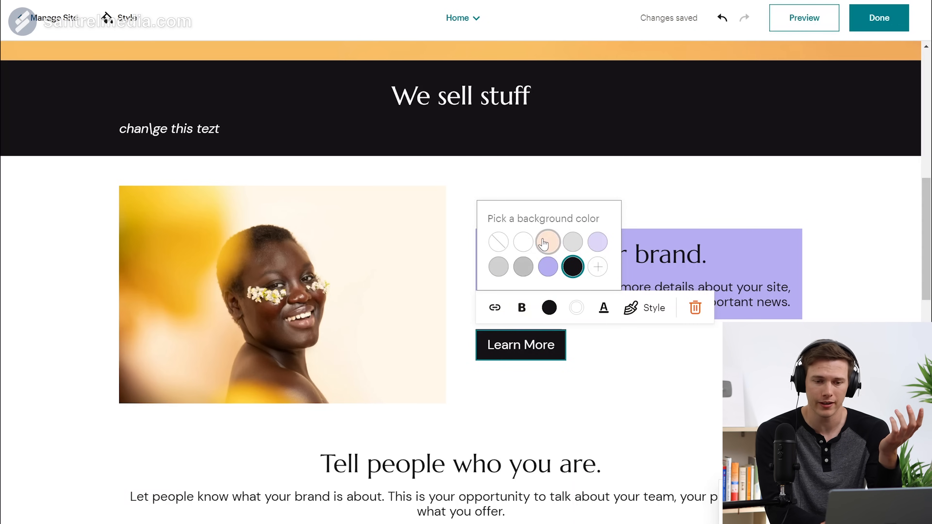
pyautogui.click(632, 308)
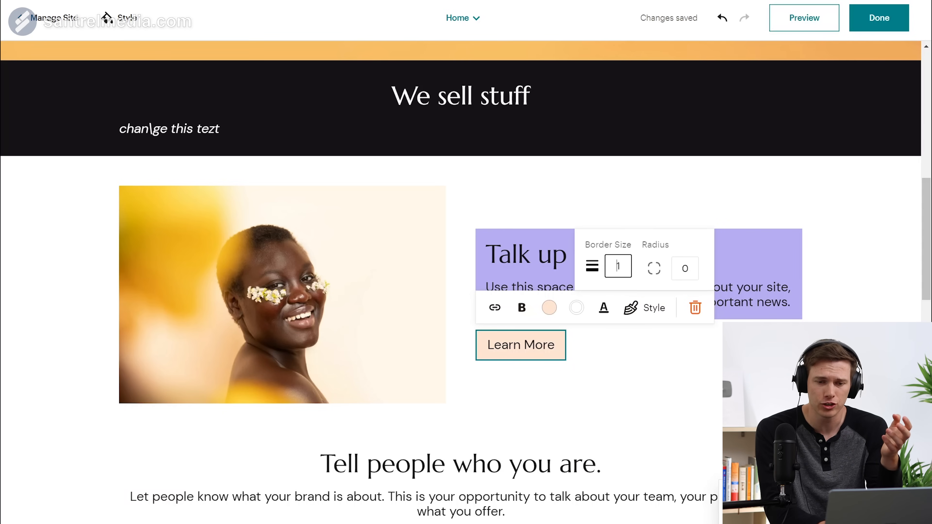
pyautogui.click(688, 268)
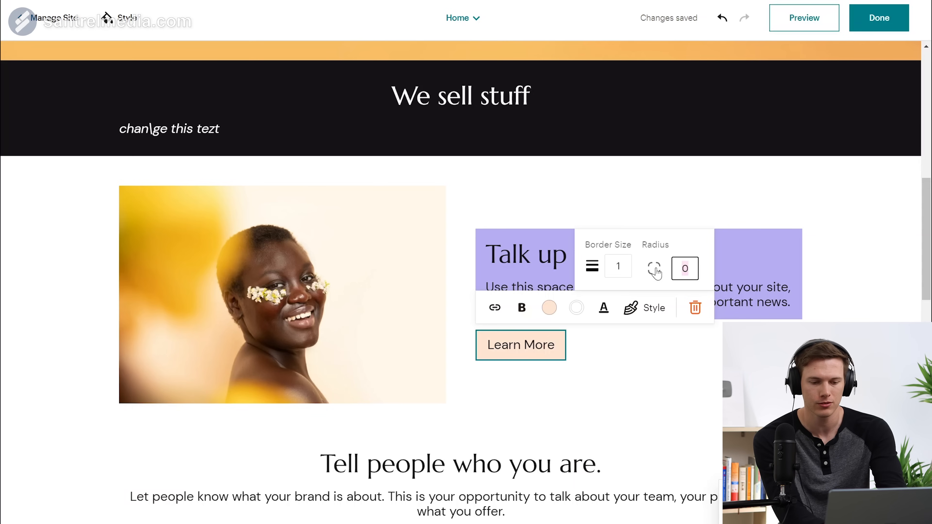
pyautogui.write('15')
pyautogui.click(577, 380)
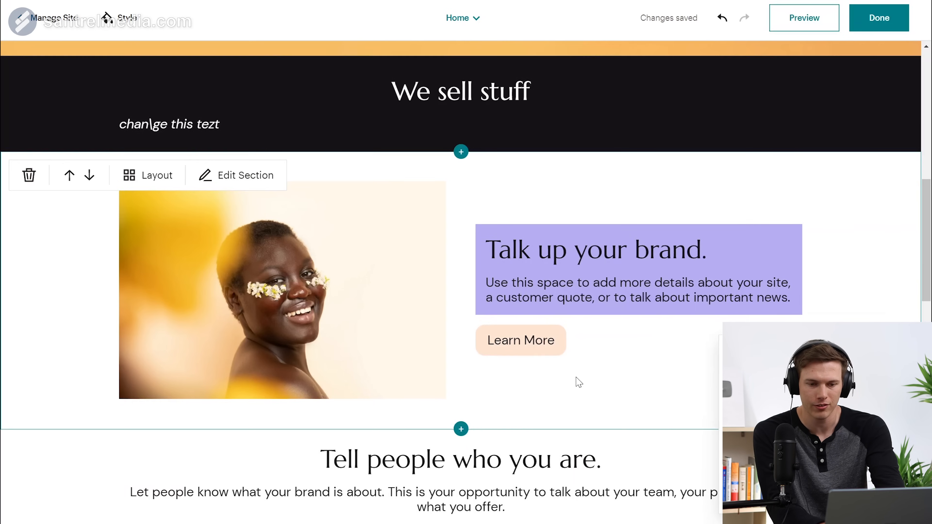
pyautogui.click(537, 255)
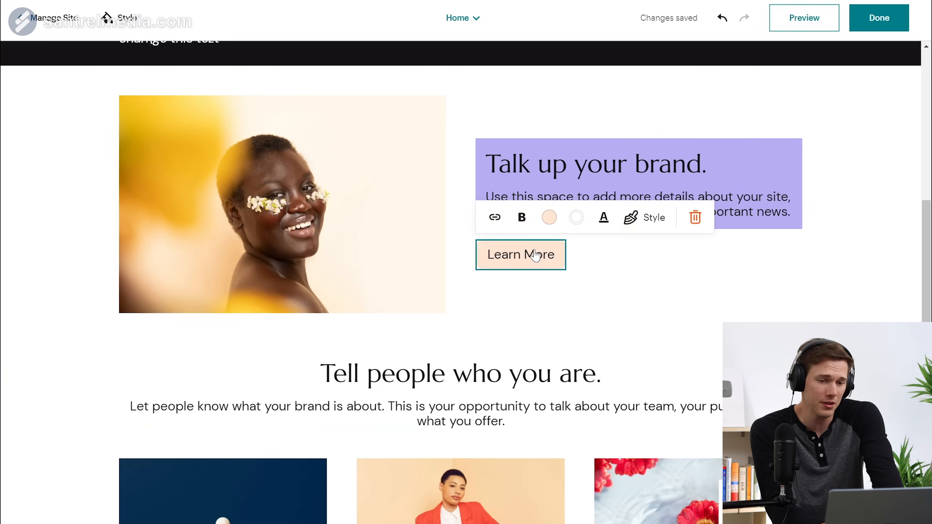
# Step: Round the portrait image's corners to 15
pyautogui.click(382, 263)
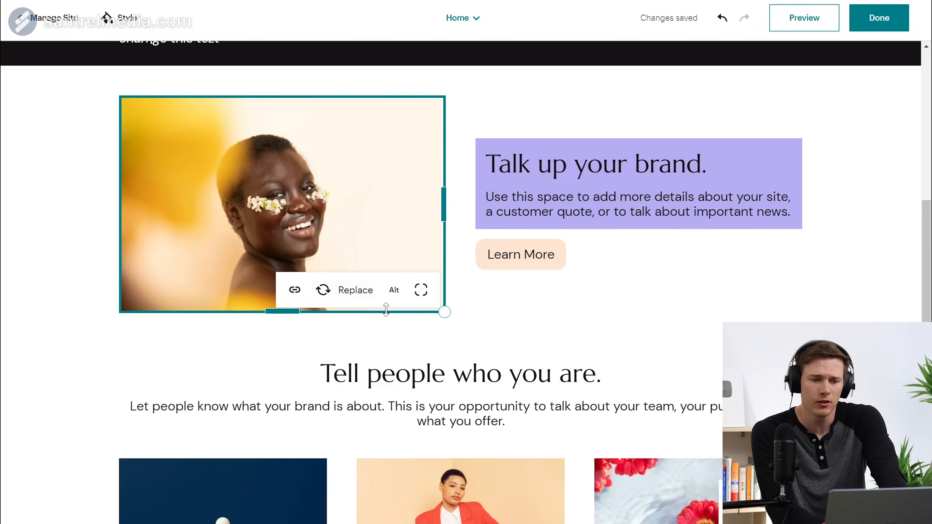
pyautogui.click(421, 290)
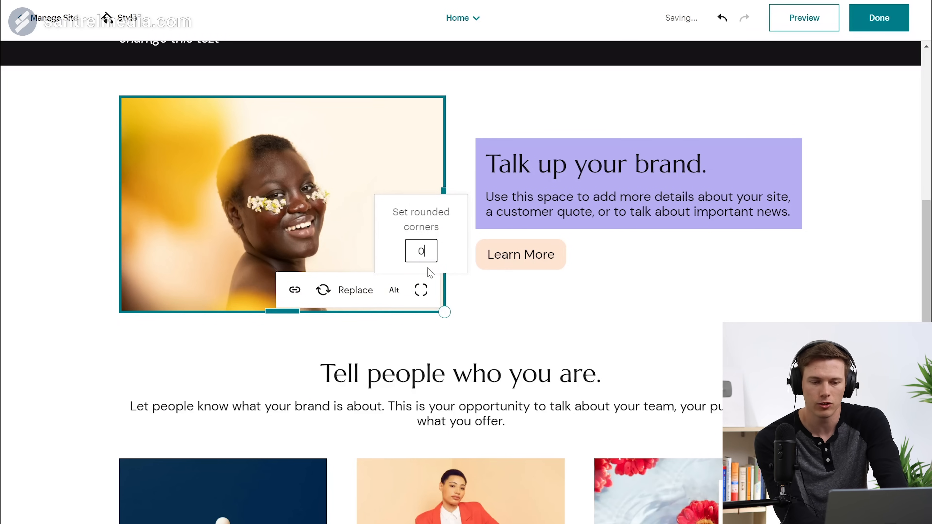
pyautogui.write('15')
pyautogui.click(294, 290)
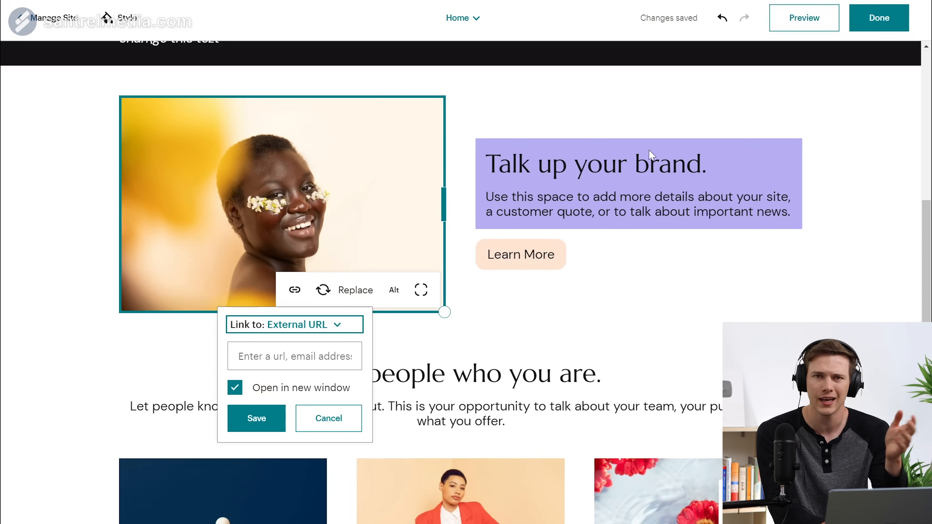
pyautogui.click(793, 291)
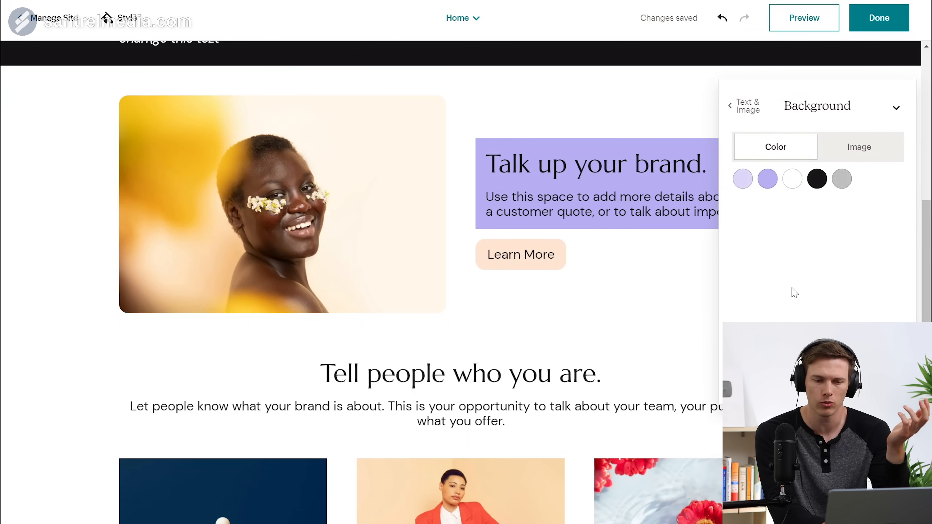
# Step: Move the Subscribe section up three places, above 'We sell stuff' and just below the hero banner
pyautogui.scroll(-7, 702, 288)
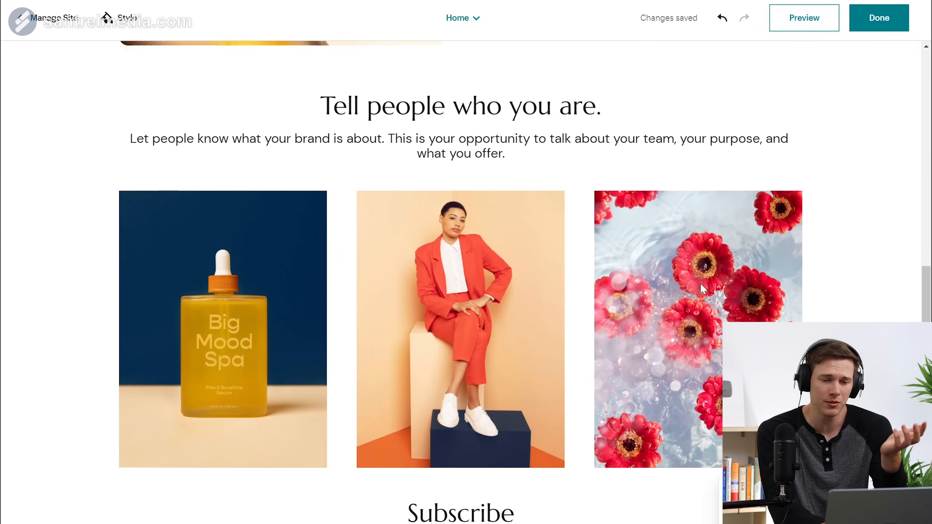
pyautogui.scroll(-12, 701, 288)
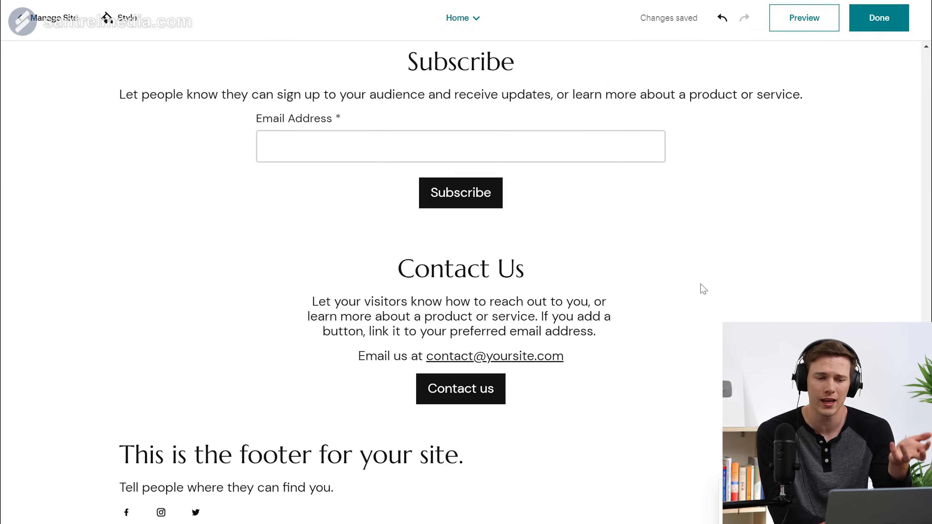
pyautogui.scroll(-2, 703, 289)
pyautogui.scroll(20, 703, 288)
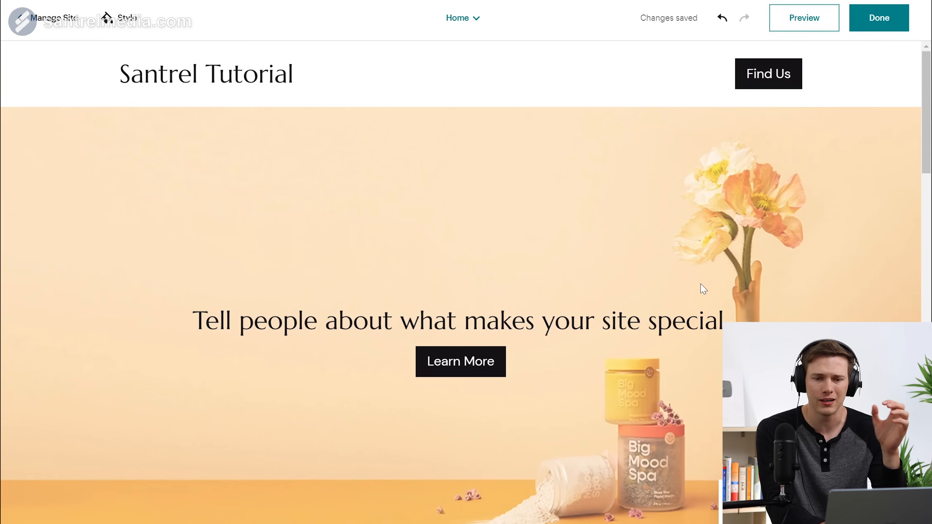
pyautogui.scroll(-20, 703, 289)
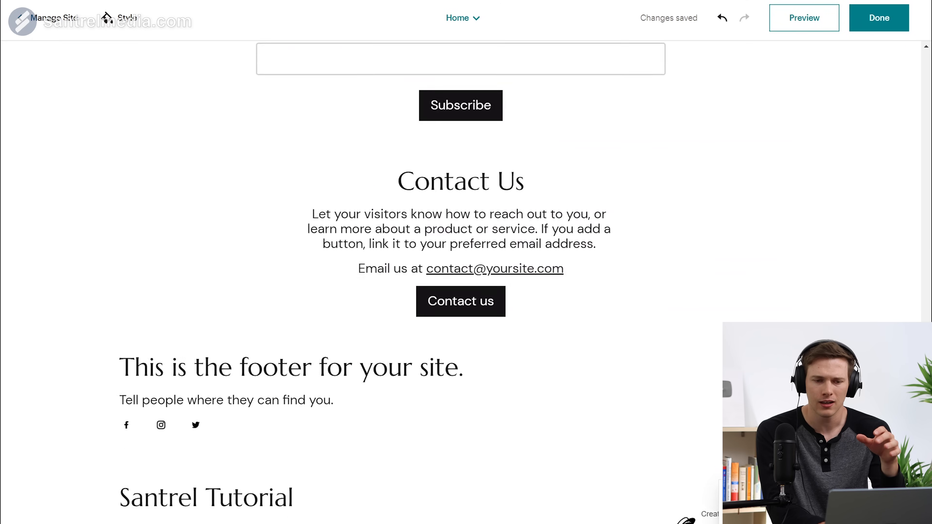
pyautogui.scroll(5, 703, 288)
pyautogui.scroll(1, 704, 289)
pyautogui.moveTo(703, 289)
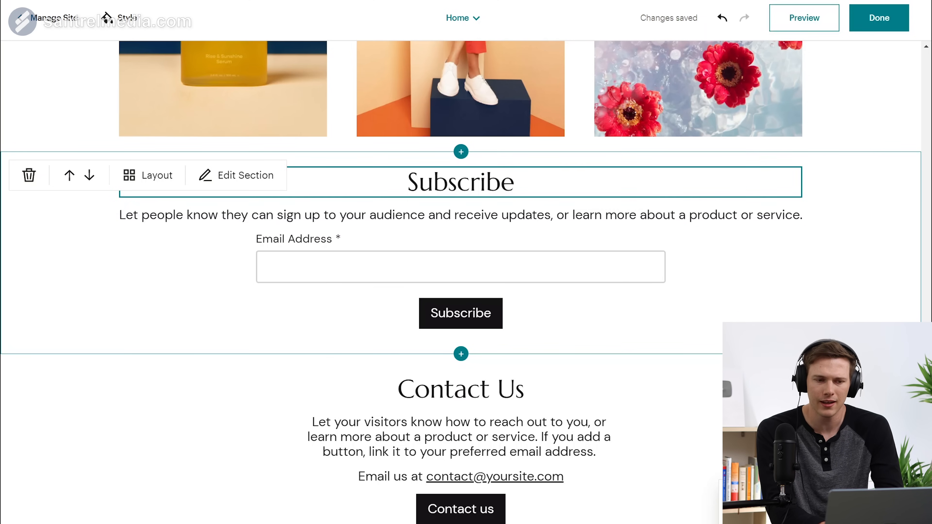
pyautogui.scroll(2, 458, 271)
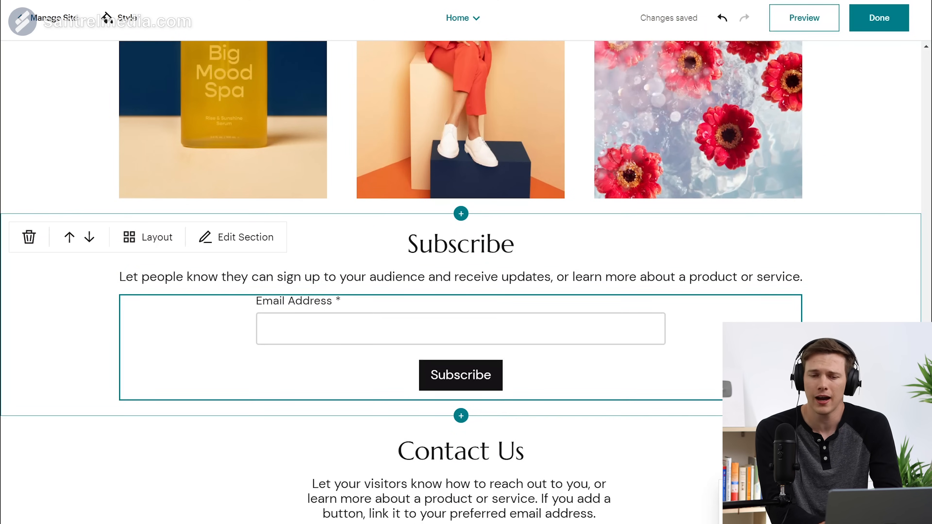
pyautogui.scroll(1, 873, 165)
pyautogui.scroll(4, 874, 165)
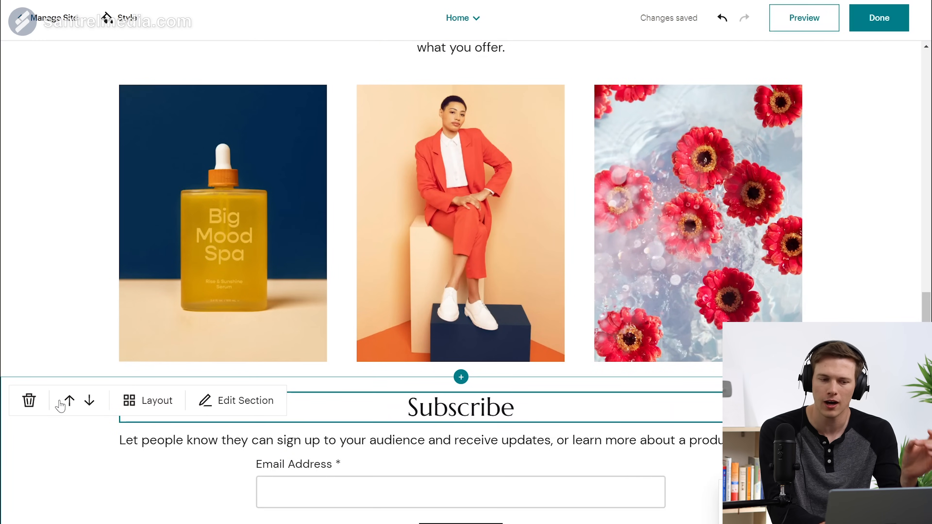
pyautogui.click(68, 400)
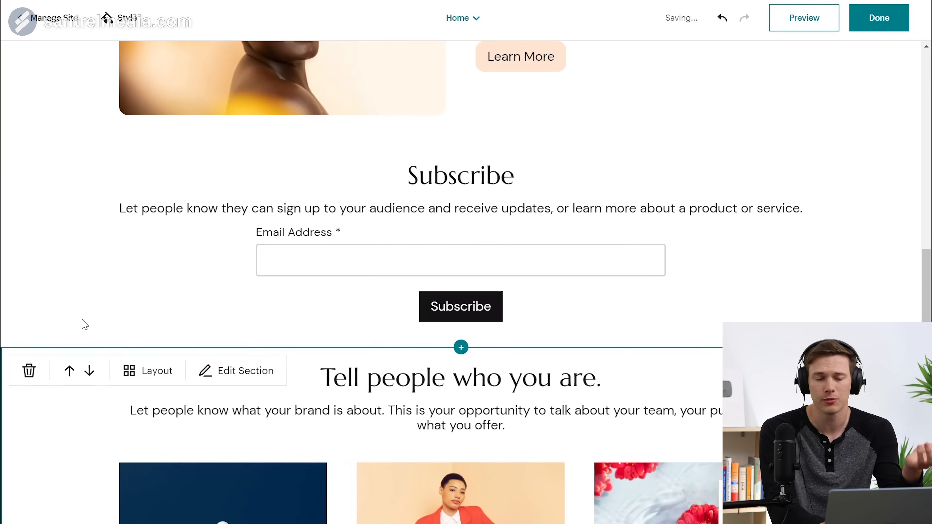
pyautogui.click(69, 173)
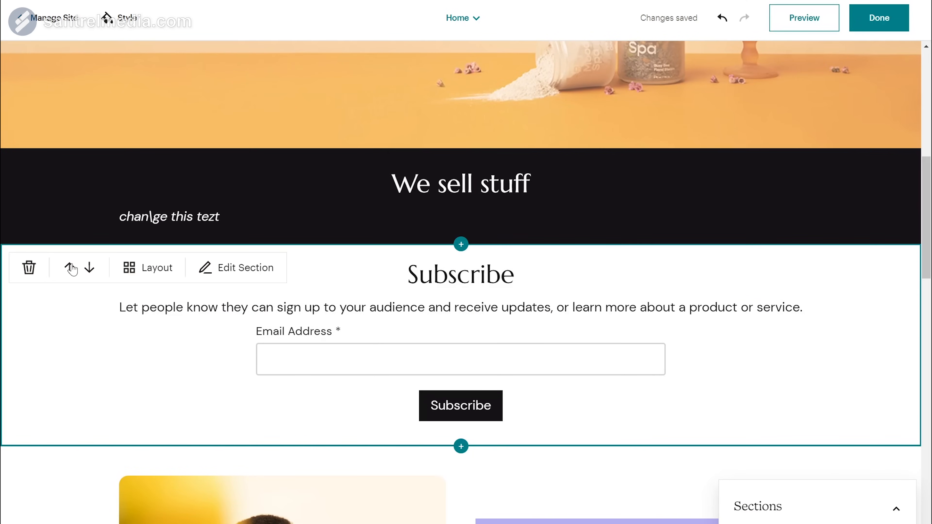
pyautogui.click(69, 267)
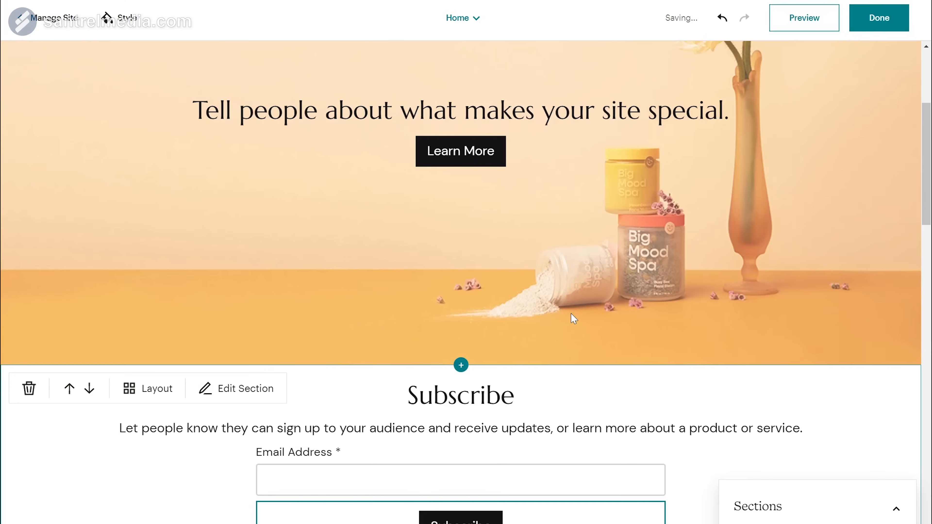
pyautogui.click(485, 395)
# Step: Add 'to our newsletter' to the Subscribe heading, then add First Name, Last Name and a required Birthday field to the signup form
pyautogui.write('to our new')
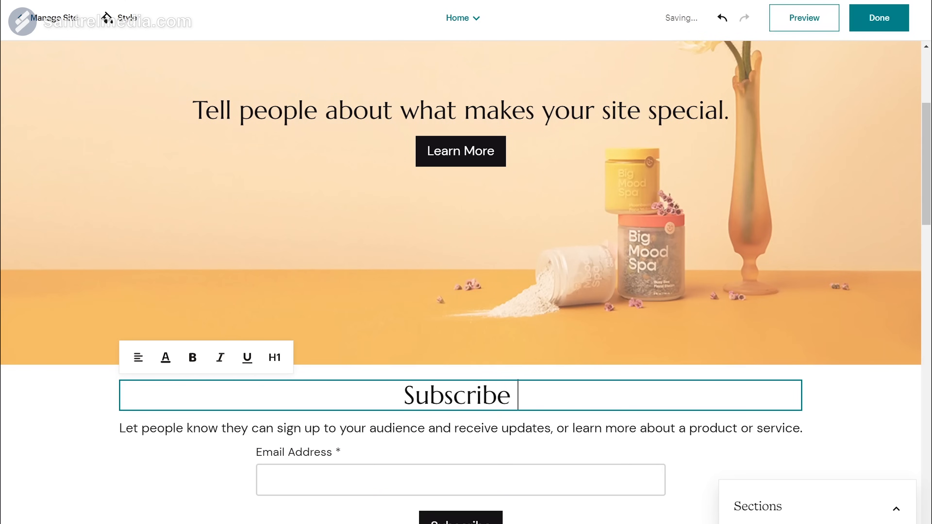
pyautogui.write('sletter')
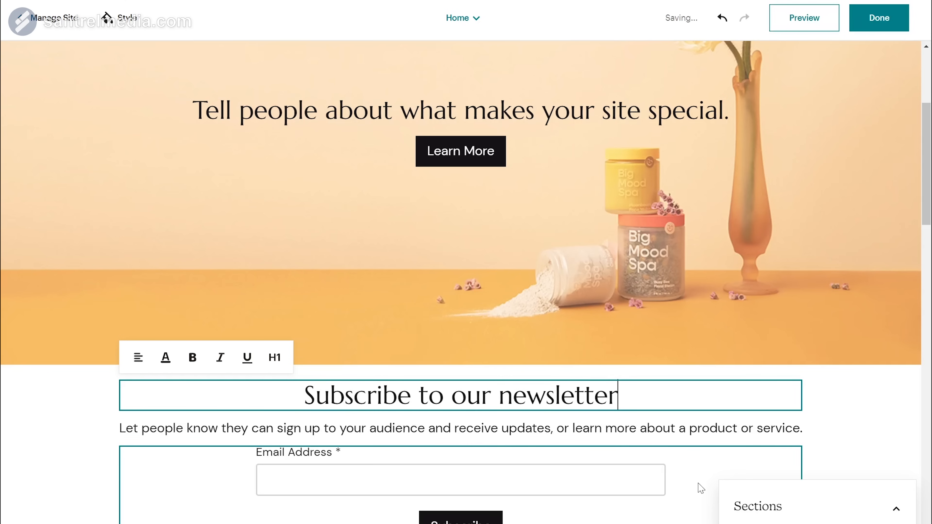
pyautogui.scroll(-3, 699, 489)
pyautogui.click(548, 387)
pyautogui.scroll(-5, 537, 364)
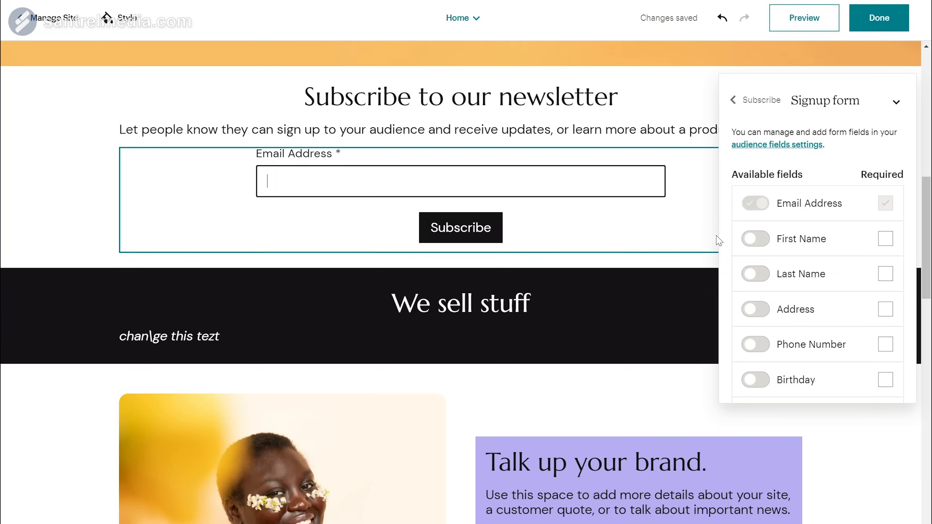
pyautogui.click(754, 239)
pyautogui.click(752, 273)
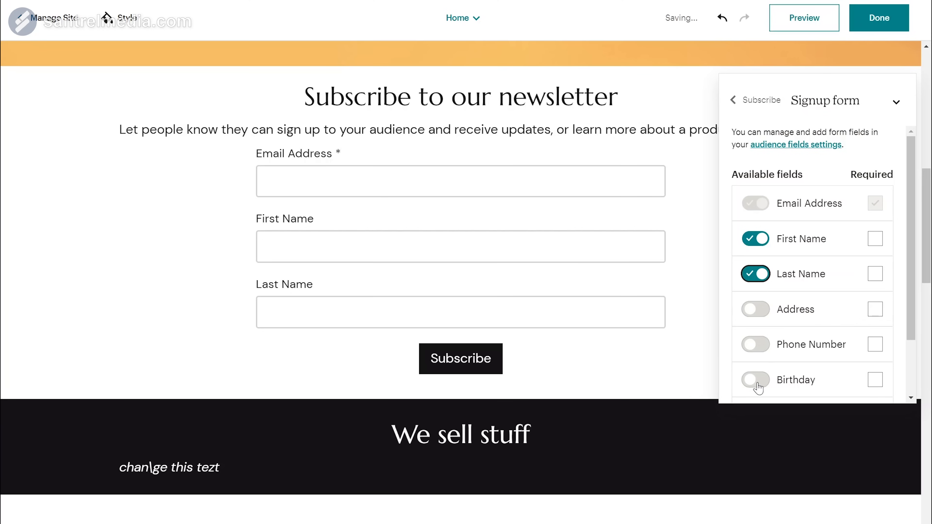
pyautogui.click(757, 384)
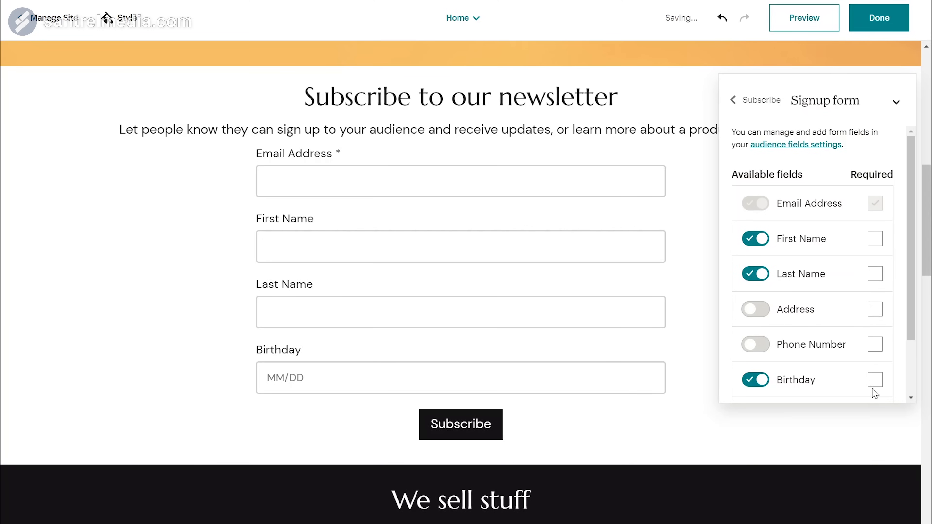
pyautogui.click(875, 382)
pyautogui.scroll(-2, 824, 309)
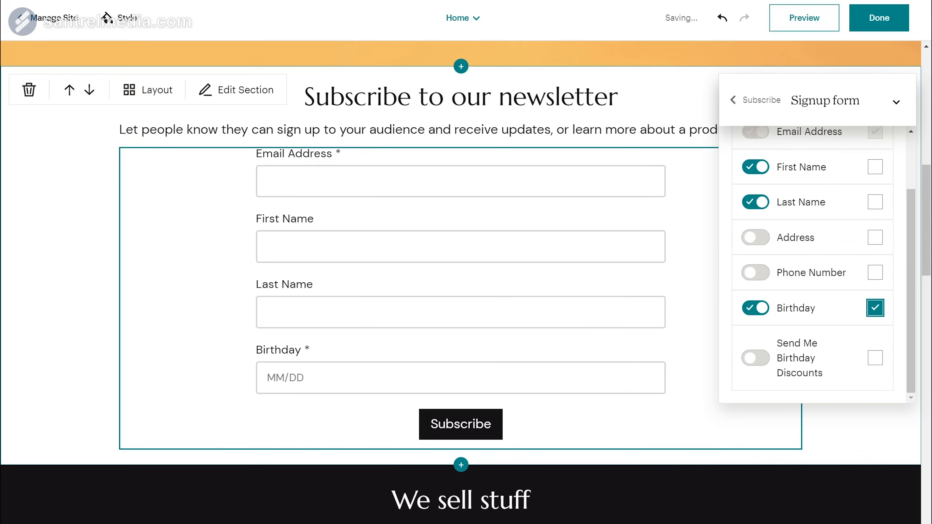
pyautogui.scroll(-8, 344, 316)
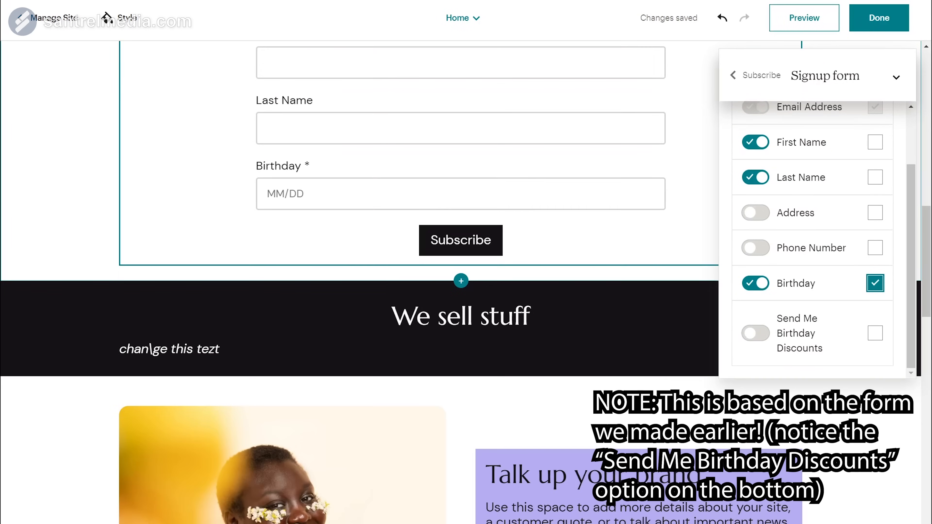
pyautogui.scroll(-14, 344, 316)
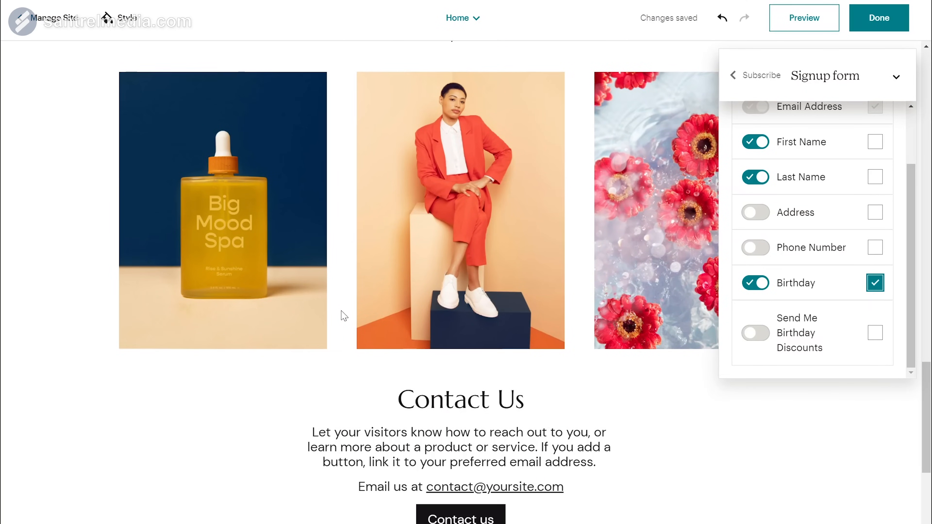
pyautogui.scroll(-6, 344, 316)
pyautogui.scroll(20, 344, 316)
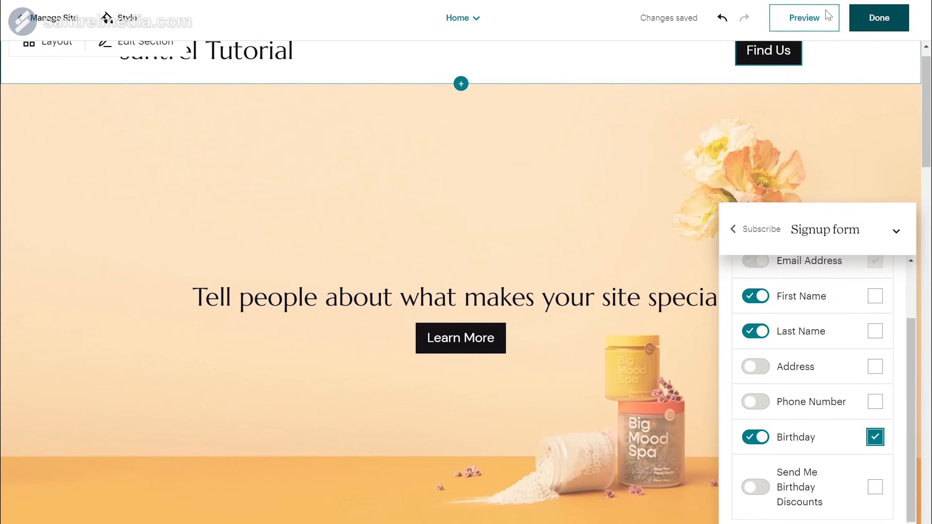
pyautogui.click(826, 16)
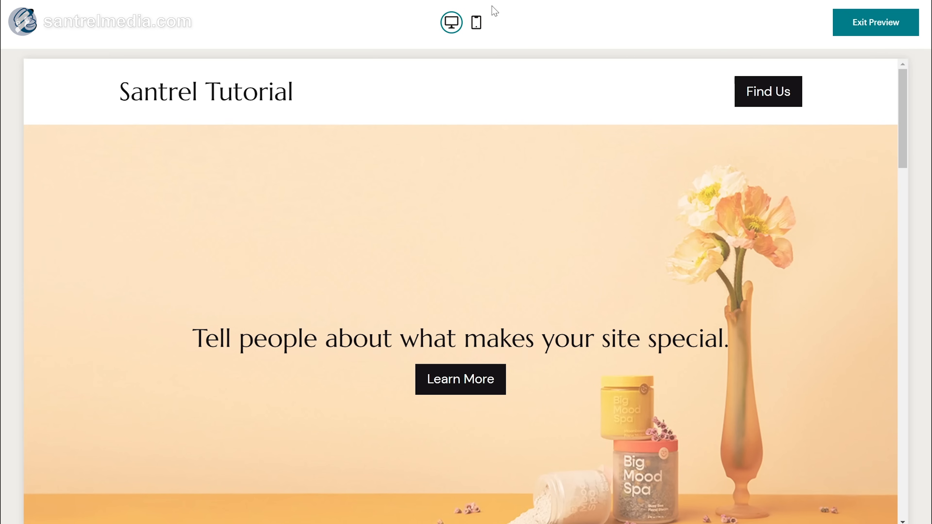
pyautogui.scroll(-12, 491, 100)
pyautogui.scroll(5, 527, 229)
pyautogui.click(476, 22)
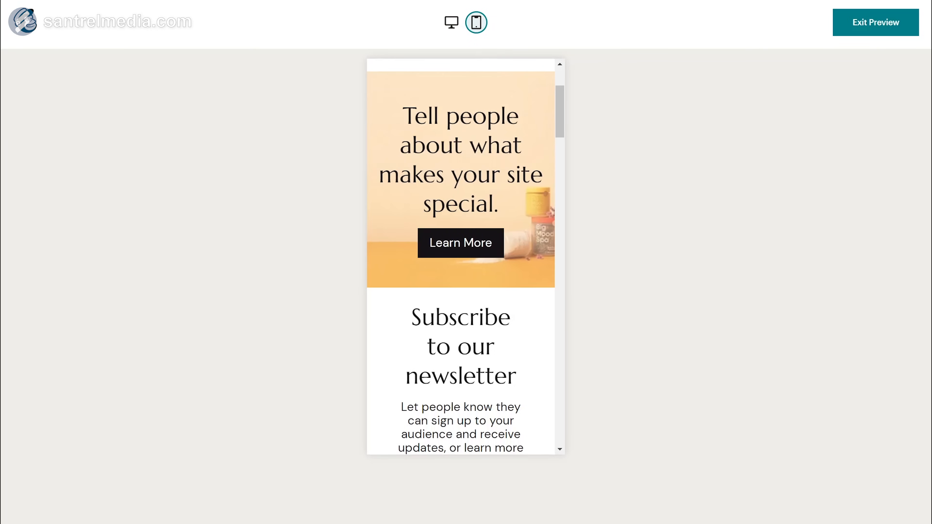
pyautogui.scroll(-15, 469, 249)
pyautogui.scroll(-6, 469, 249)
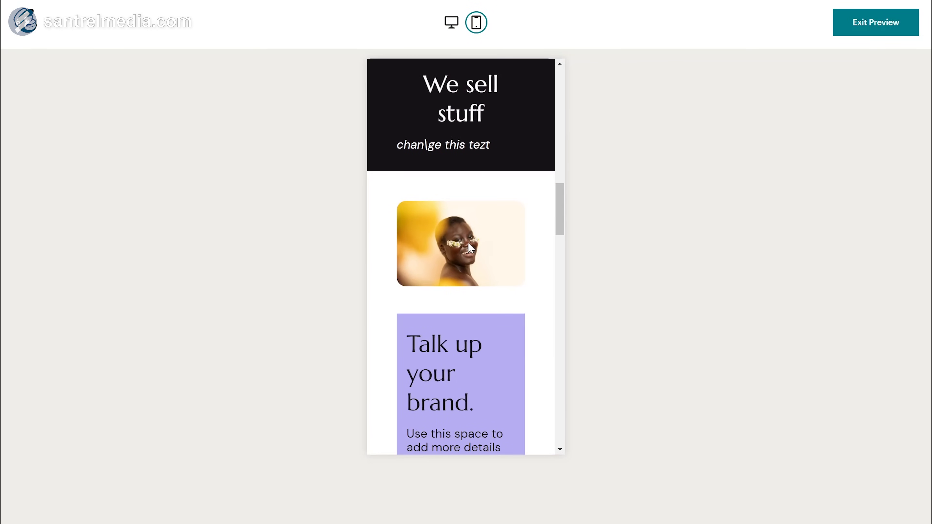
pyautogui.scroll(-3, 471, 249)
pyautogui.scroll(-3, 466, 257)
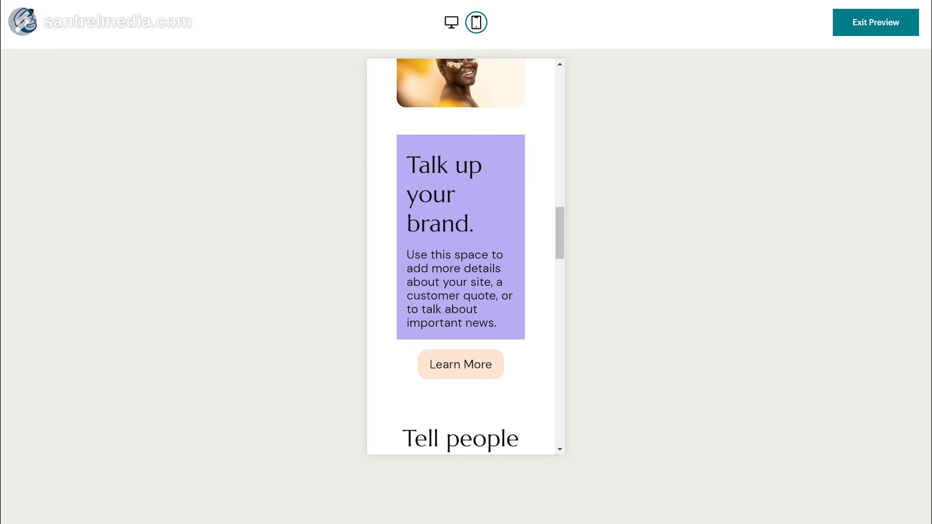
pyautogui.click(455, 21)
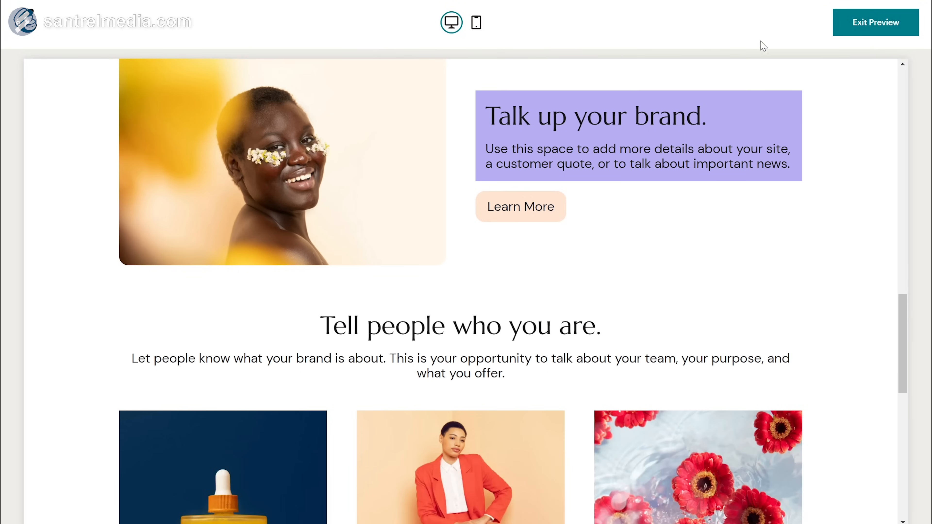
pyautogui.click(890, 18)
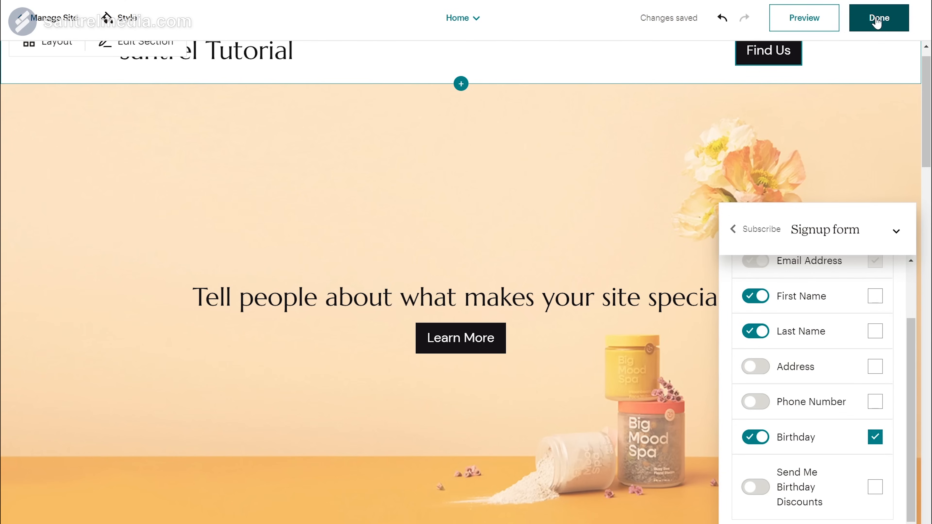
# Step: Leave the editor, cancel adding a new page, and open the Review Terms & Publish dialog
pyautogui.click(877, 19)
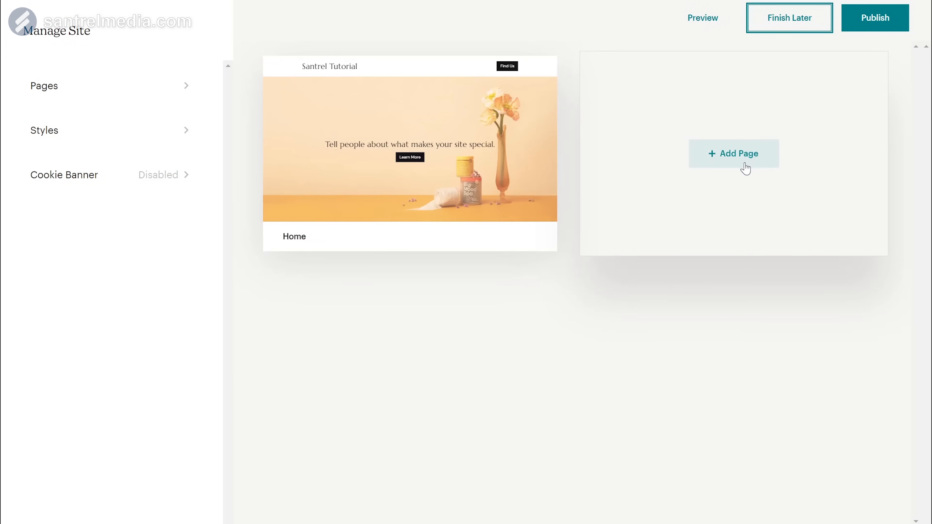
pyautogui.click(745, 167)
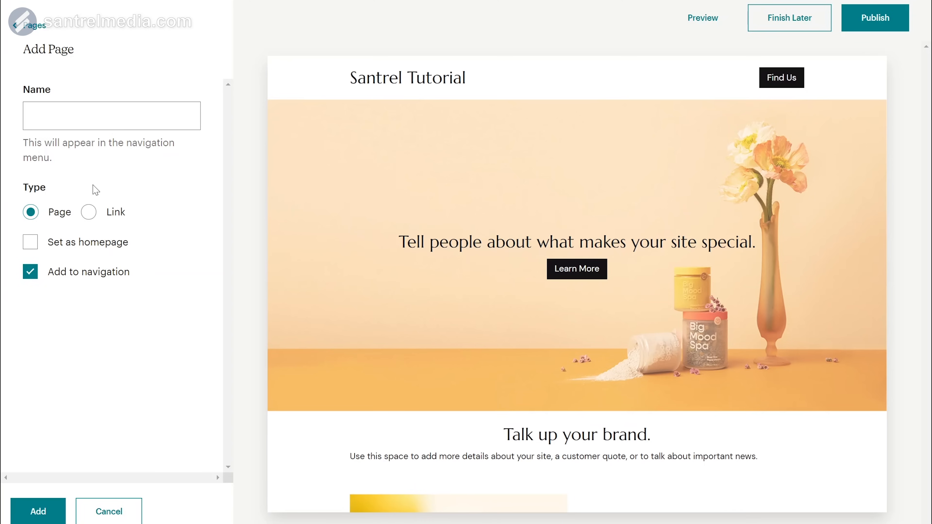
pyautogui.click(33, 26)
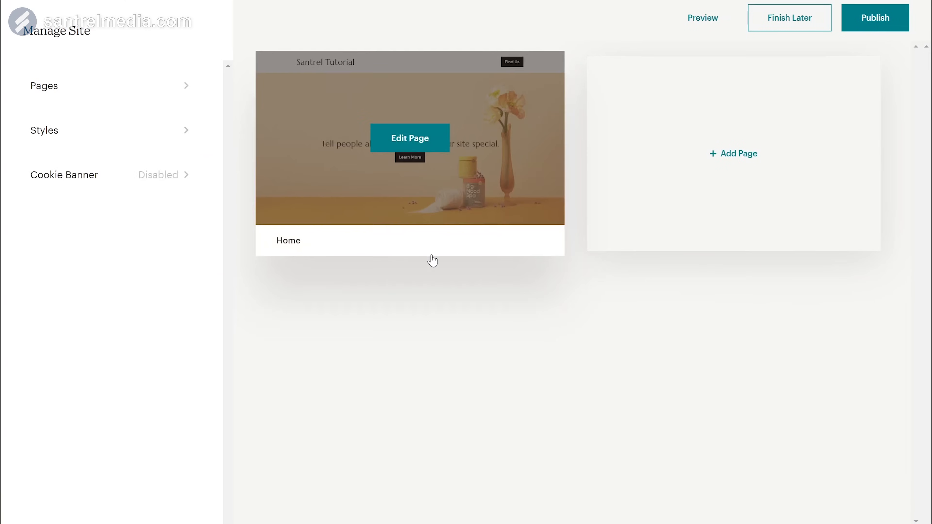
pyautogui.click(878, 17)
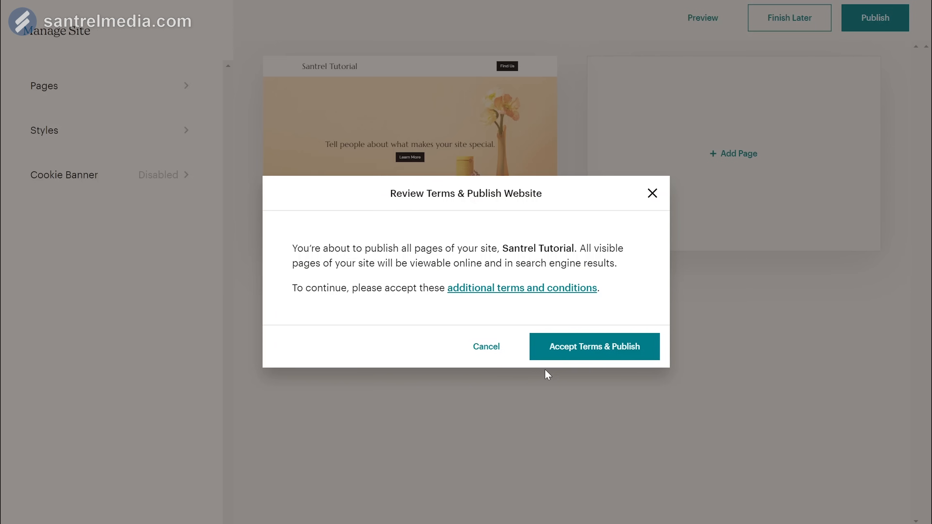
# Step: Accept the terms to publish the Santrel Tutorial site, then scroll through its live home page
pyautogui.click(599, 347)
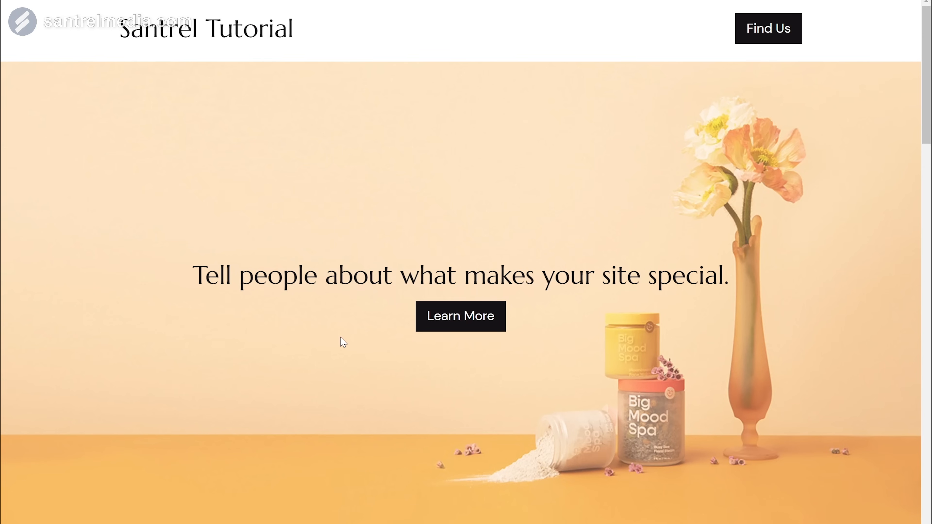
pyautogui.scroll(-10, 340, 341)
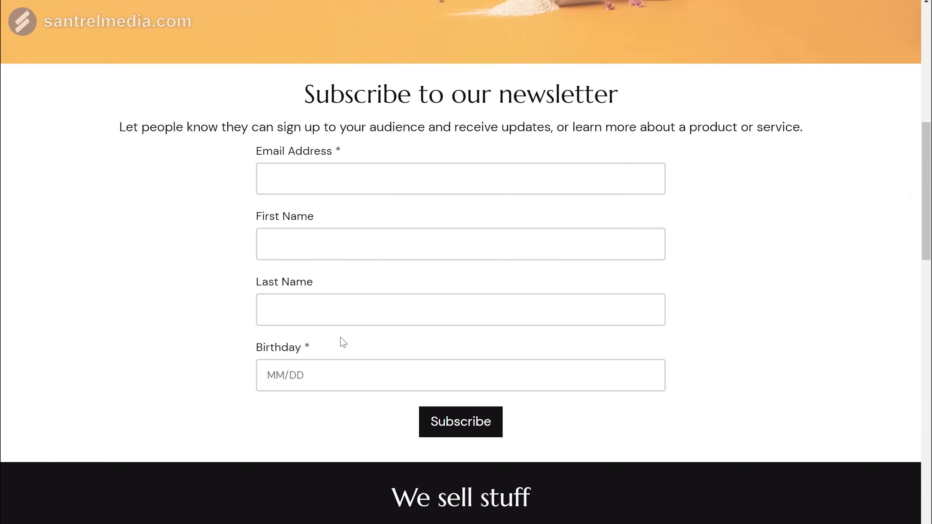
pyautogui.scroll(10, 340, 338)
pyautogui.scroll(-5, 341, 338)
pyautogui.scroll(5, 340, 338)
pyautogui.scroll(-10, 343, 342)
pyautogui.scroll(10, 343, 343)
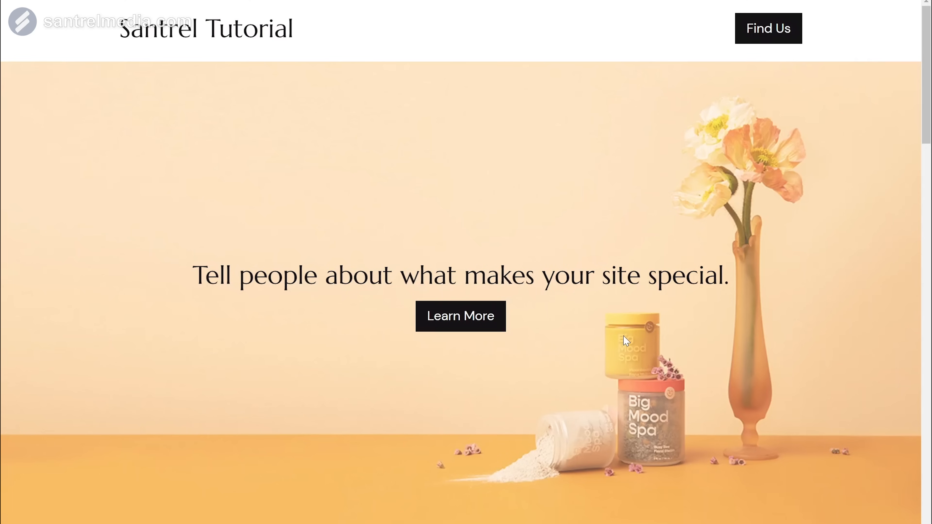
pyautogui.scroll(-5, 625, 341)
pyautogui.scroll(-15, 626, 341)
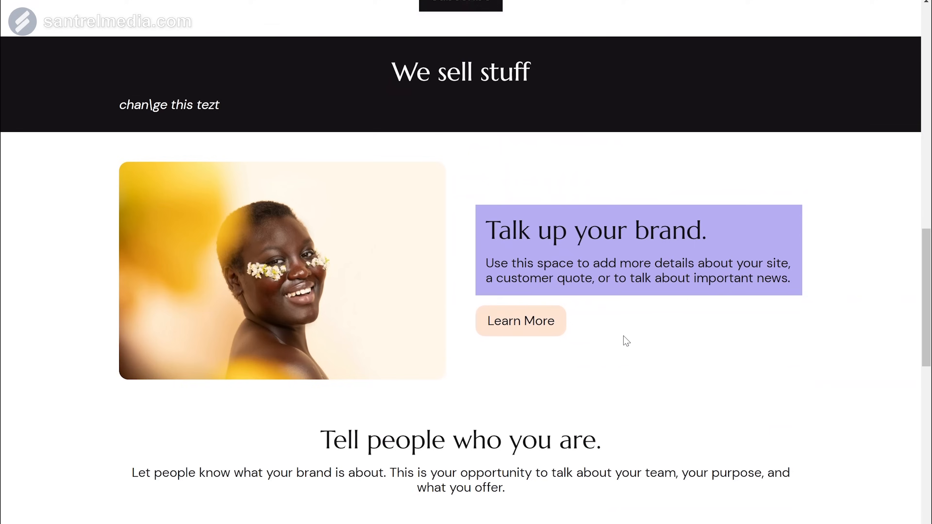
pyautogui.scroll(-10, 626, 341)
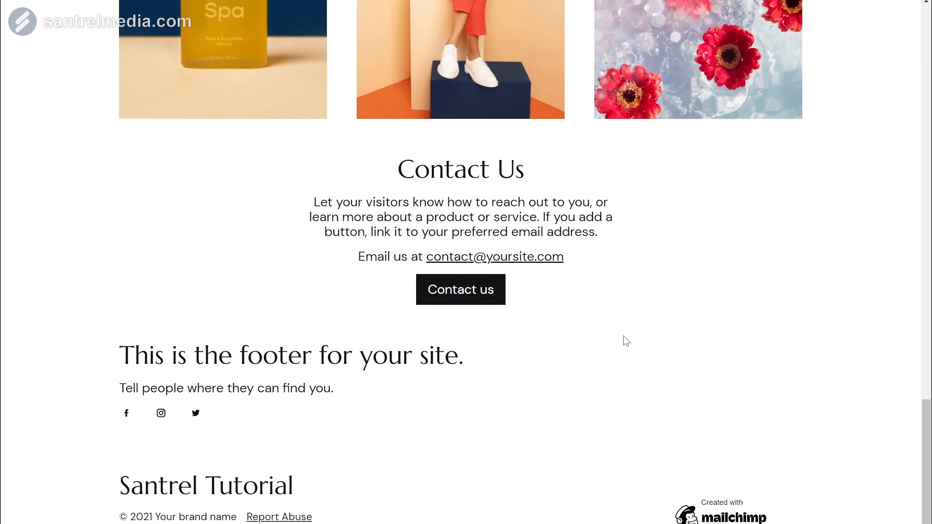
pyautogui.scroll(20, 626, 341)
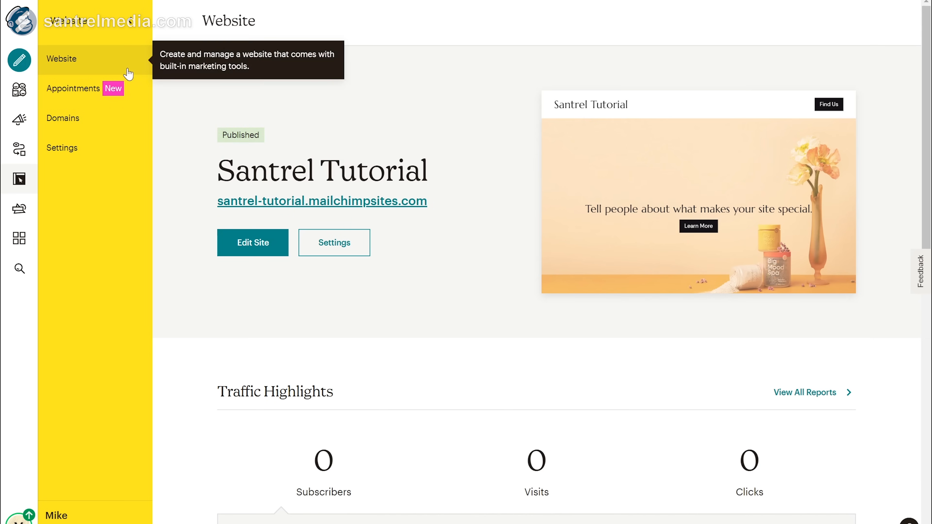
# Step: In website settings, change the subdomain to 'santreltutorial' and save, then go to Content Studio
pyautogui.click(100, 156)
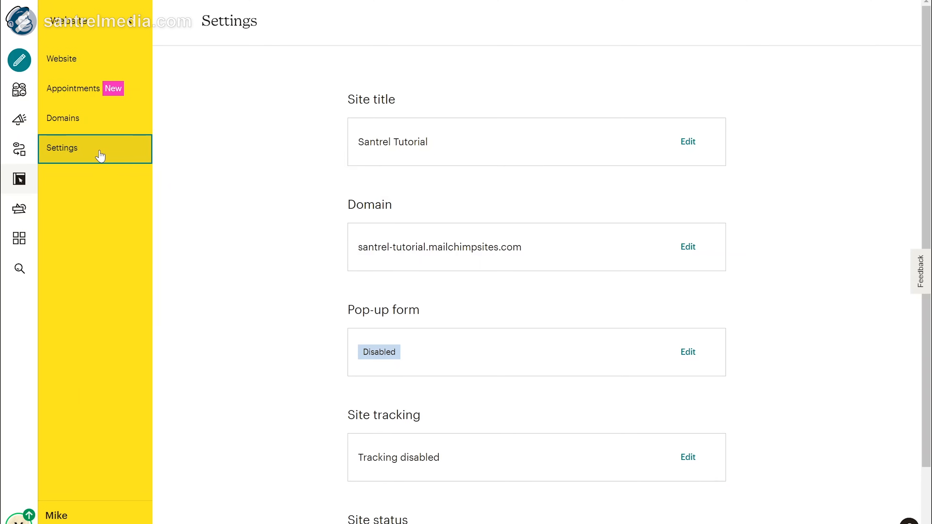
pyautogui.click(699, 258)
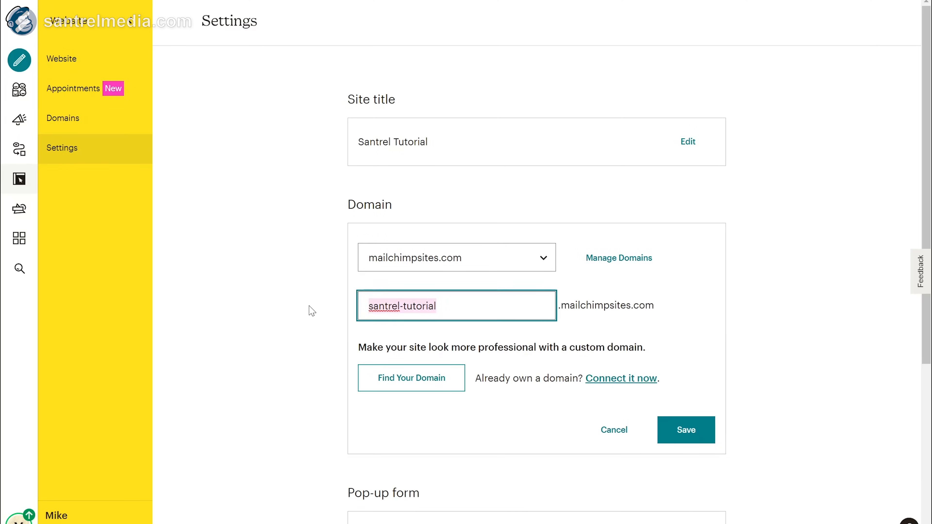
pyautogui.press('Right')
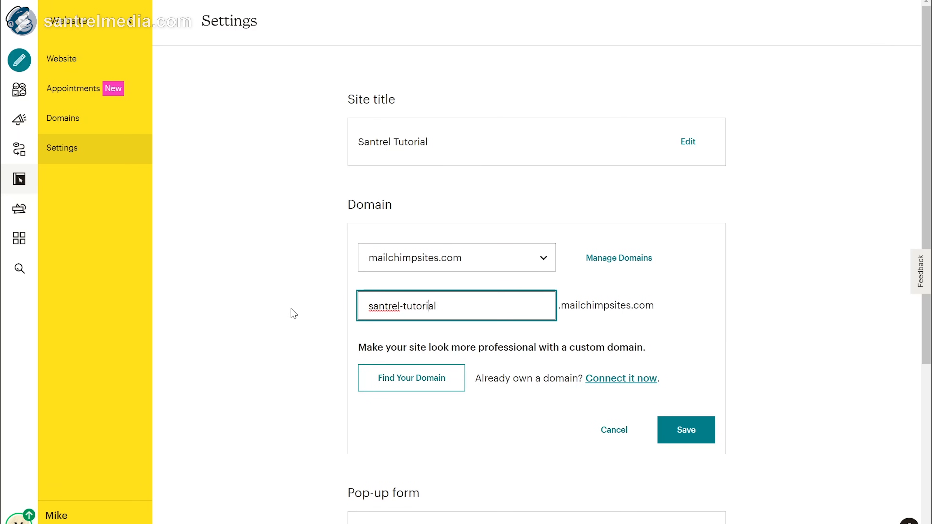
pyautogui.press('BackSpace')
pyautogui.click(689, 430)
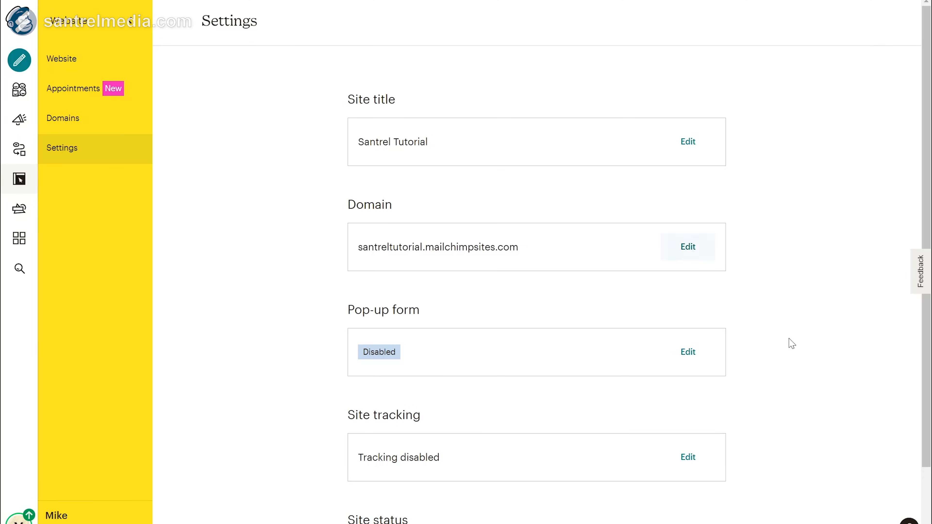
pyautogui.scroll(-2, 793, 345)
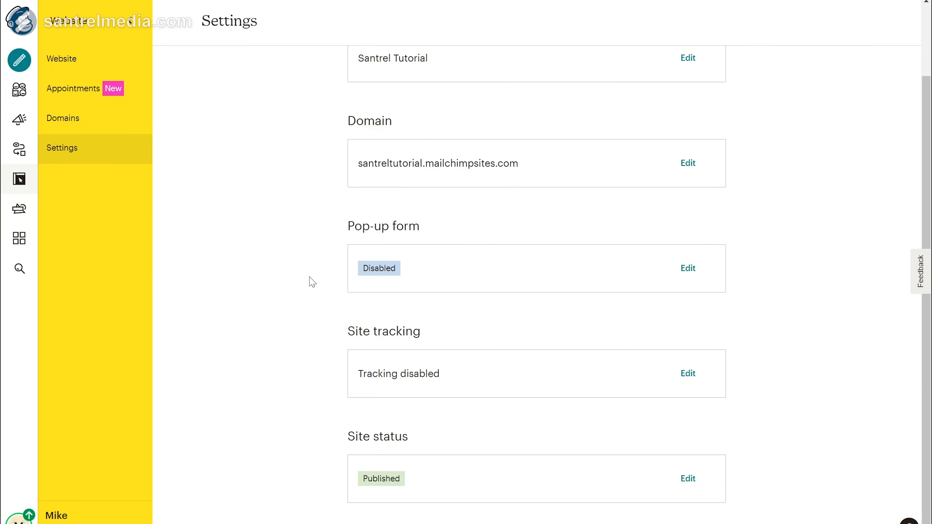
pyautogui.click(21, 209)
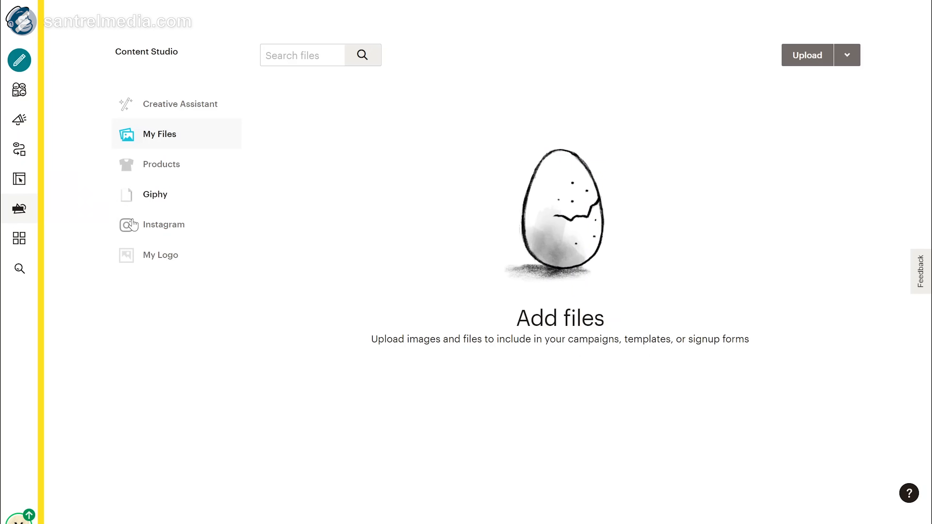
# Step: Browse the Instagram, My Logo, My Files and Products sections, then open Creative Assistant
pyautogui.click(175, 228)
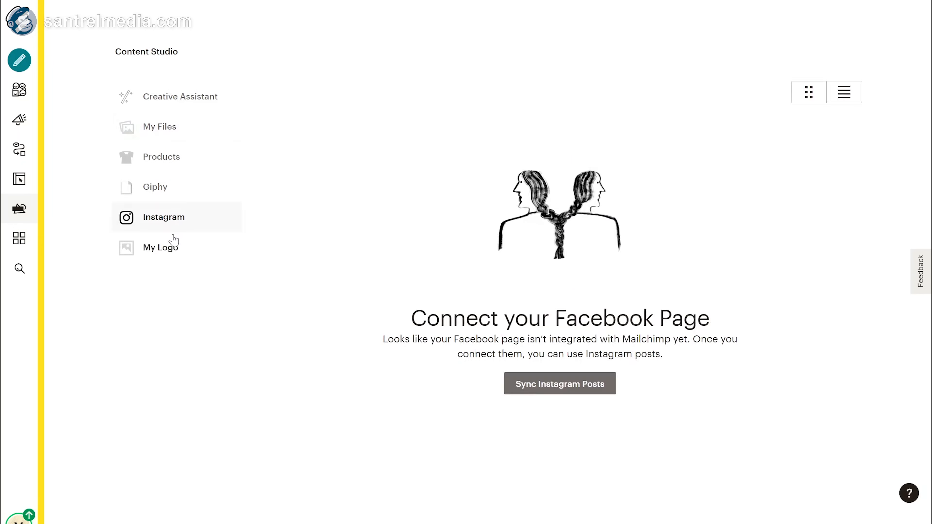
pyautogui.click(169, 256)
pyautogui.click(170, 136)
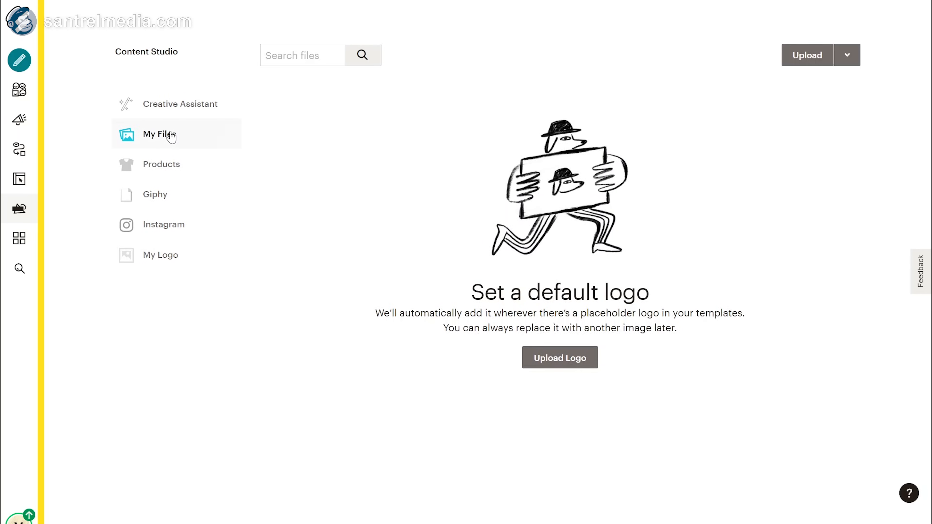
pyautogui.click(173, 165)
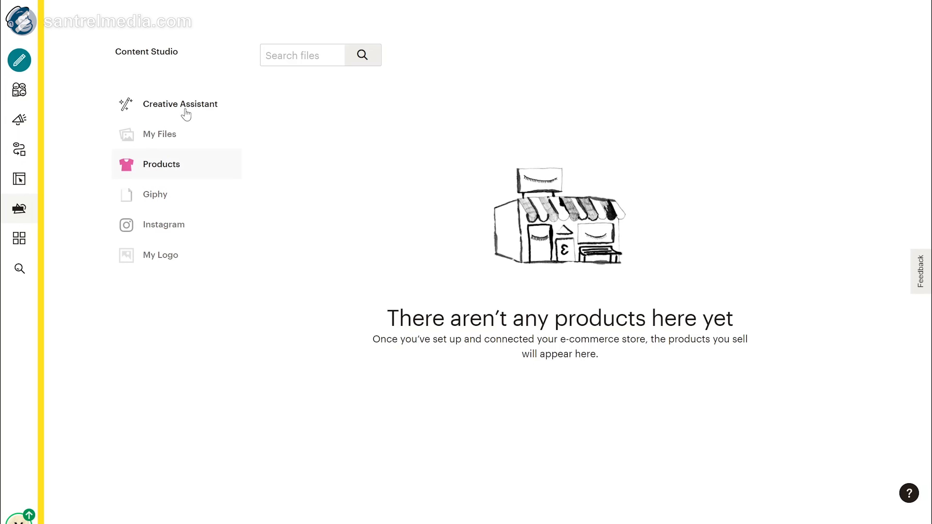
pyautogui.click(195, 106)
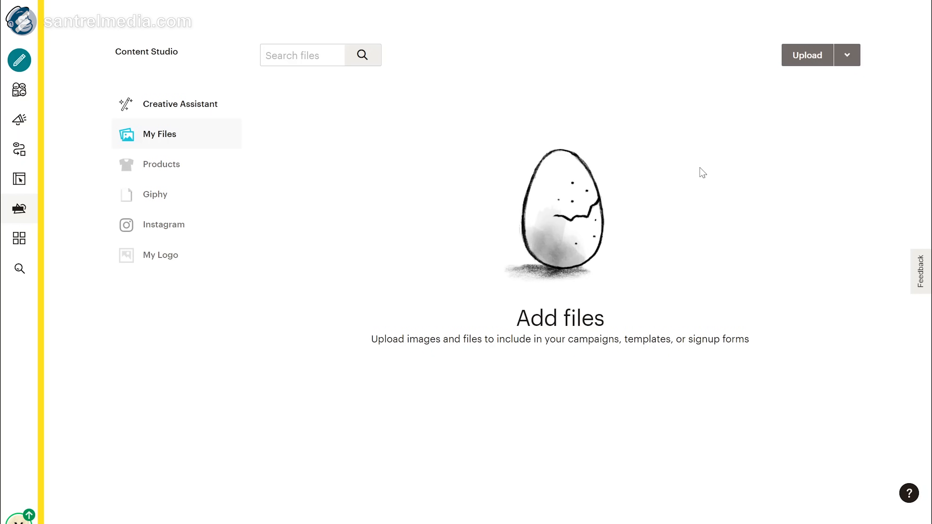
pyautogui.click(152, 108)
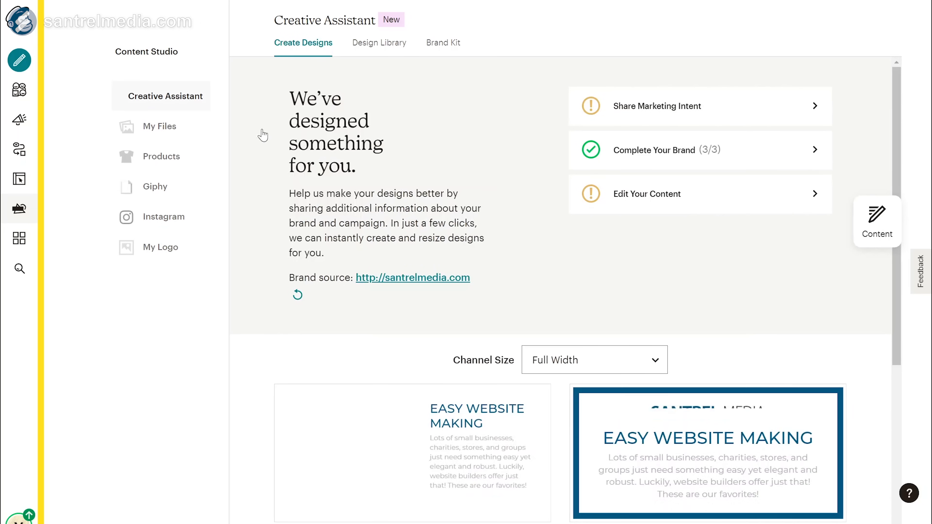
# Step: Select the Santrel Media Creative Assistant design with the photo on the left
pyautogui.scroll(-7, 555, 267)
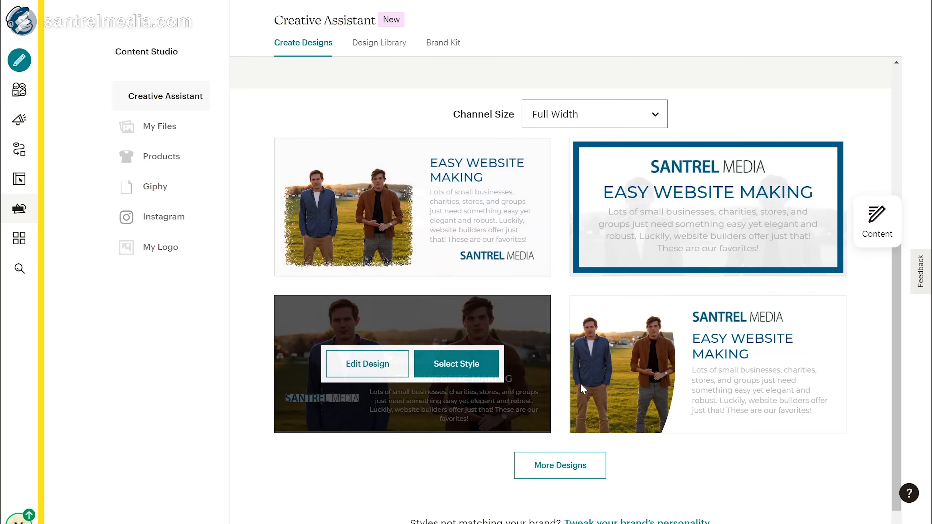
pyautogui.scroll(-2, 629, 393)
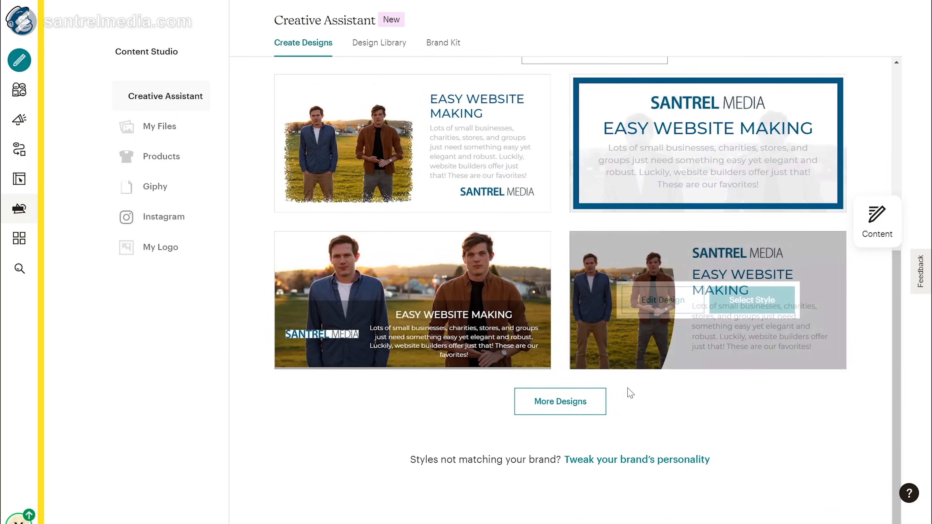
pyautogui.moveTo(793, 352)
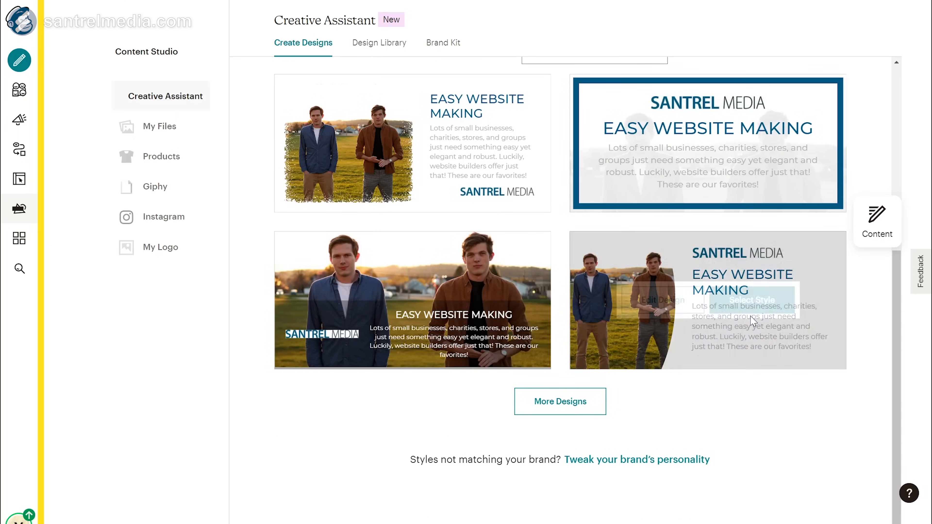
pyautogui.click(753, 300)
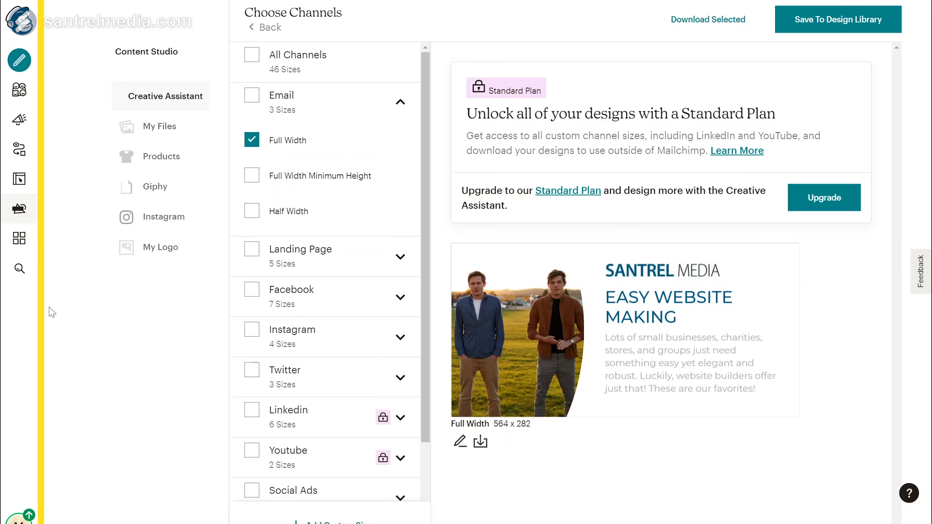
# Step: Check Search, the account menu and Notifications, then open the Upgrade Now plan options
pyautogui.click(18, 263)
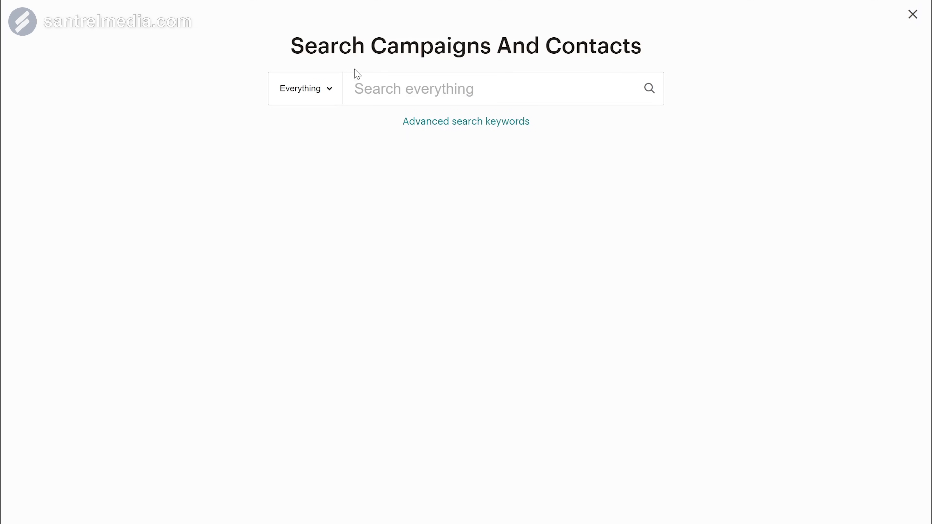
pyautogui.click(912, 15)
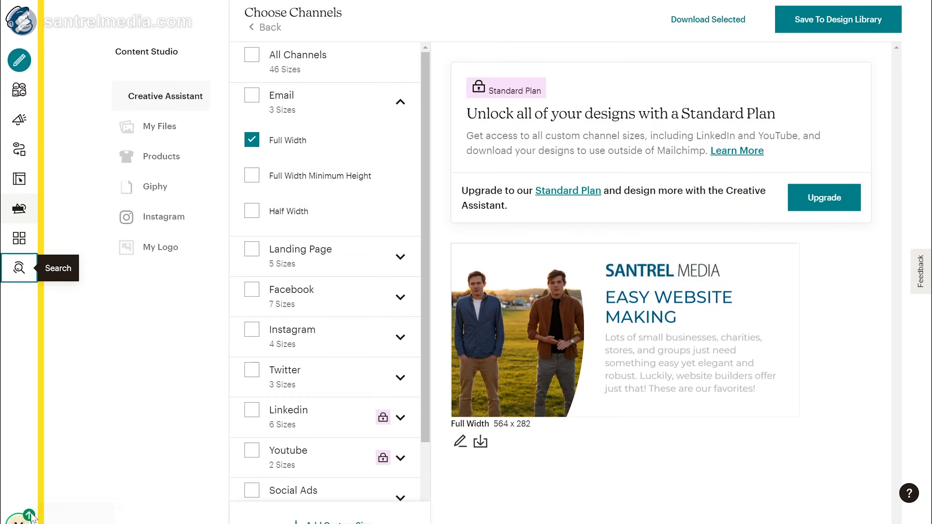
pyautogui.click(19, 518)
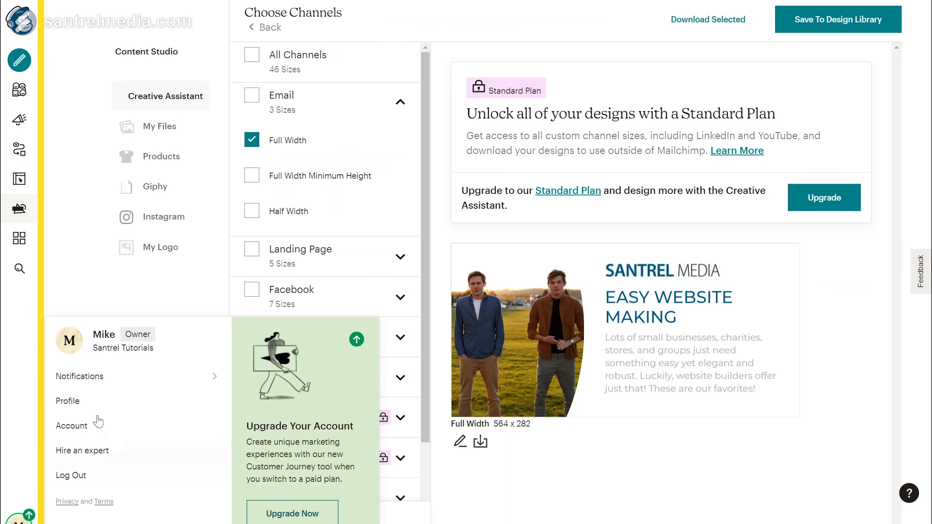
pyautogui.click(120, 386)
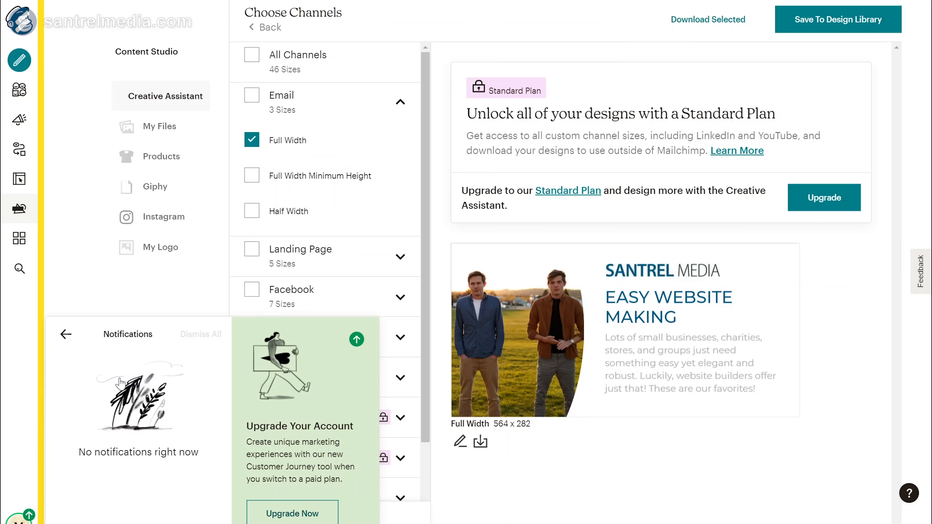
pyautogui.click(66, 335)
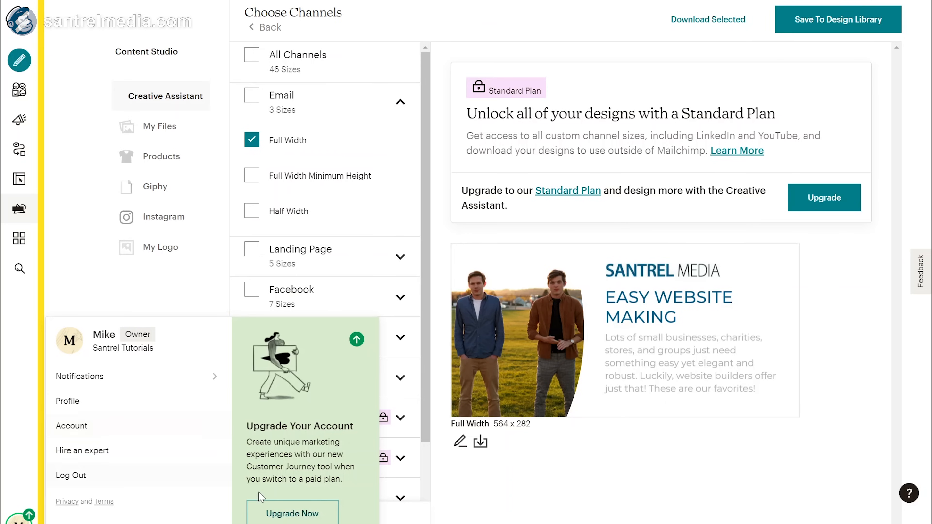
pyautogui.click(299, 514)
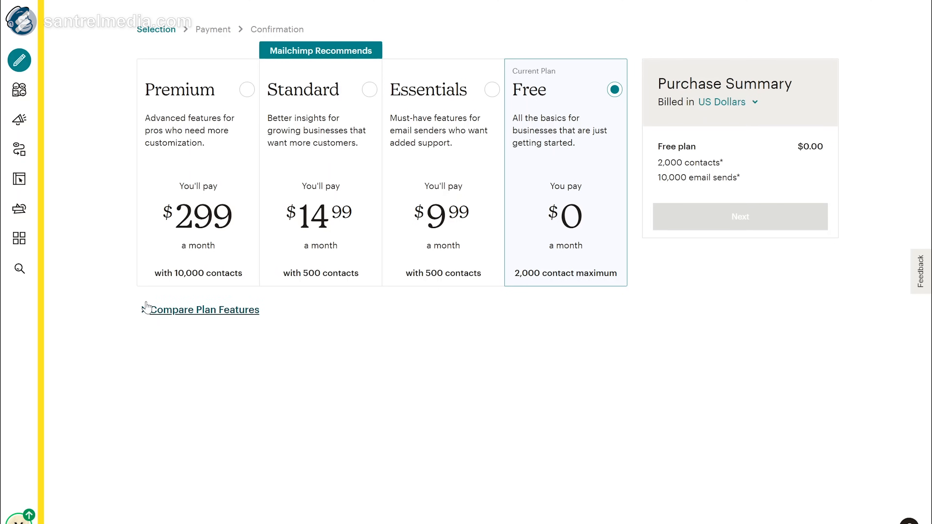
# Step: Show the Compare Plan Features table below the plan cards
pyautogui.click(141, 311)
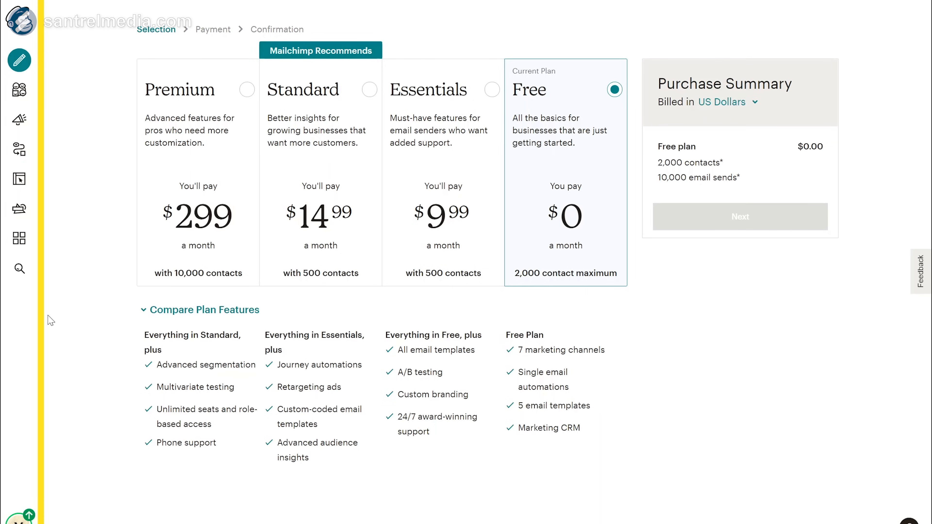
# Step: Create a regular email campaign named 'Campaign 0' from the Create menu
pyautogui.click(20, 74)
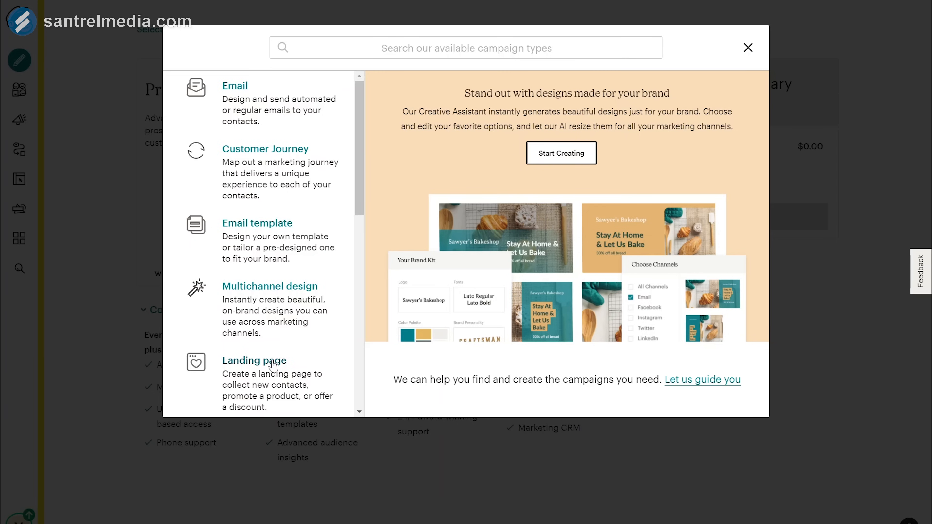
pyautogui.scroll(-2, 273, 366)
pyautogui.scroll(-3, 273, 366)
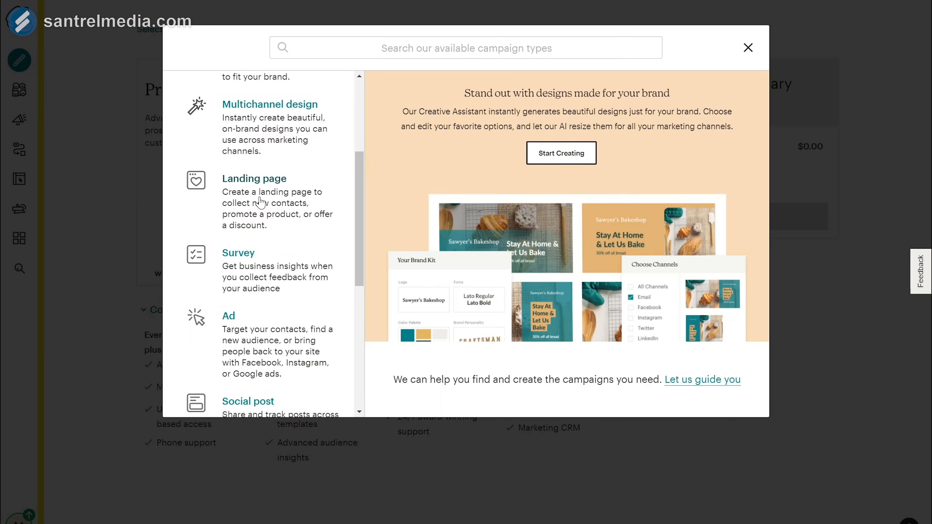
pyautogui.scroll(-4, 260, 203)
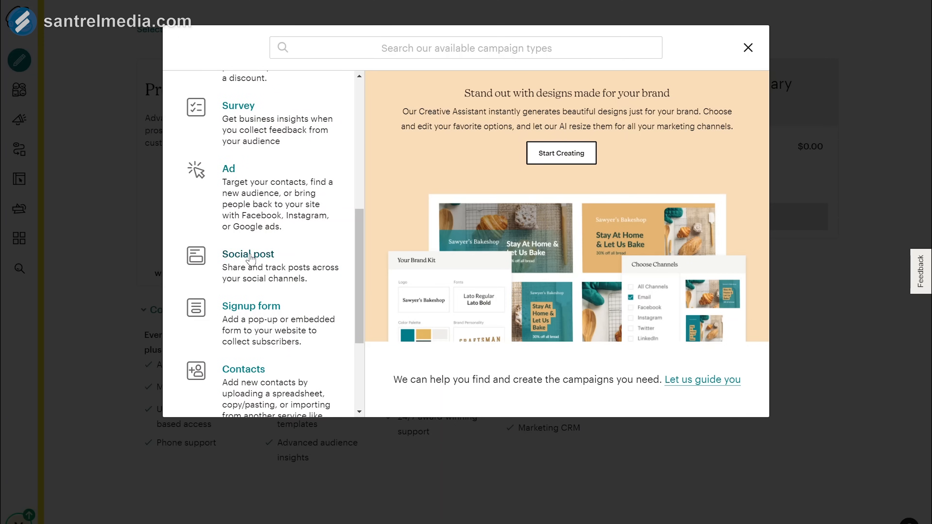
pyautogui.scroll(-4, 265, 178)
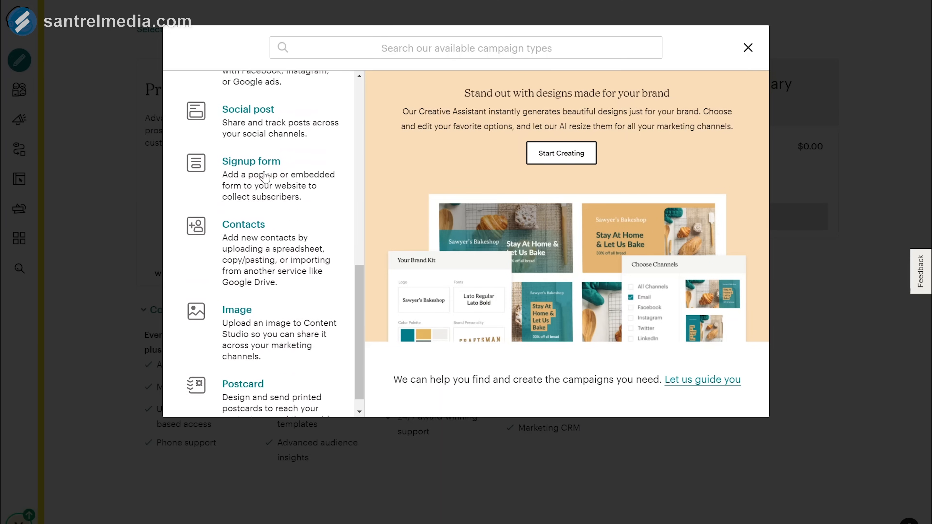
pyautogui.scroll(10, 285, 242)
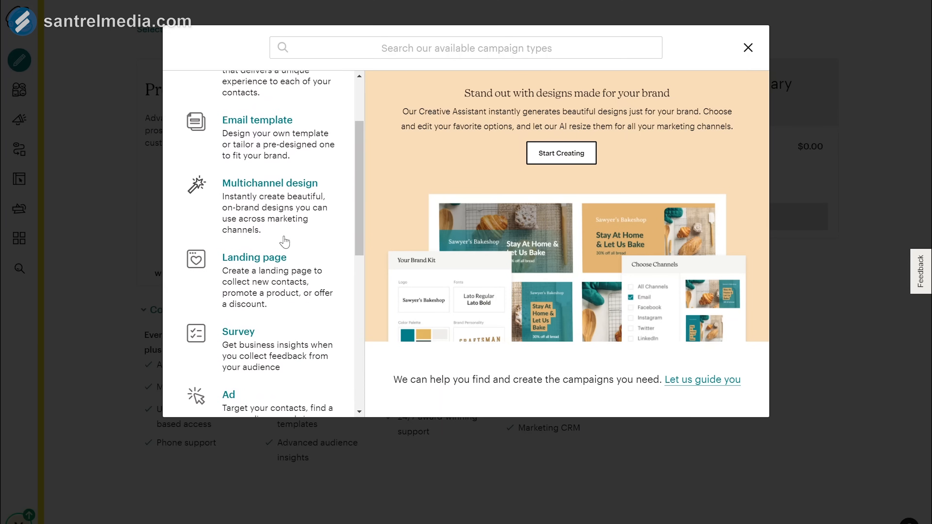
pyautogui.click(240, 91)
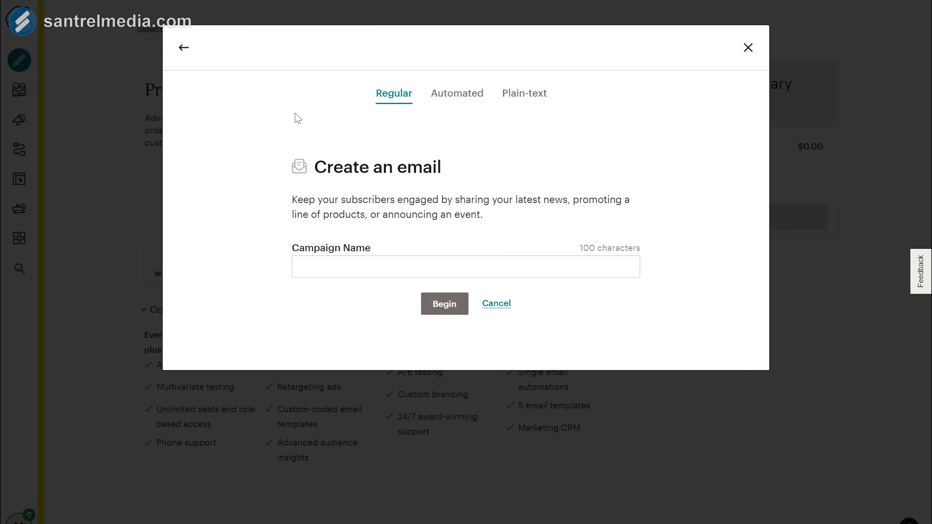
pyautogui.click(337, 262)
pyautogui.write('Campaign 0')
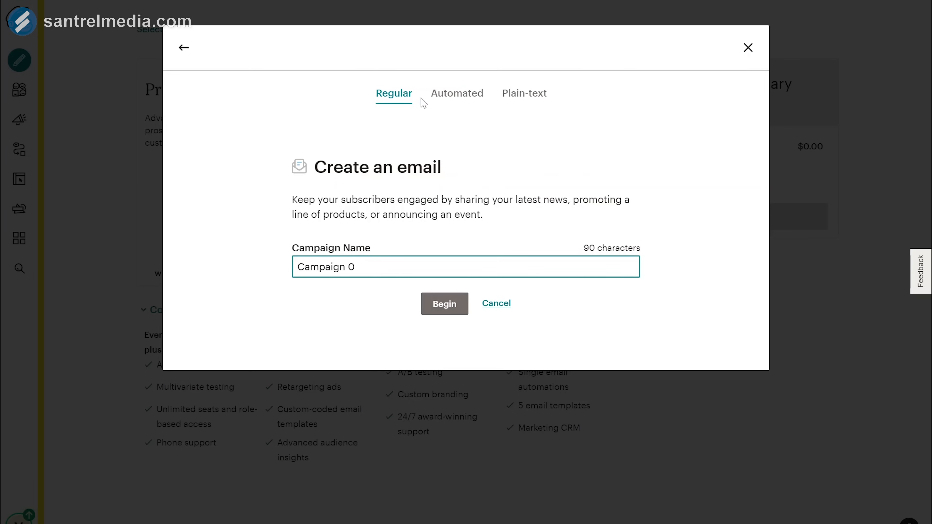
pyautogui.click(438, 297)
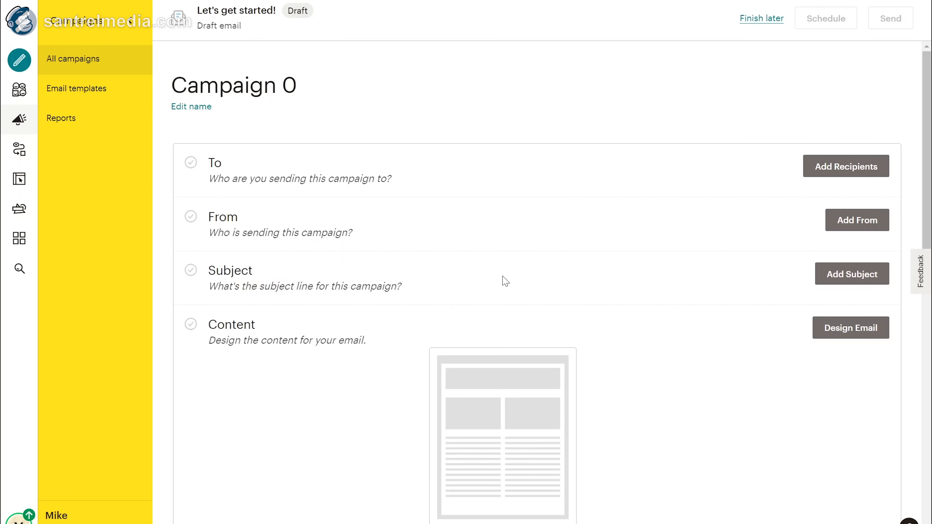
# Step: Dismiss the prompt to import contacts for the campaign's recipients
pyautogui.scroll(-6, 347, 372)
pyautogui.click(854, 171)
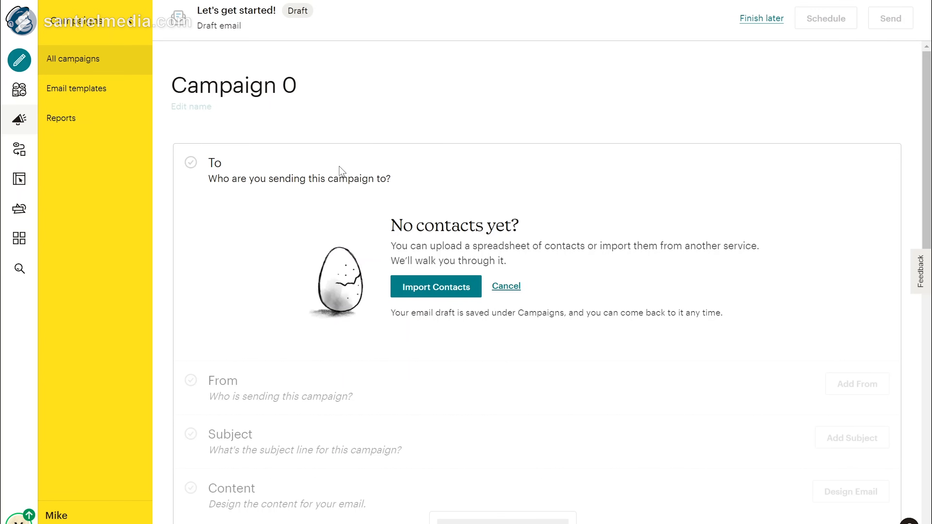
pyautogui.scroll(-3, 252, 211)
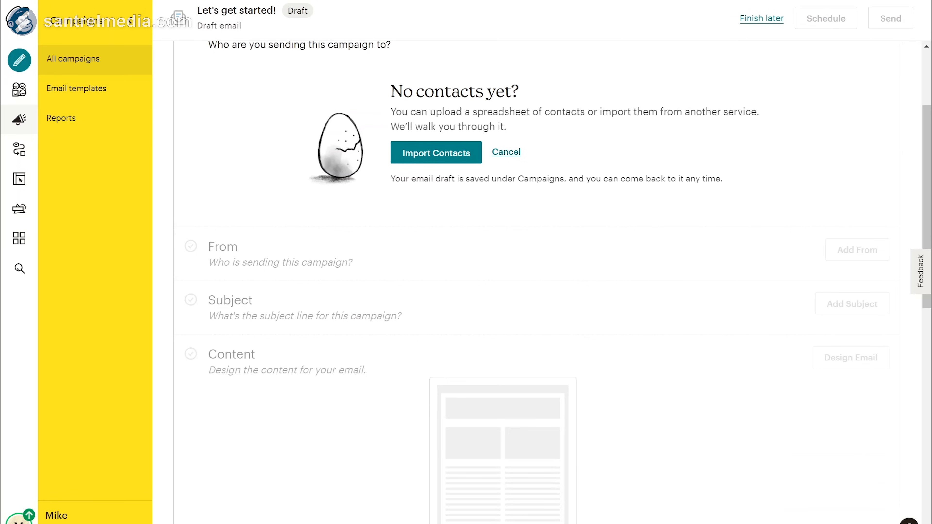
pyautogui.click(497, 150)
# Step: Enter the sender's name and e-mail address in the From section and save
pyautogui.scroll(-2, 691, 139)
pyautogui.scroll(3, 691, 139)
pyautogui.click(833, 149)
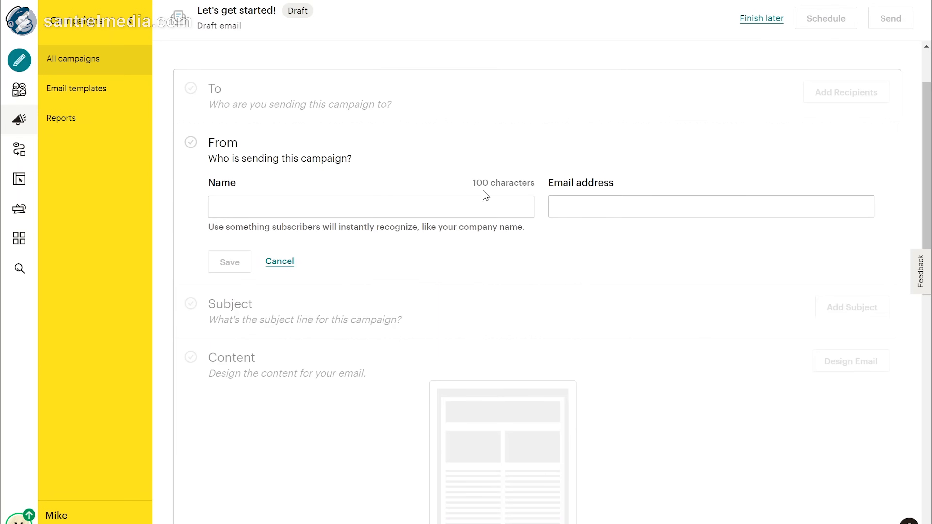
pyautogui.click(371, 207)
pyautogui.write('Mike')
pyautogui.press('Tab')
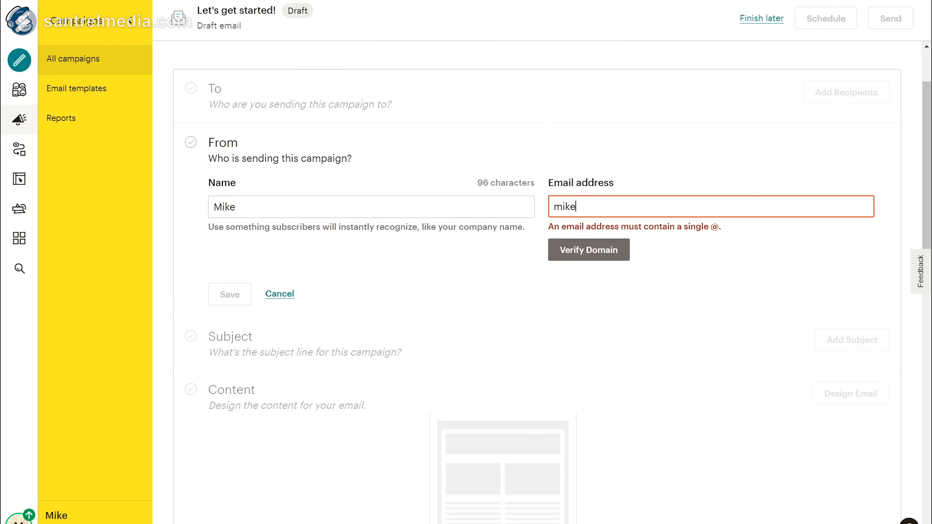
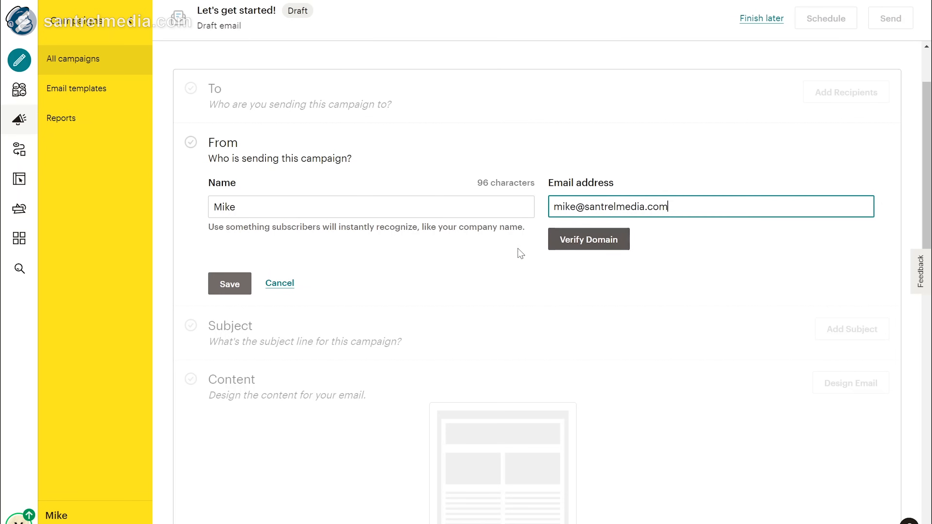
pyautogui.click(235, 284)
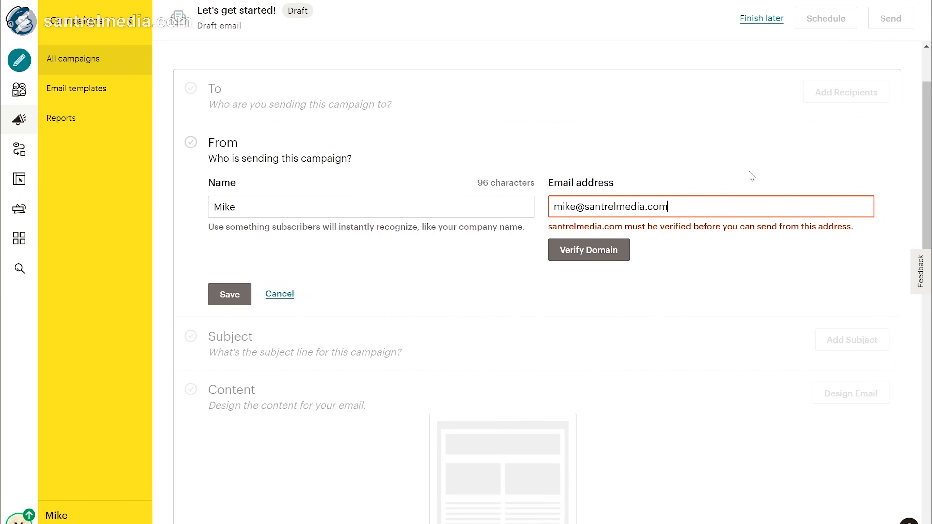
# Step: Replace the unverified sender e-mail with a valid Gmail address and save the From details
pyautogui.moveTo(668, 206); pyautogui.dragTo(493, 246)
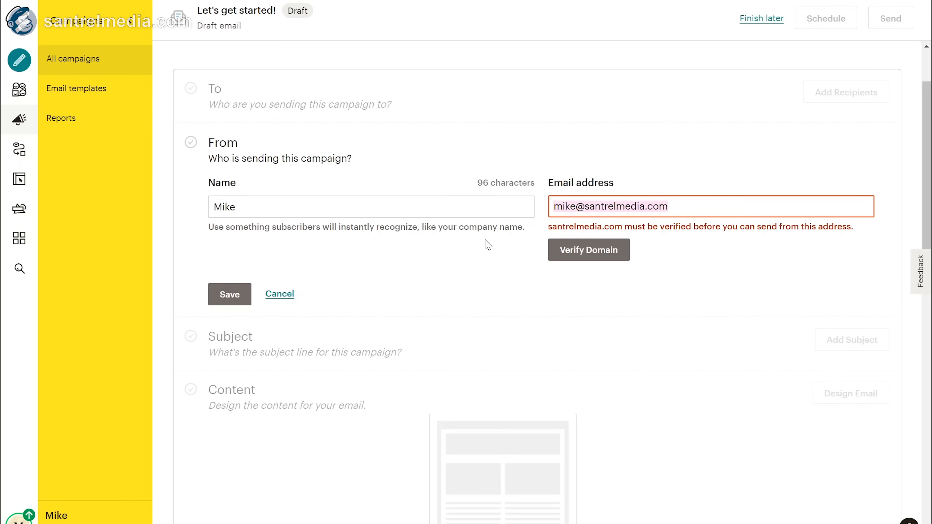
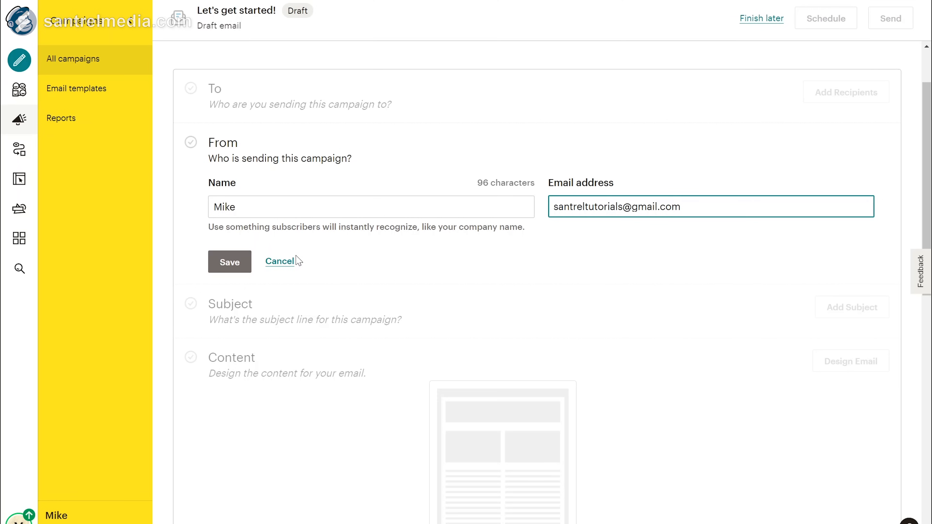
pyautogui.click(228, 263)
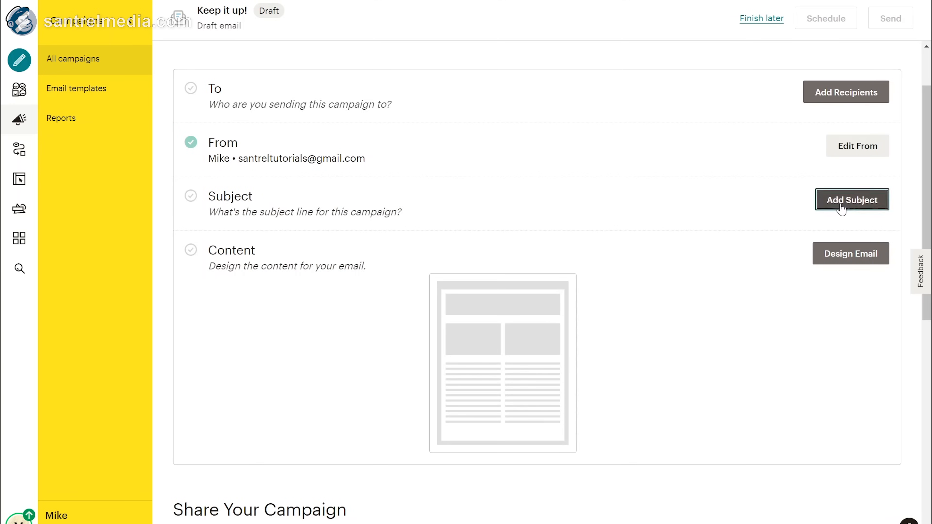
pyautogui.click(832, 207)
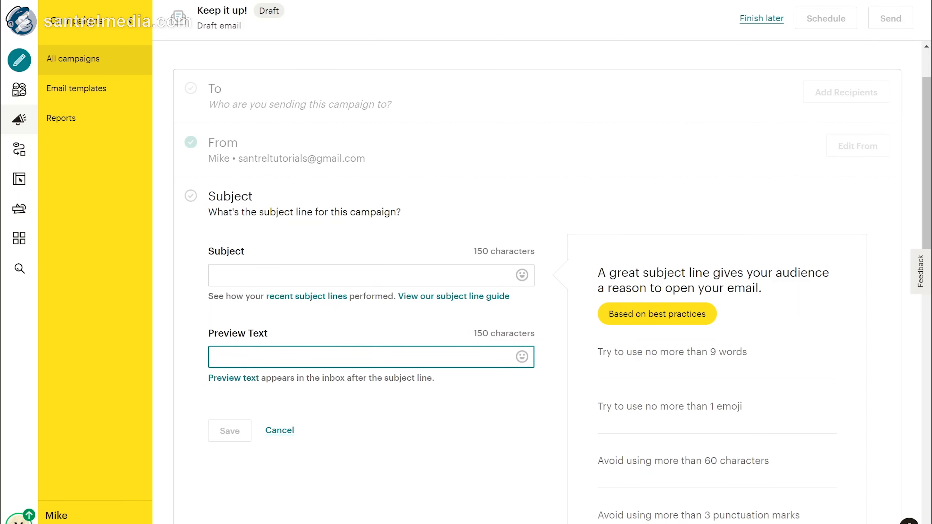
pyautogui.scroll(-2, 535, 290)
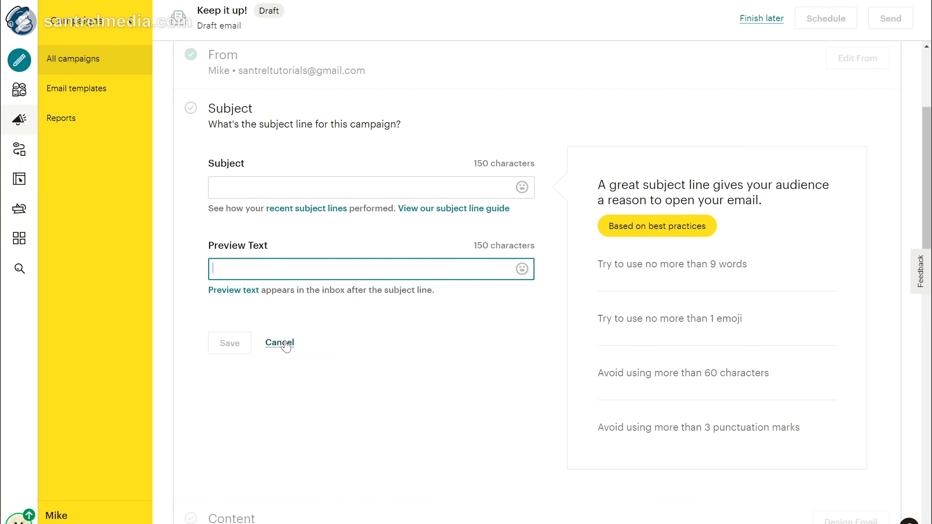
pyautogui.click(286, 344)
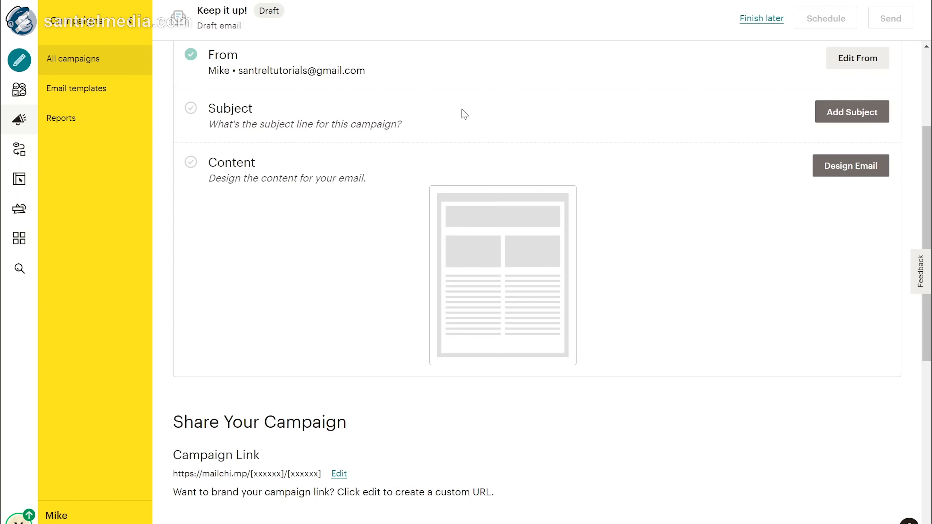
# Step: Start designing the email content with the New Builder option
pyautogui.click(856, 163)
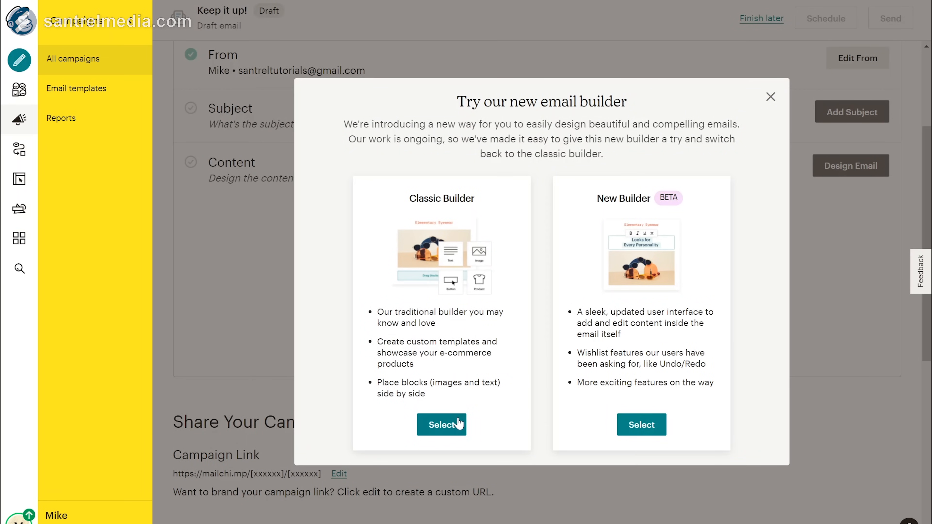
pyautogui.click(644, 432)
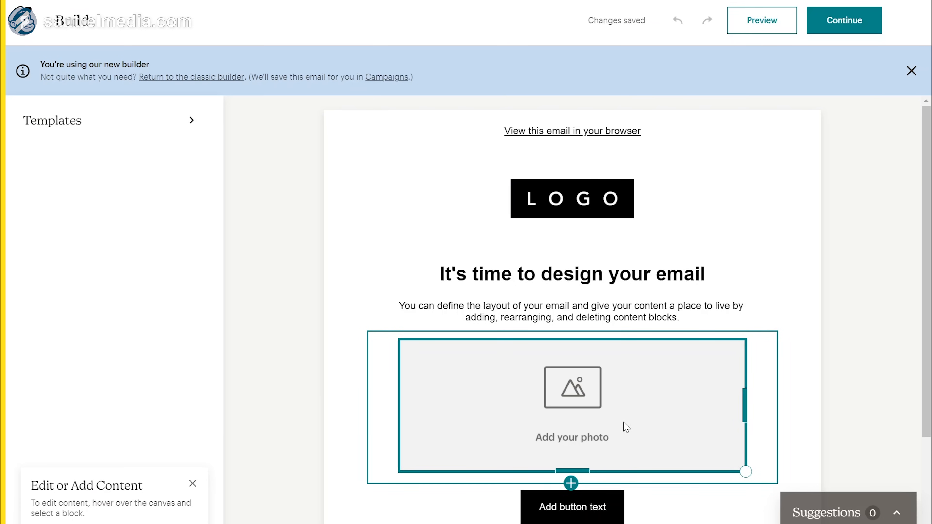
pyautogui.scroll(-5, 625, 427)
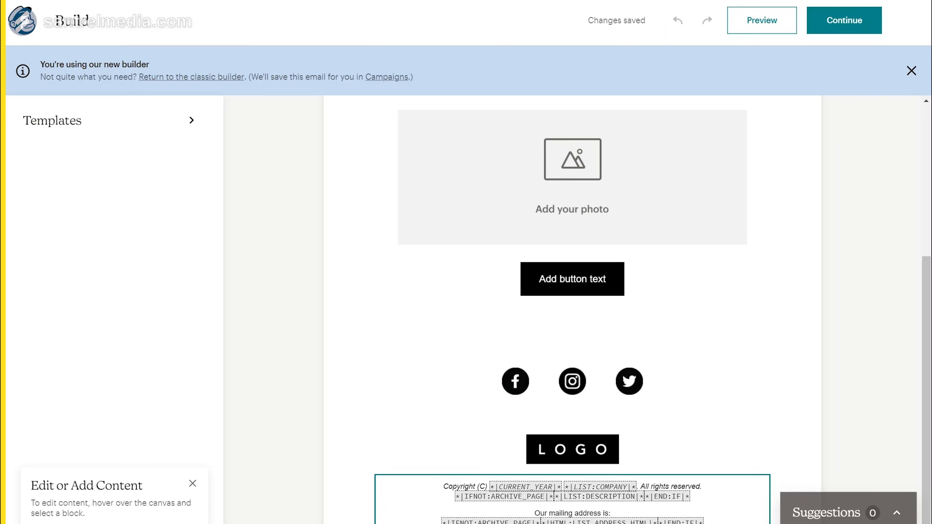
pyautogui.scroll(3, 615, 341)
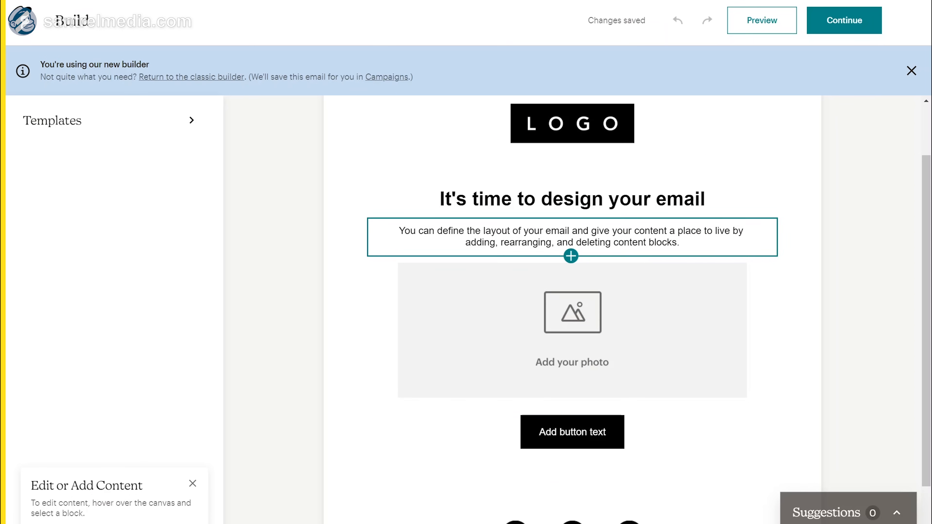
# Step: Raise the intro paragraph's type size from 16px to 20px
pyautogui.click(691, 237)
pyautogui.moveTo(680, 242); pyautogui.dragTo(364, 253)
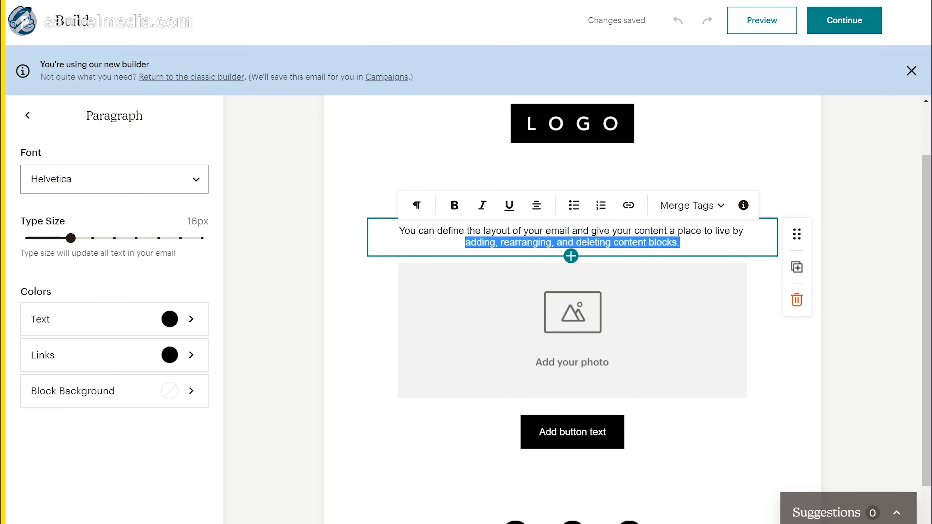
pyautogui.moveTo(71, 242); pyautogui.dragTo(154, 249)
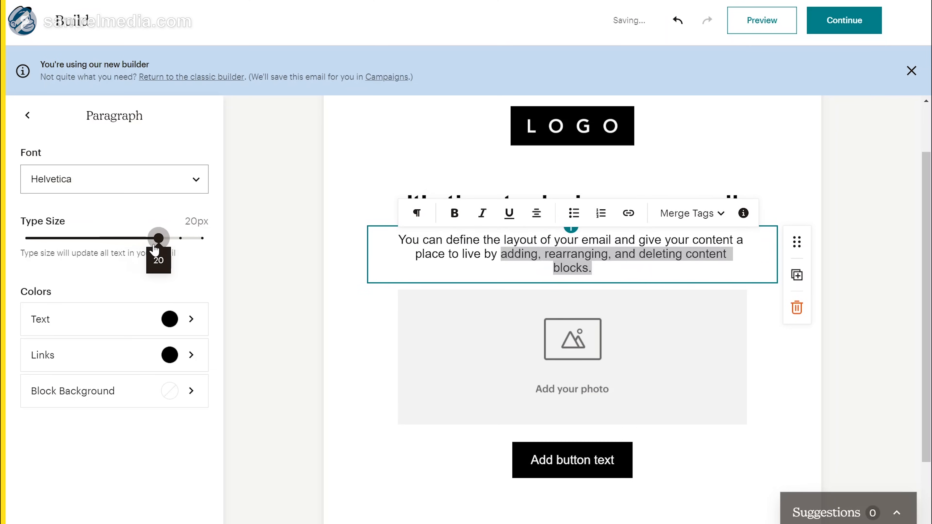
pyautogui.click(507, 254)
# Step: Open link options on a few paragraph words, cancel without linking, and select the photo block
pyautogui.moveTo(501, 240); pyautogui.dragTo(546, 240)
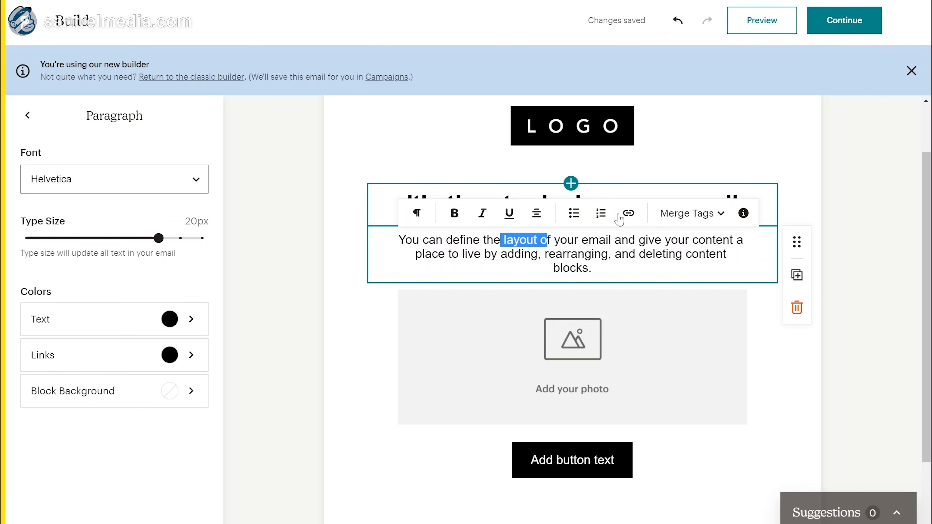
pyautogui.click(628, 214)
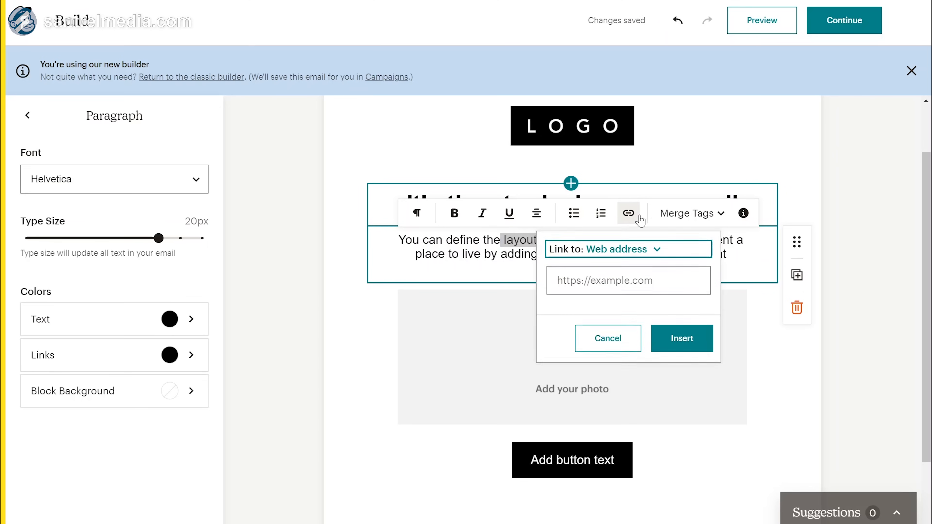
pyautogui.click(597, 343)
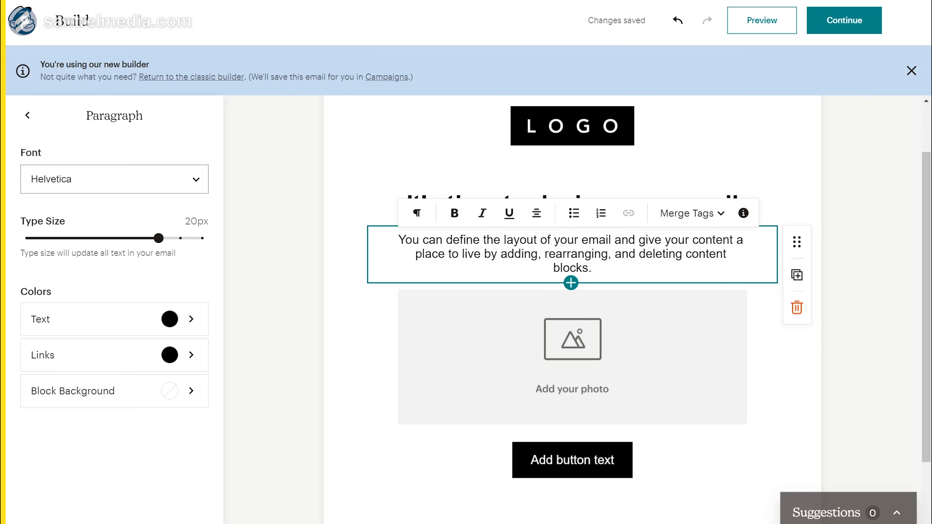
pyautogui.click(665, 348)
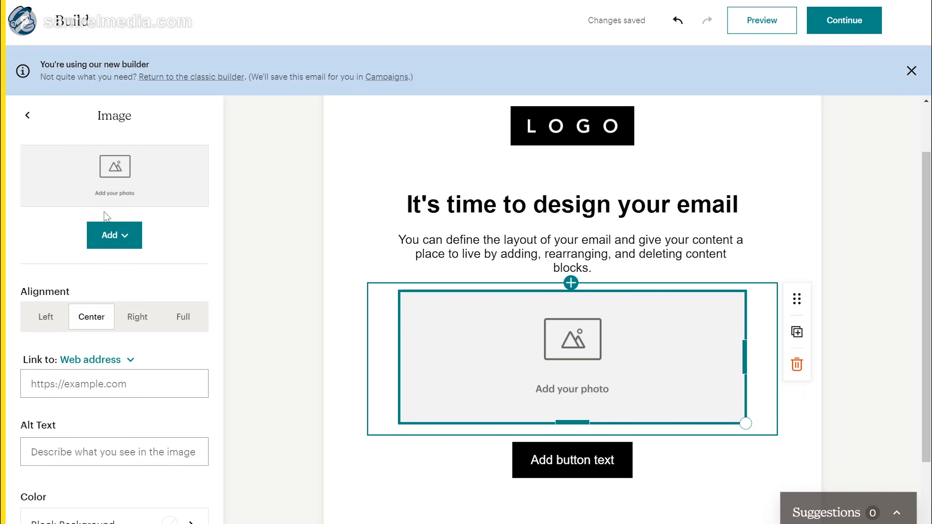
# Step: Browse the stored image library for the photo placeholder, then close it without choosing one
pyautogui.click(118, 244)
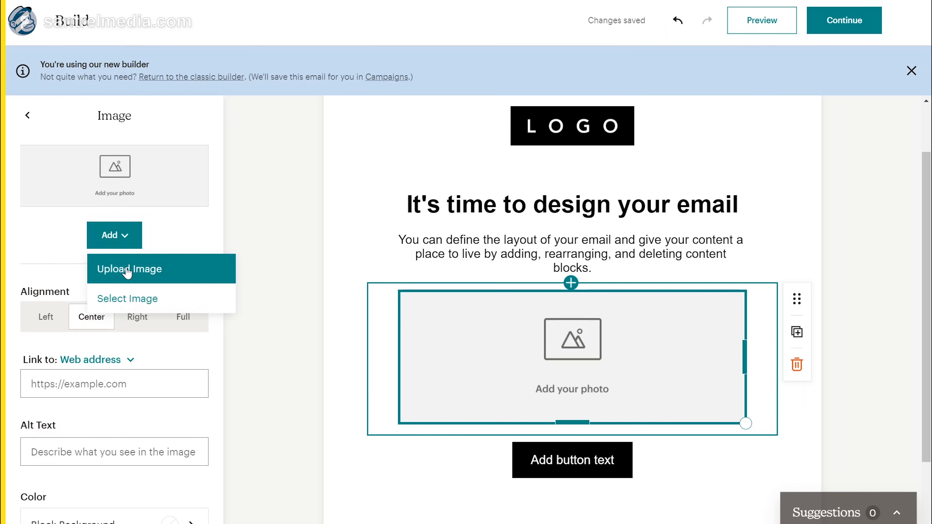
pyautogui.click(135, 298)
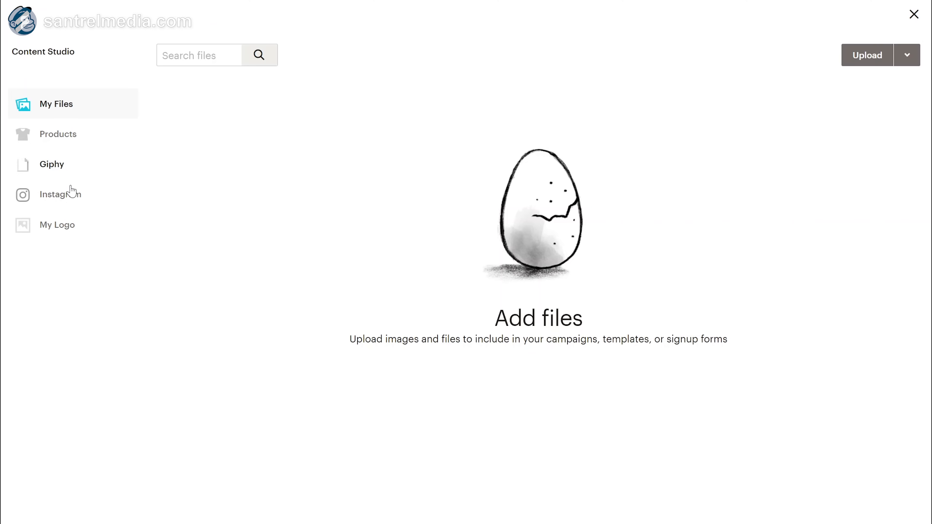
pyautogui.click(48, 225)
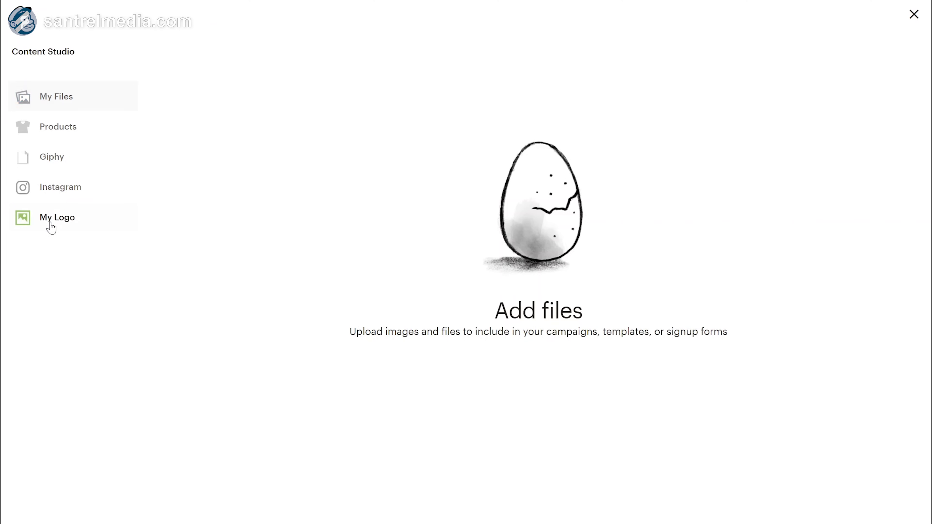
pyautogui.click(914, 14)
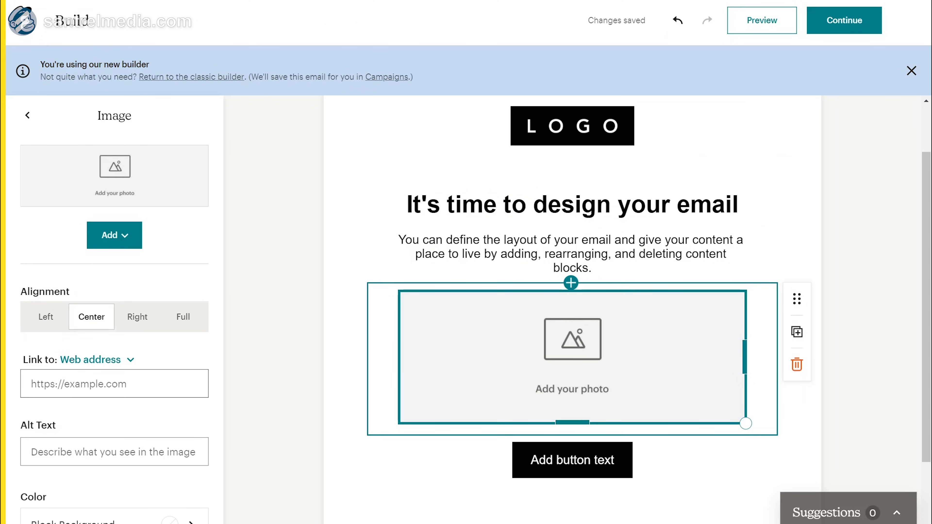
# Step: Check the image's alt text and link fields, then select the social icons block
pyautogui.click(150, 455)
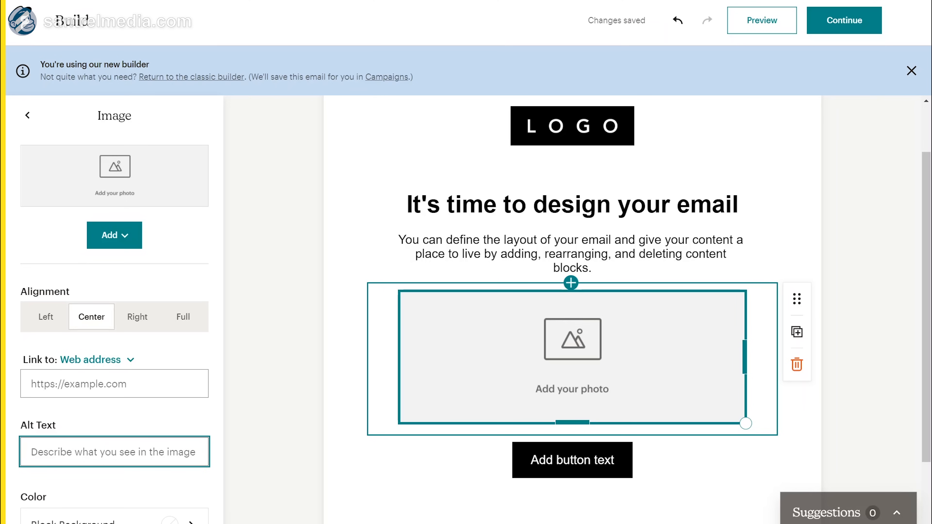
pyautogui.click(161, 389)
pyautogui.scroll(-5, 476, 351)
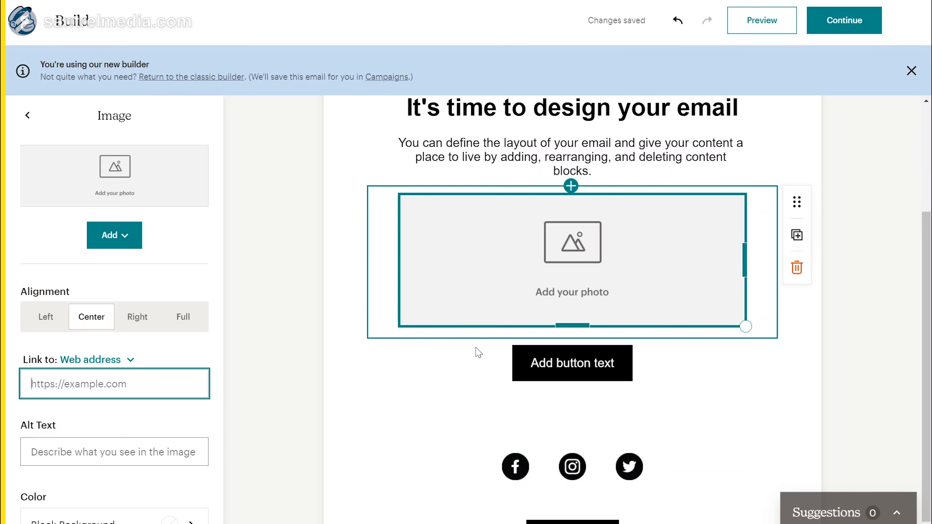
pyautogui.click(551, 357)
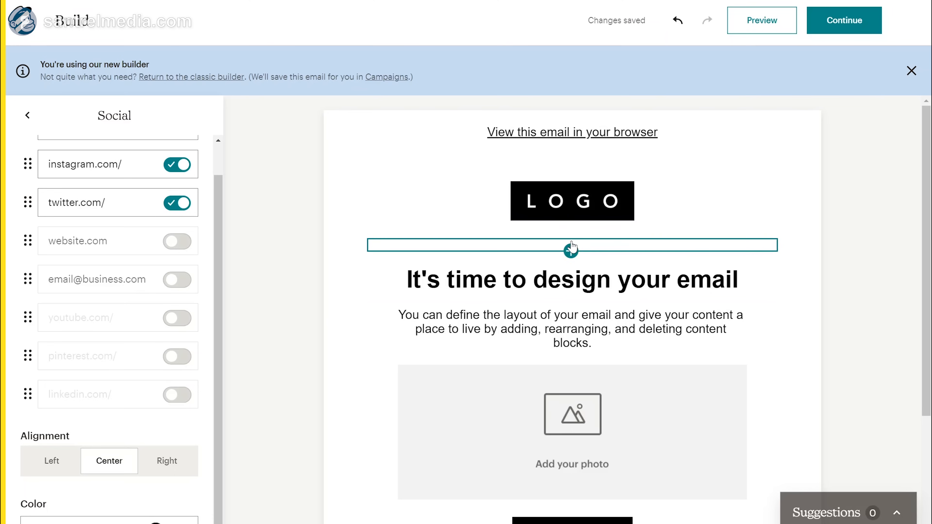
# Step: Add a video block below the logo and a Text & Image layout under it
pyautogui.click(571, 231)
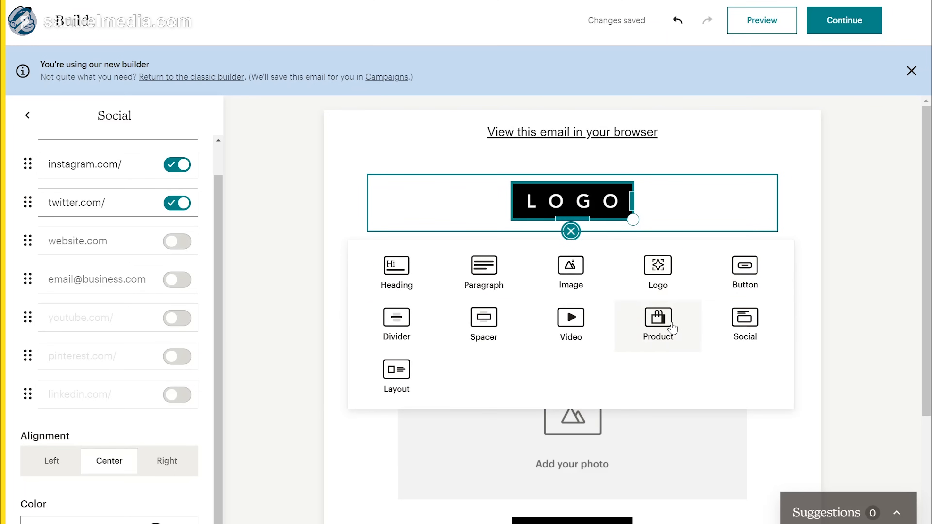
pyautogui.click(604, 333)
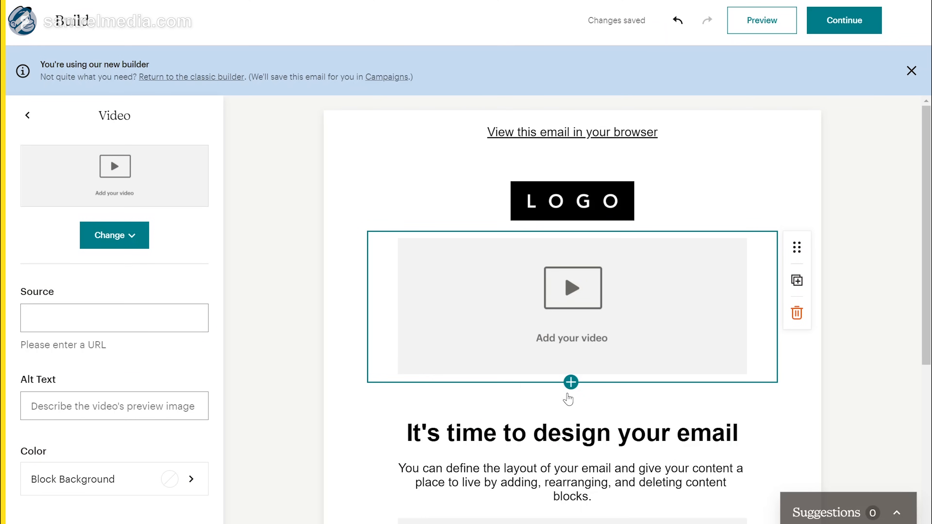
pyautogui.click(570, 382)
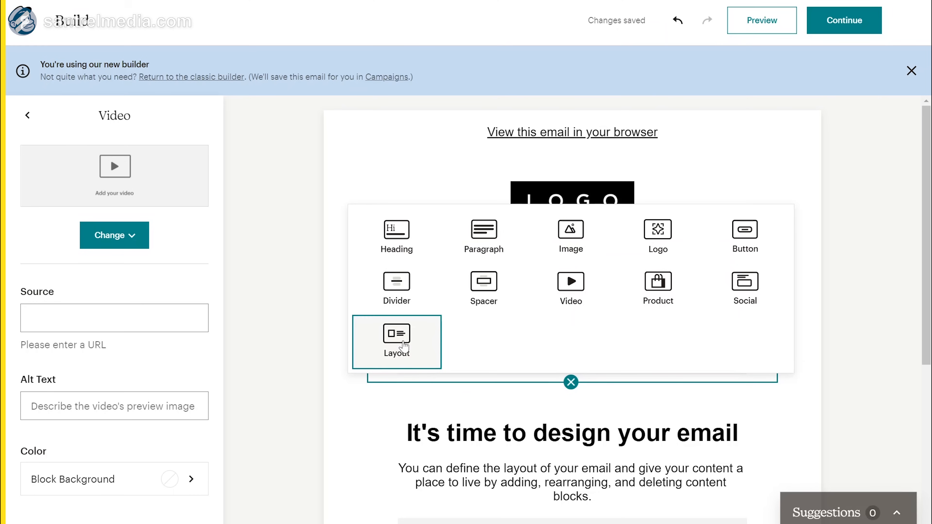
pyautogui.click(404, 347)
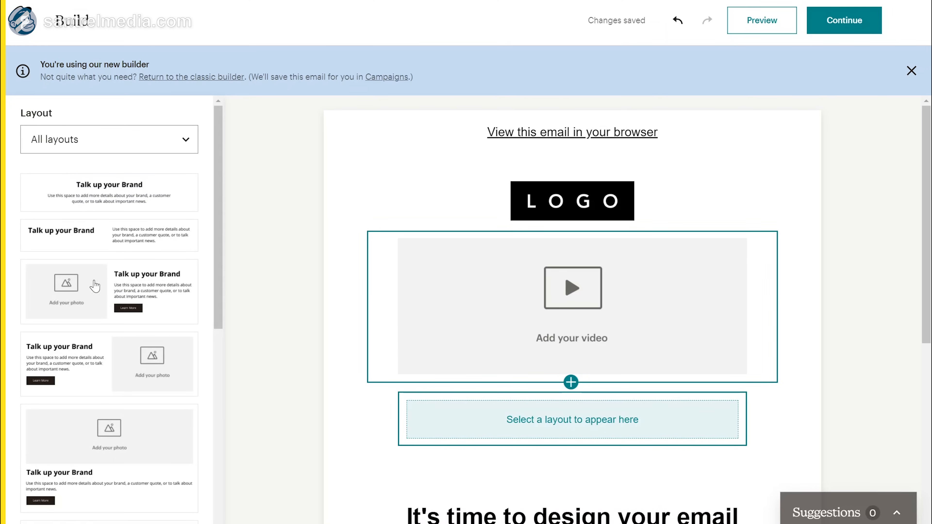
pyautogui.click(114, 279)
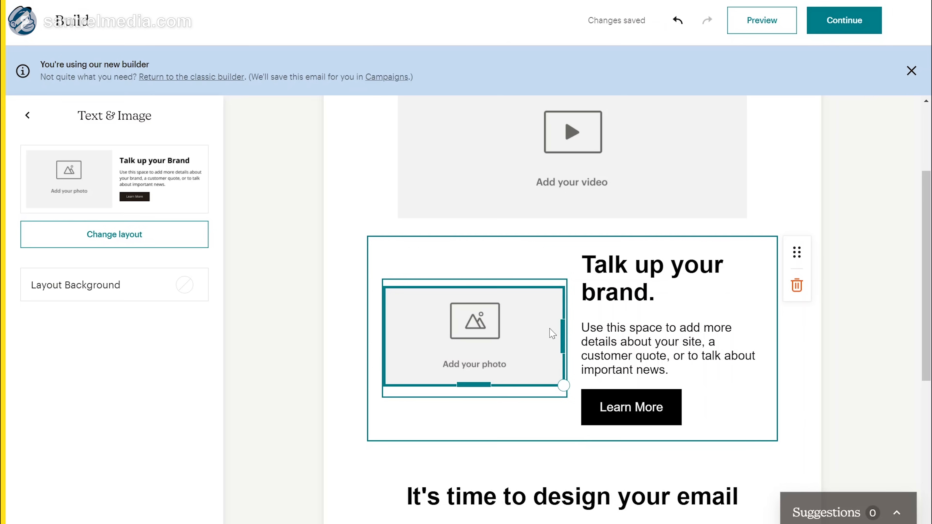
# Step: Review the updated email layout and return to the Campaign 0 overview
pyautogui.scroll(4, 553, 333)
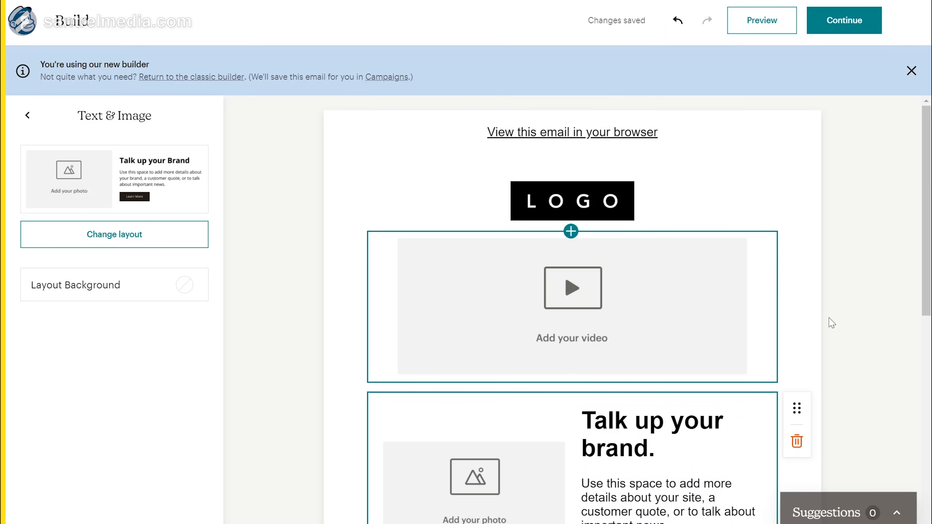
pyautogui.scroll(-10, 831, 323)
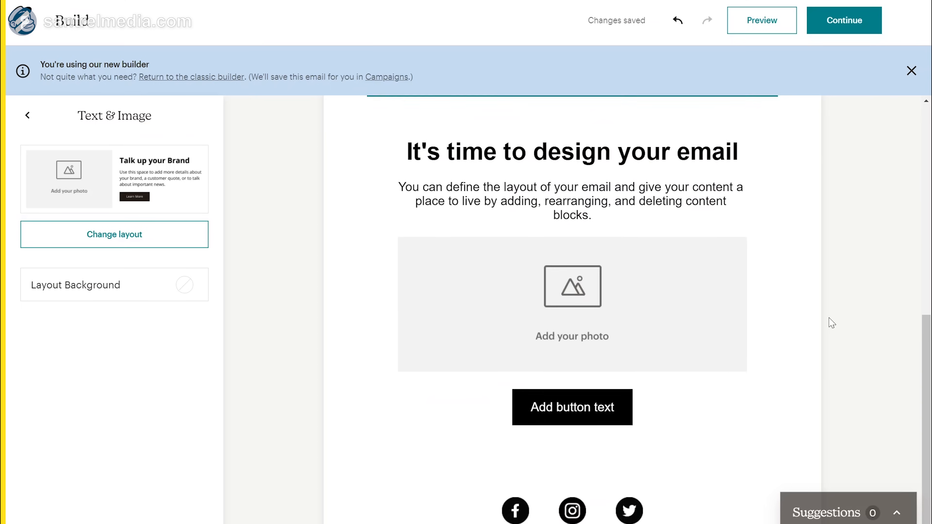
pyautogui.scroll(-3, 831, 323)
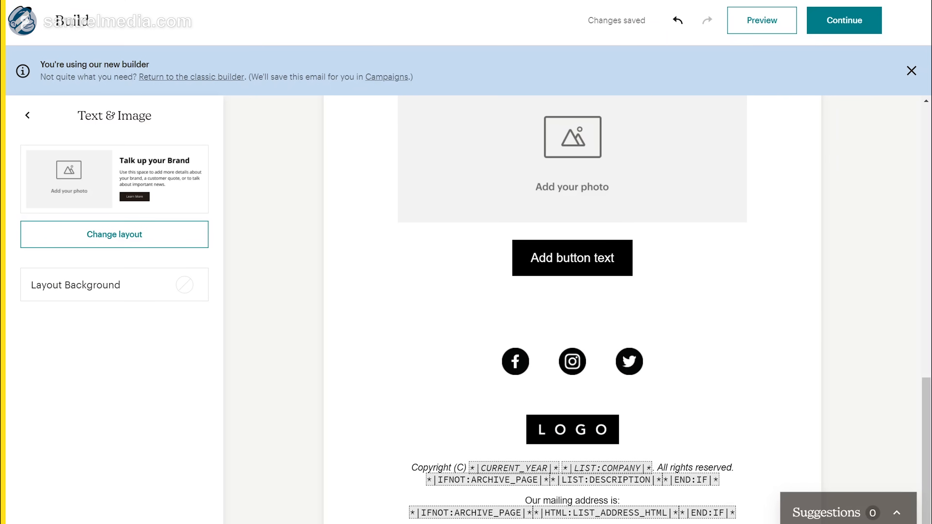
pyautogui.scroll(13, 601, 223)
pyautogui.scroll(4, 600, 222)
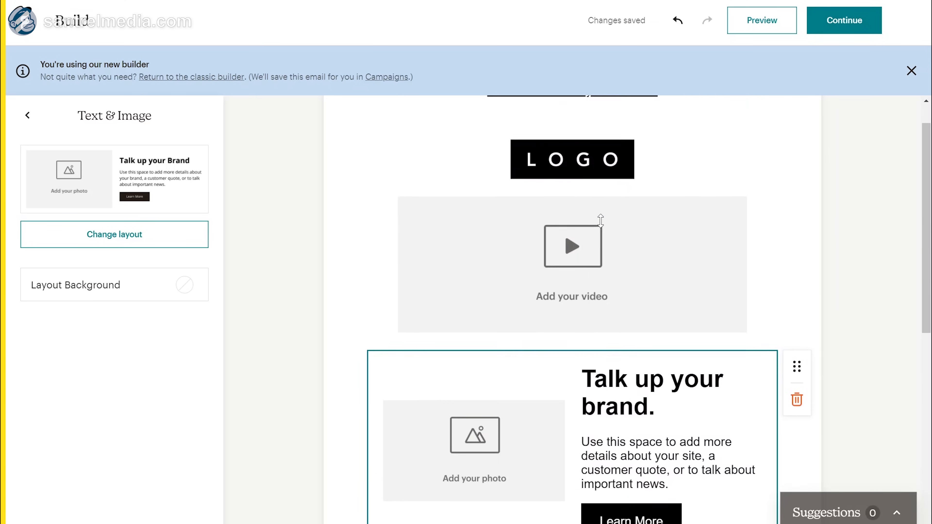
pyautogui.scroll(1, 717, 181)
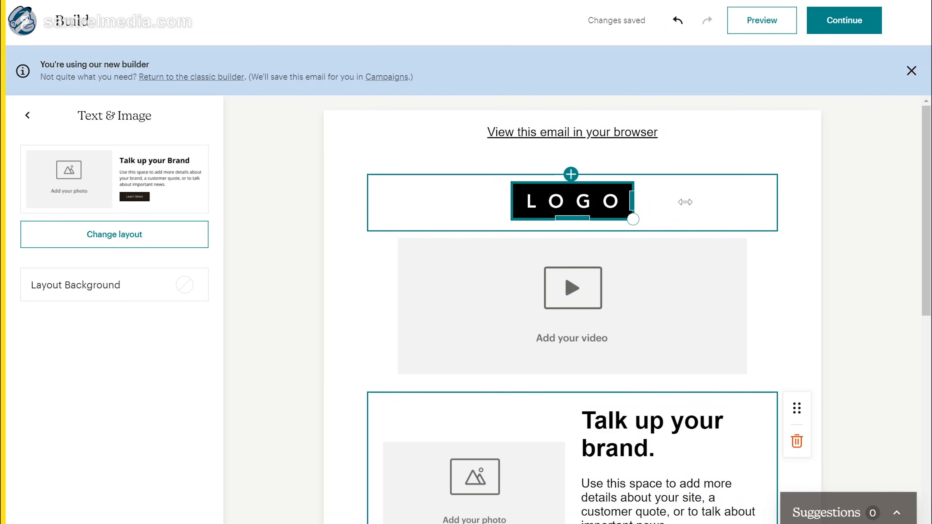
pyautogui.click(622, 201)
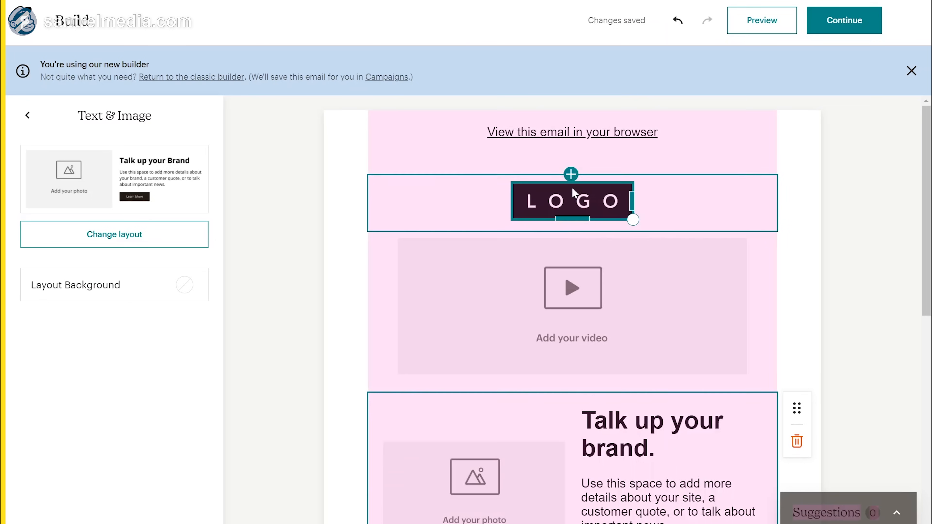
pyautogui.click(842, 20)
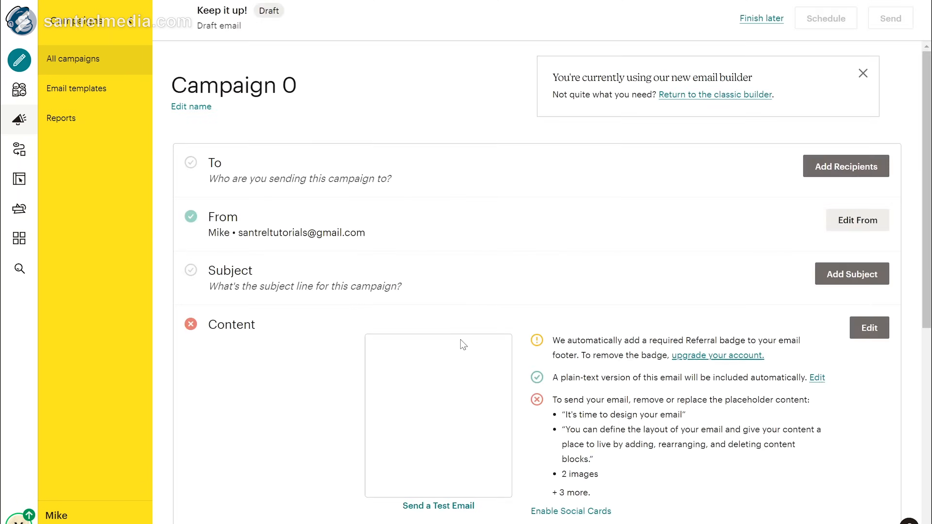
# Step: Scroll the overview, then go via Reports and Audience to the All campaigns list
pyautogui.scroll(-4, 550, 283)
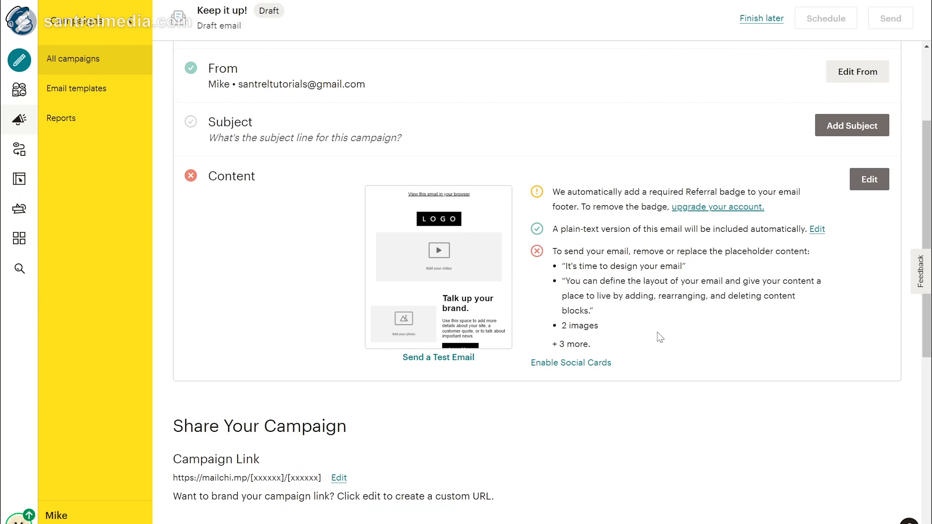
pyautogui.scroll(-1, 659, 336)
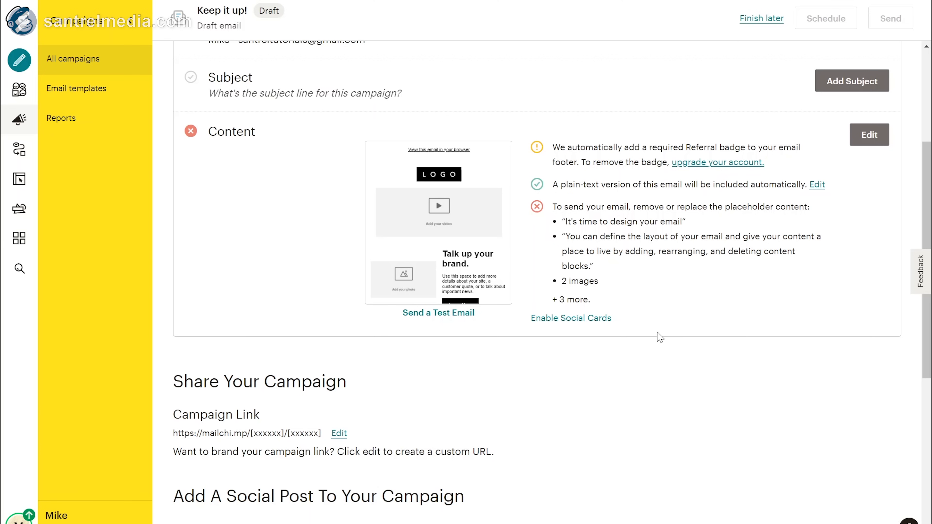
pyautogui.scroll(-9, 660, 337)
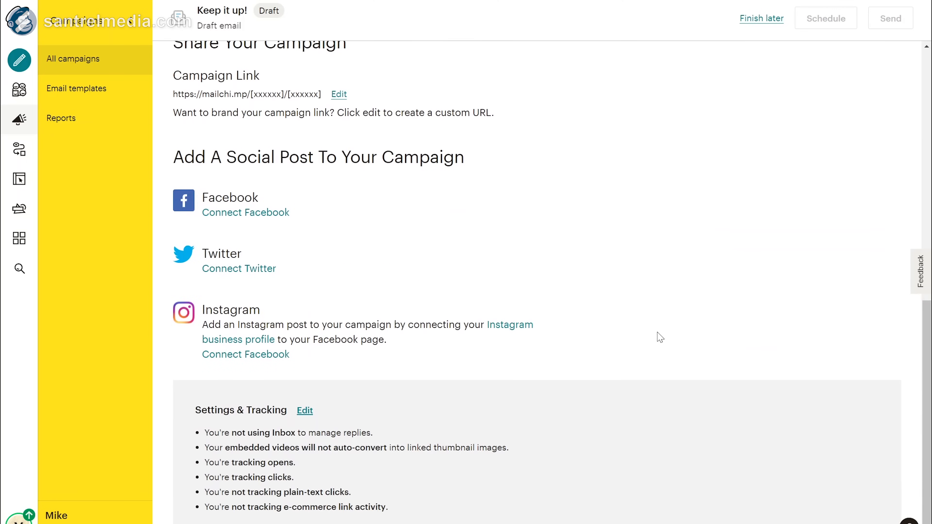
pyautogui.scroll(11, 660, 337)
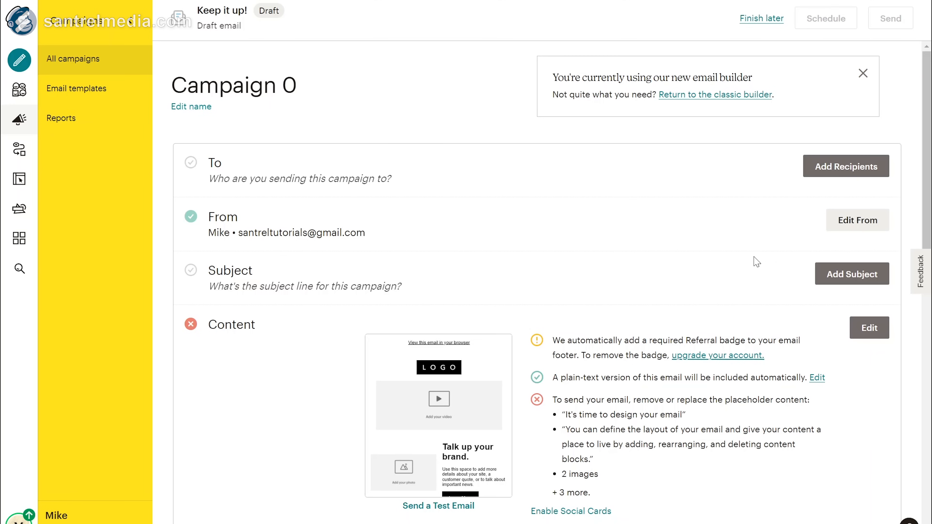
pyautogui.scroll(-5, 756, 261)
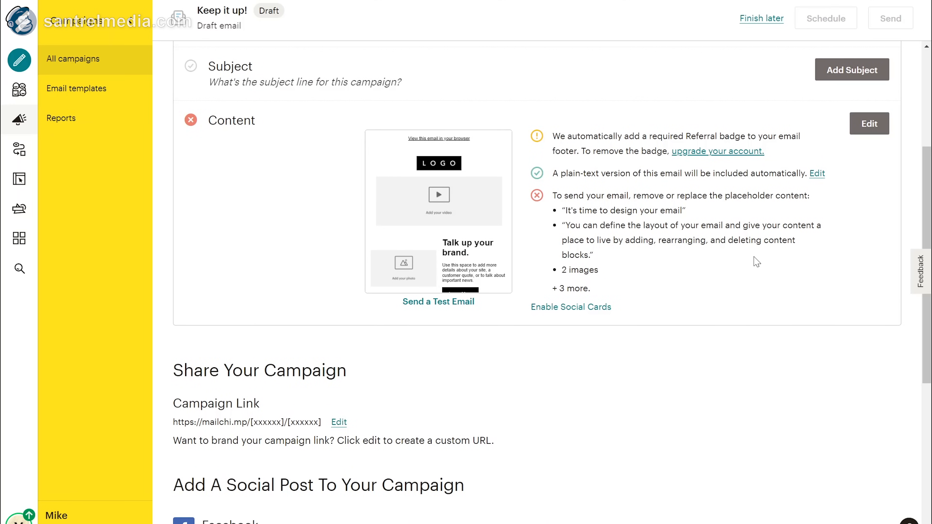
pyautogui.scroll(3, 755, 263)
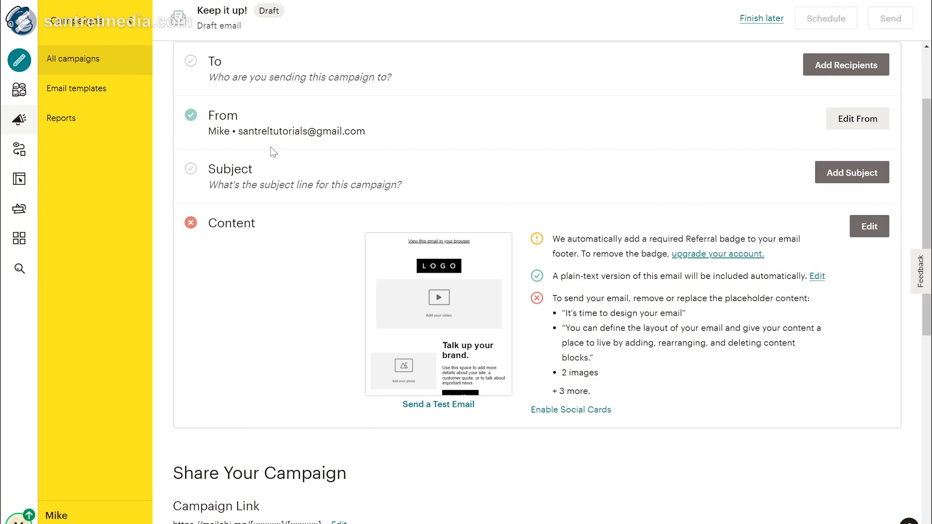
pyautogui.click(103, 113)
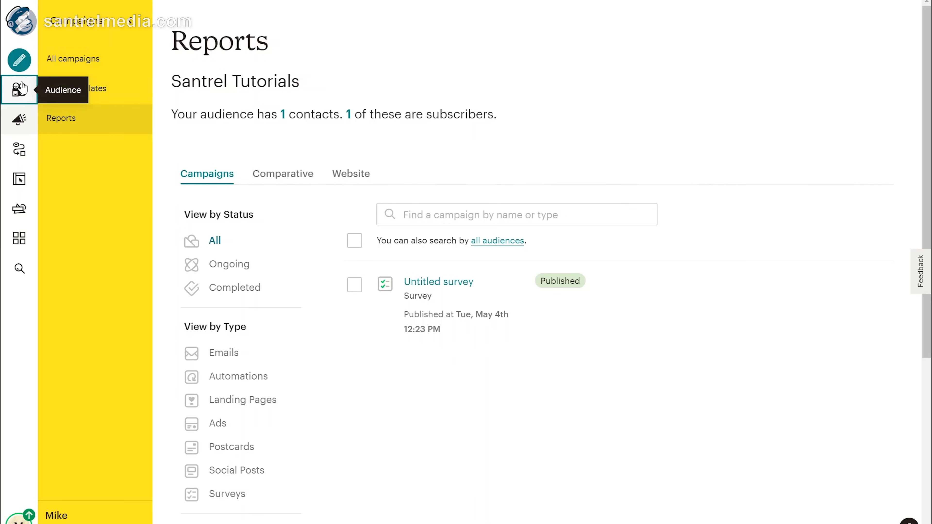
pyautogui.click(19, 89)
pyautogui.click(26, 118)
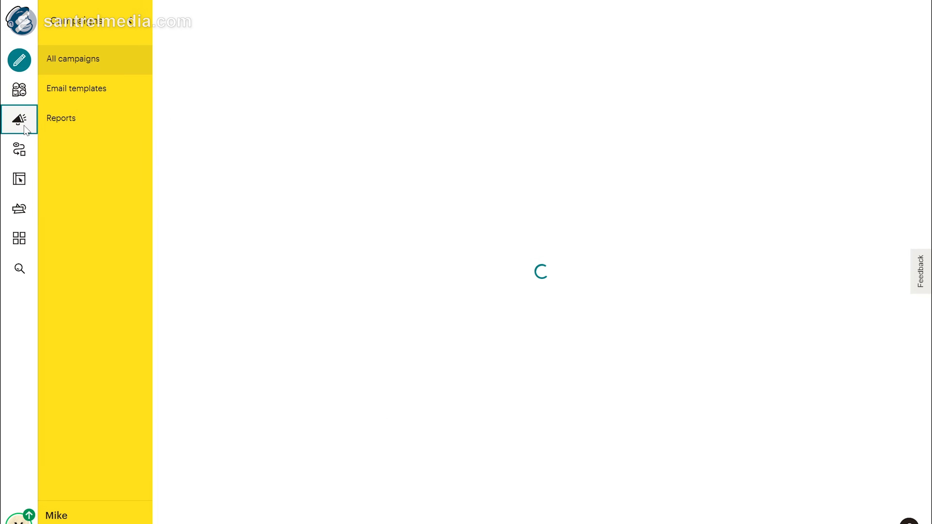